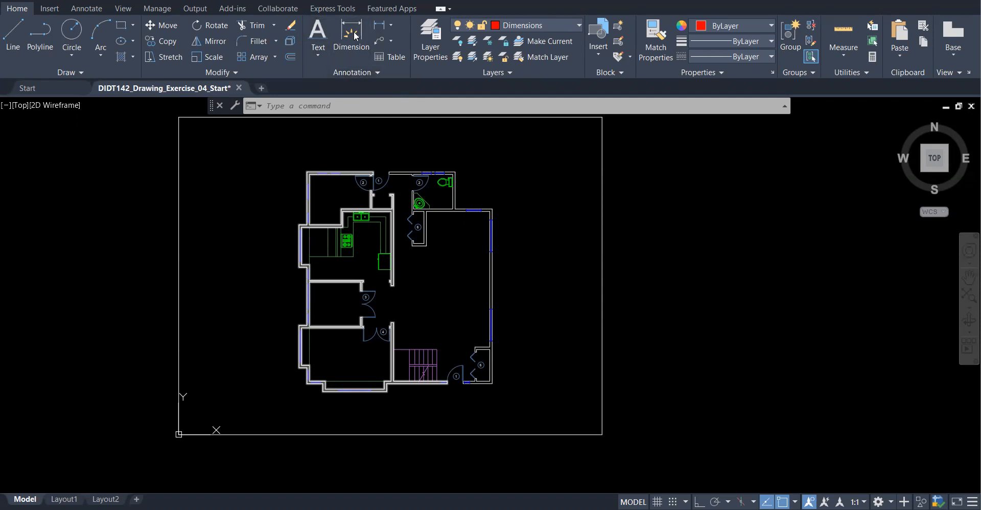
- Show the drawing's text styles (Annotative, HAND80, Standard), keeping Standard selected
left_click(383, 74)
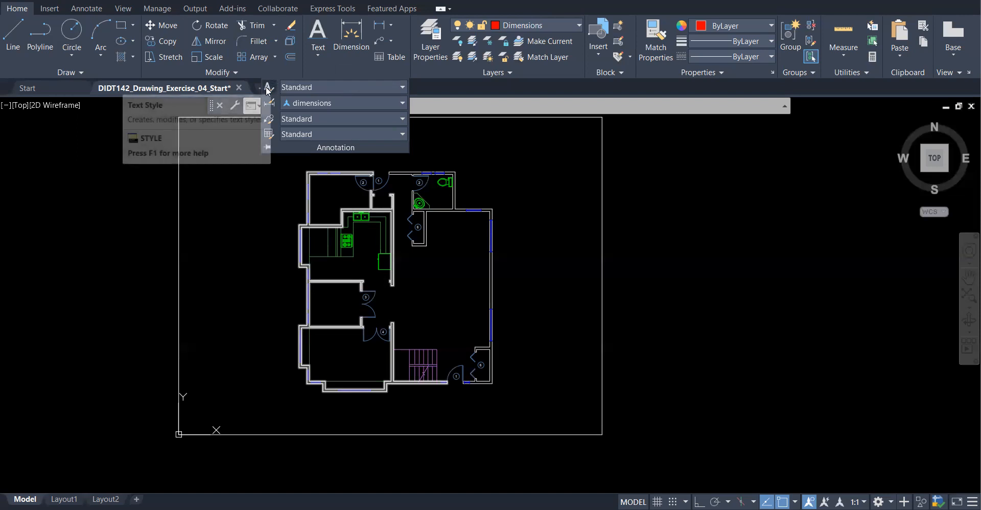
left_click(364, 89)
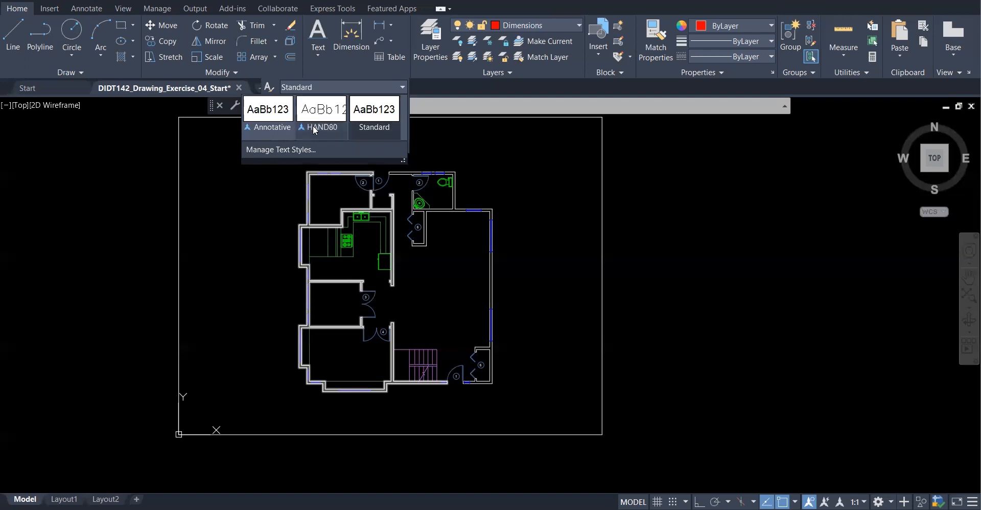
left_click(377, 127)
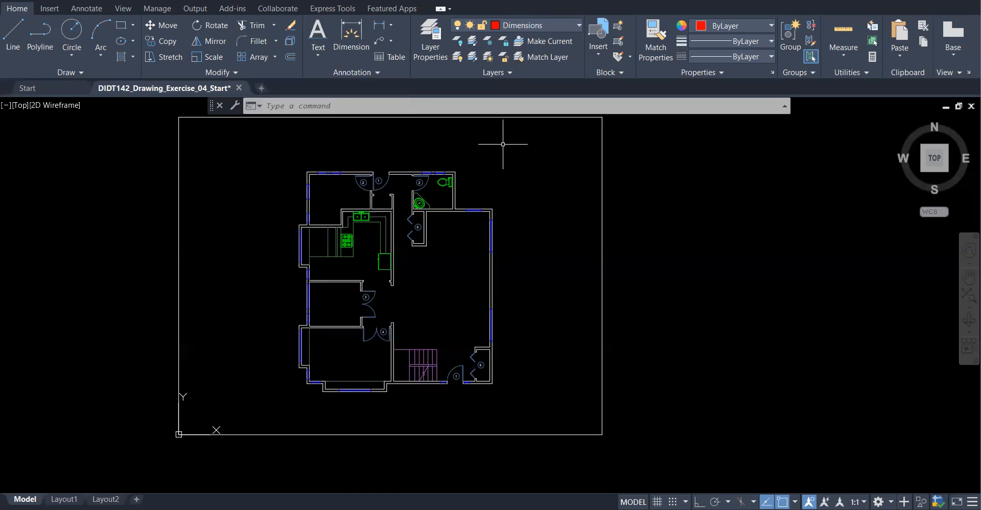
left_click(340, 72)
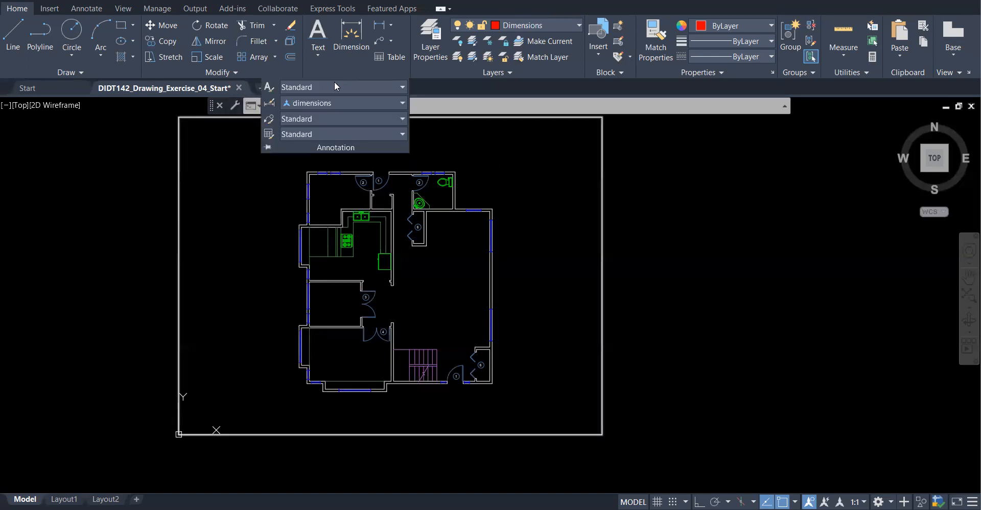
left_click(349, 85)
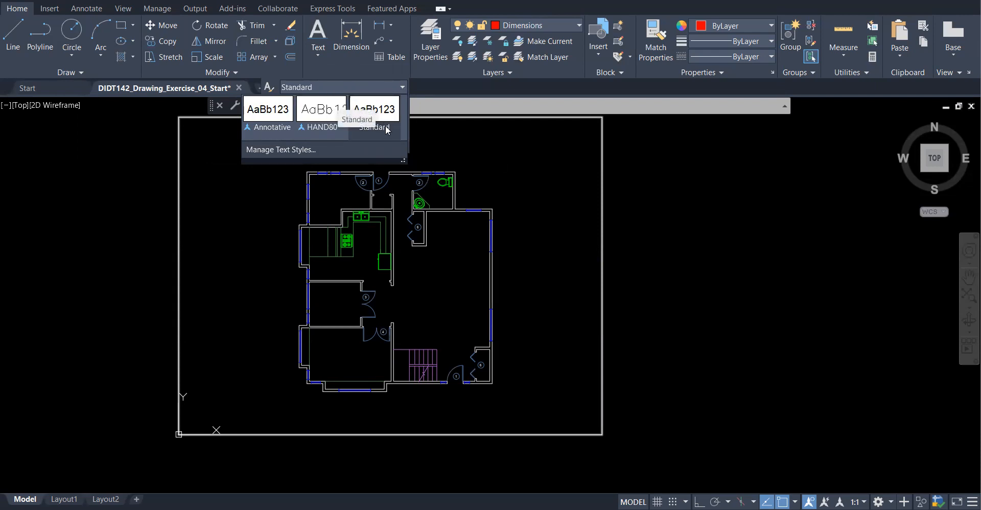
- Create a new text style named ROOM LABELS in the Text Style dialog
left_click(306, 148)
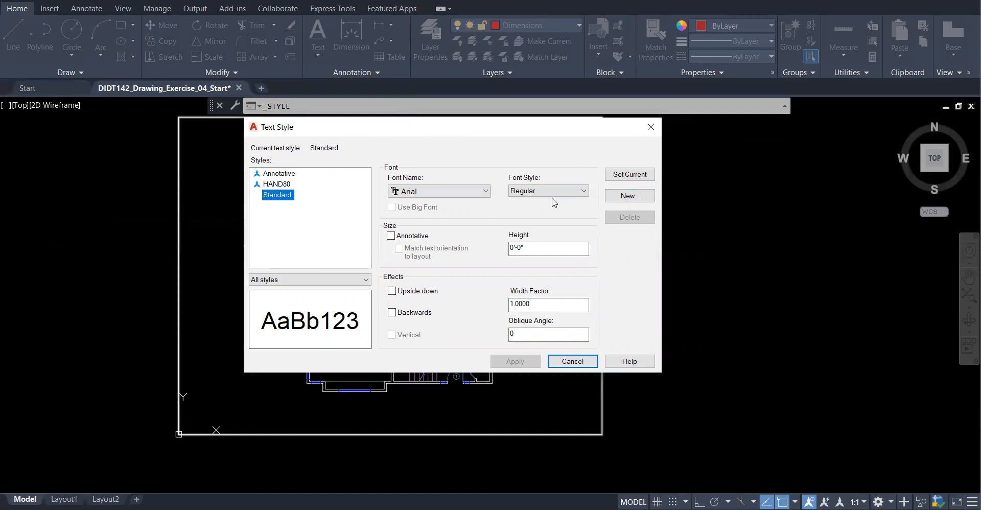
left_click(620, 198)
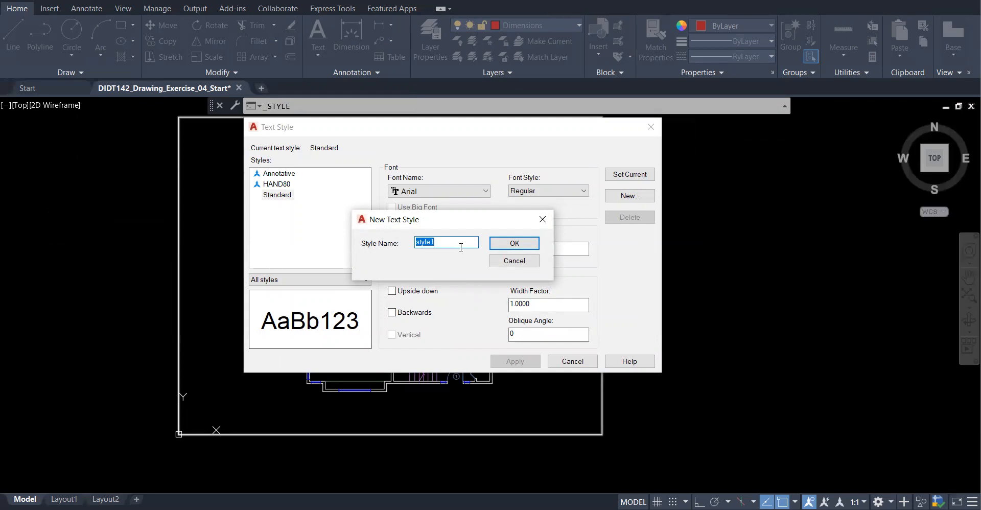
type("Room")
key("BackSpace")
key("BackSpace")
key("BackSpace")
key("Caps_Lock")
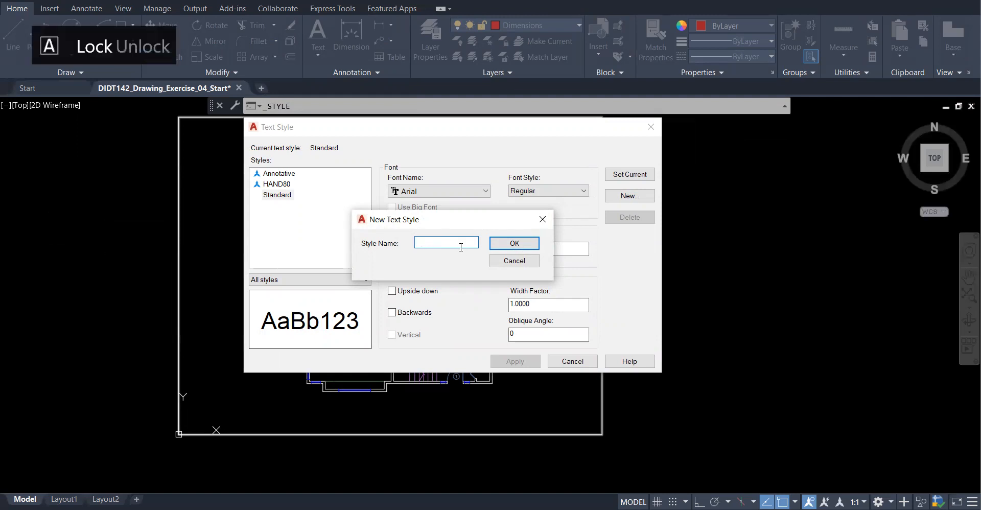
type("ROOM")
type("S")
key("BackSpace")
type("LABELS")
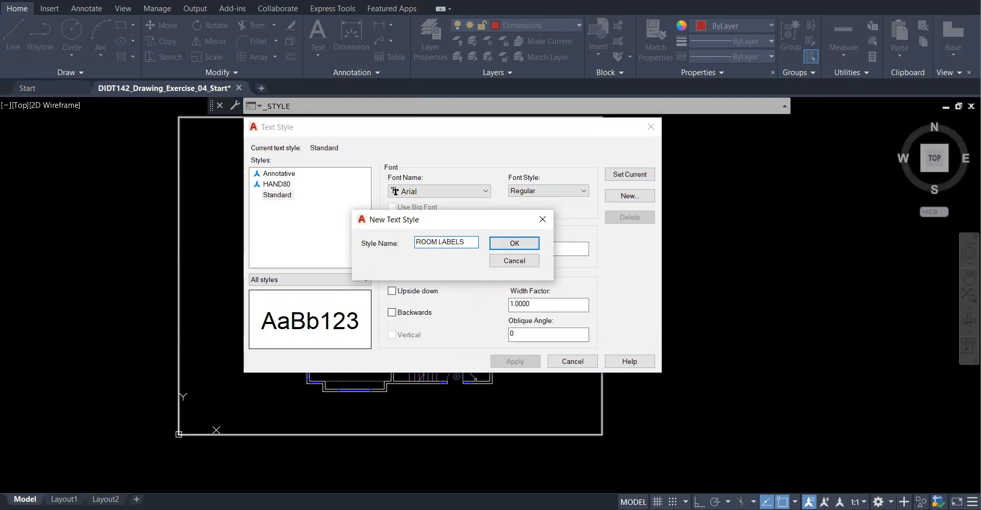
left_click(511, 244)
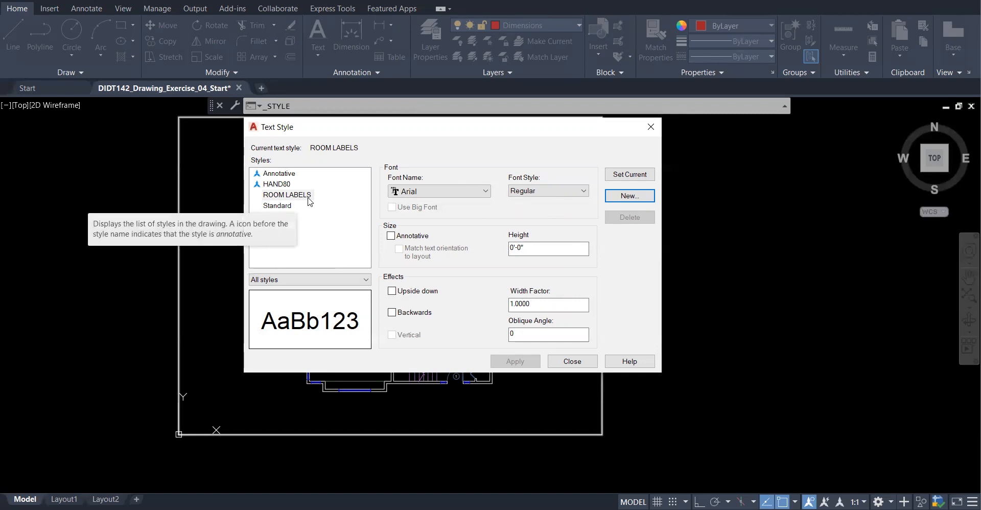
- Turn on Annotative for ROOM LABELS and set its font to romans.shx
left_click(392, 235)
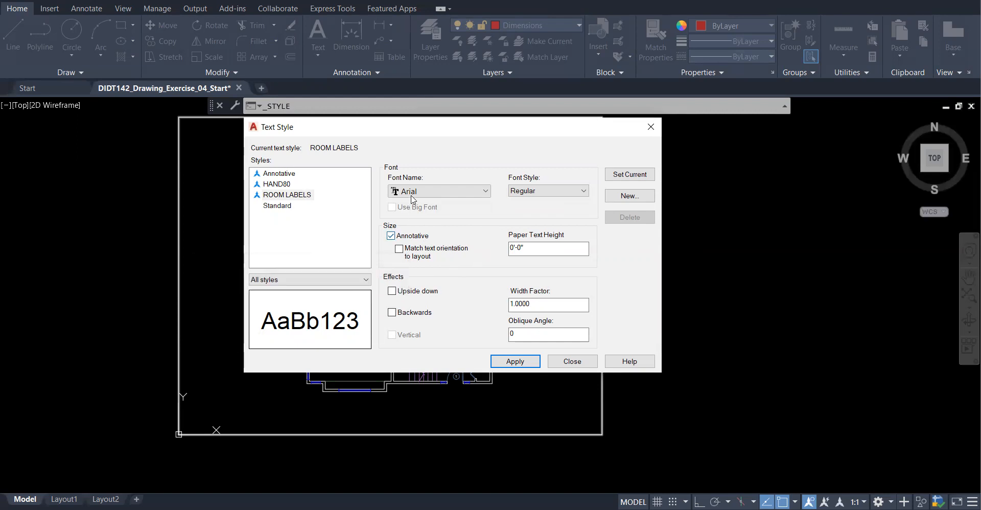
left_click(427, 197)
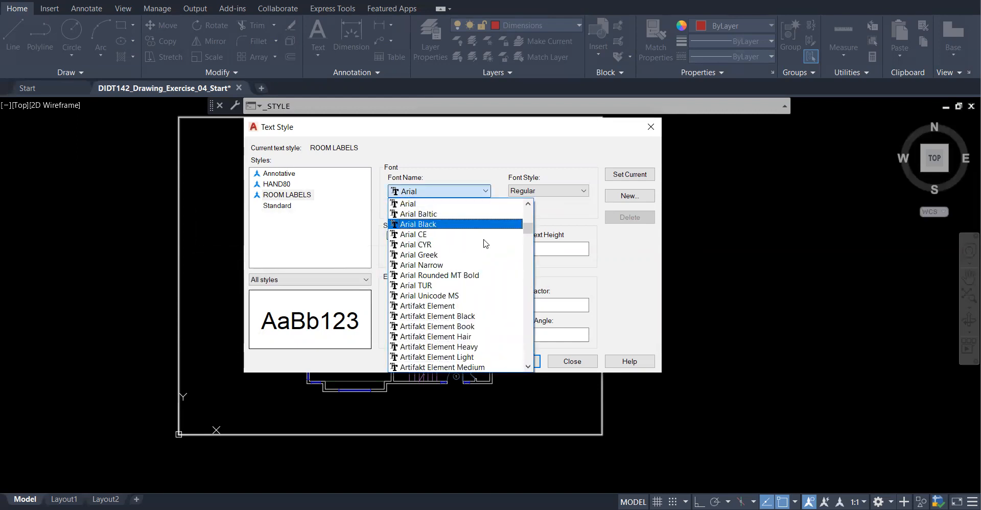
scroll(481, 240, "down", 8)
scroll(503, 269, "down", 15)
scroll(505, 269, "down", 7)
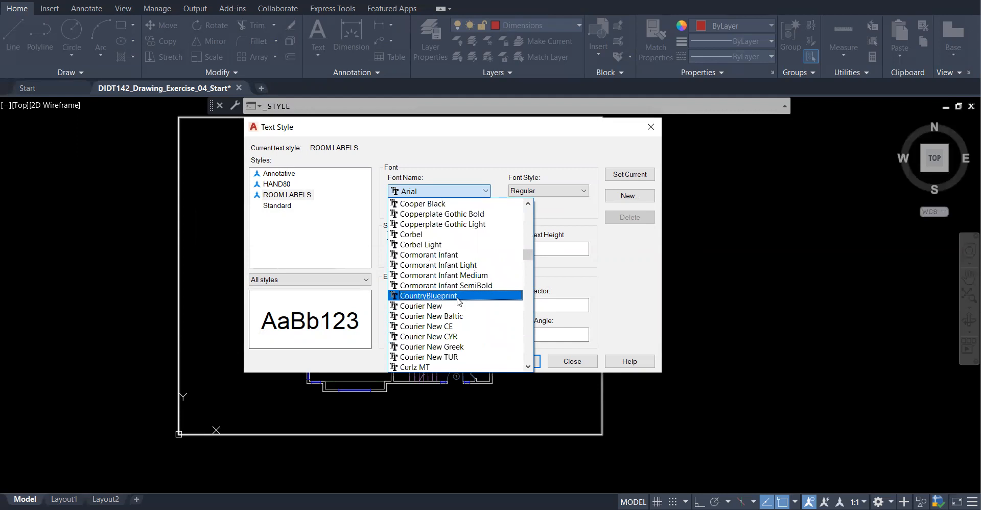
key("r")
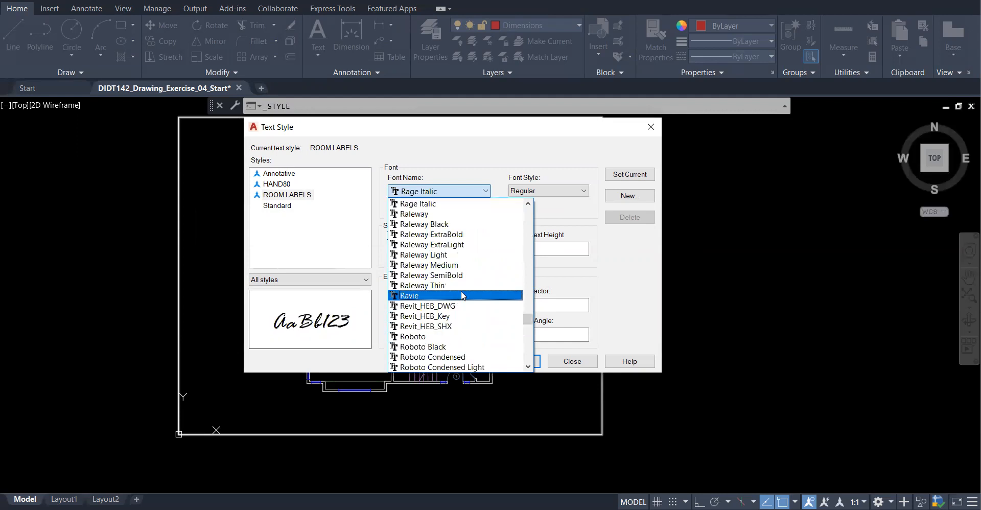
scroll(467, 292, "down", 4)
scroll(471, 299, "down", 5)
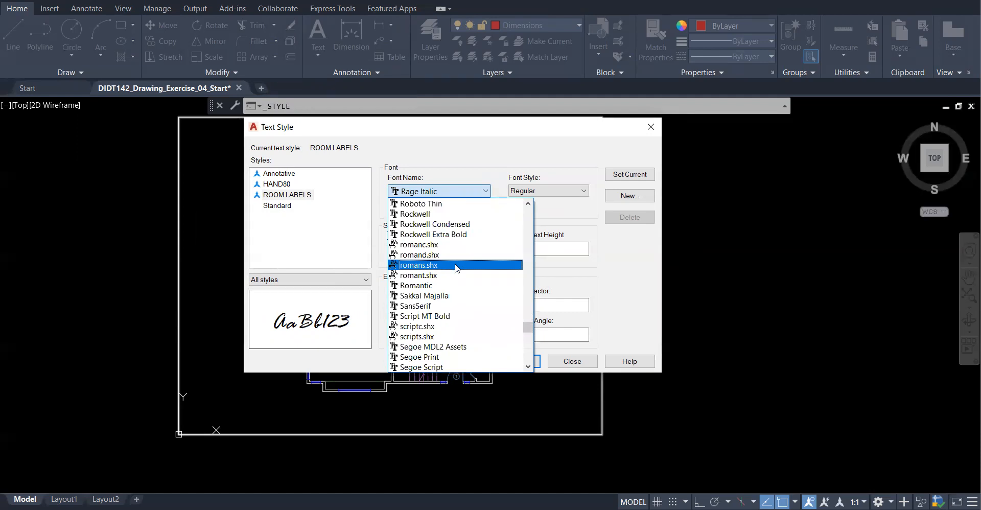
left_click(454, 265)
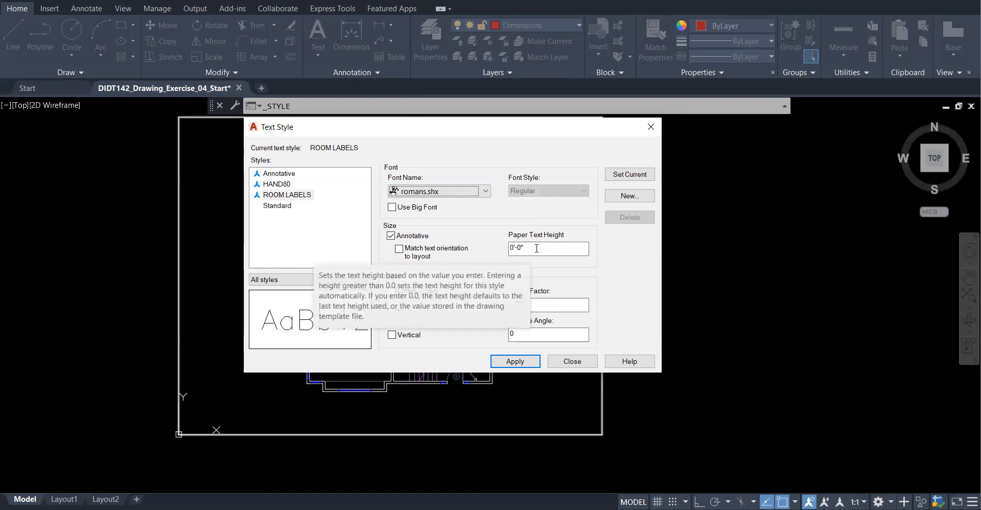
- Set the ROOM LABELS paper text height to 3/16"
left_click_drag(537, 248, 487, 249)
type("3/1")
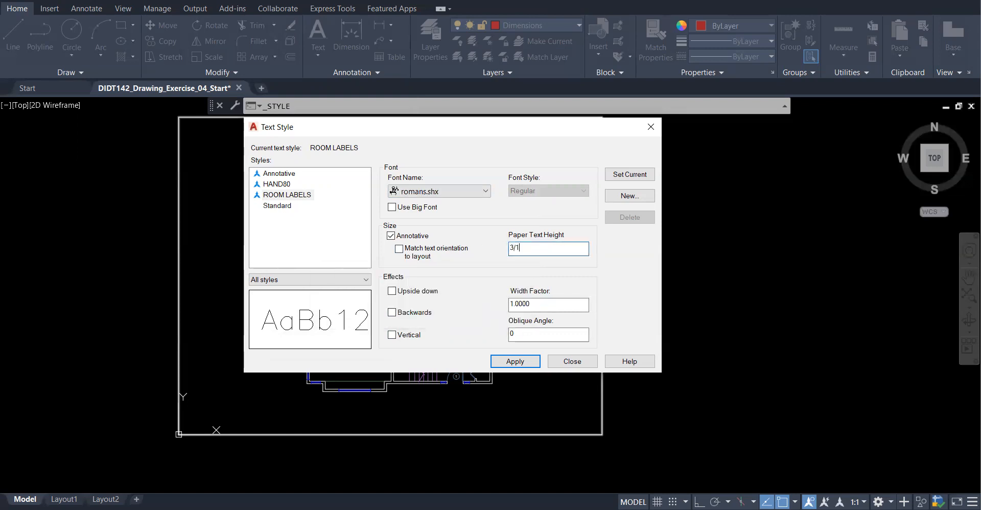
type("6")
left_click(562, 306)
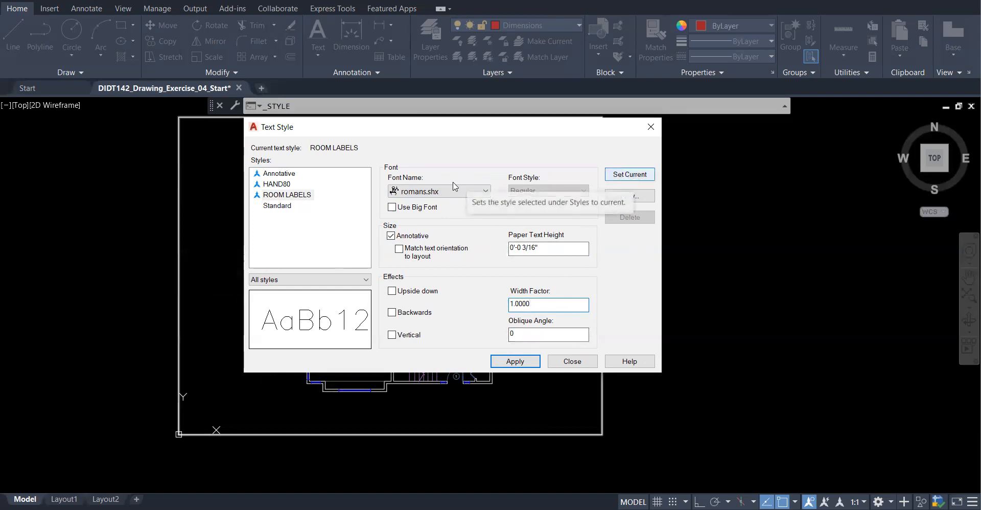
- Make ROOM LABELS the current style, save the changes, and close the dialog
left_click(300, 198)
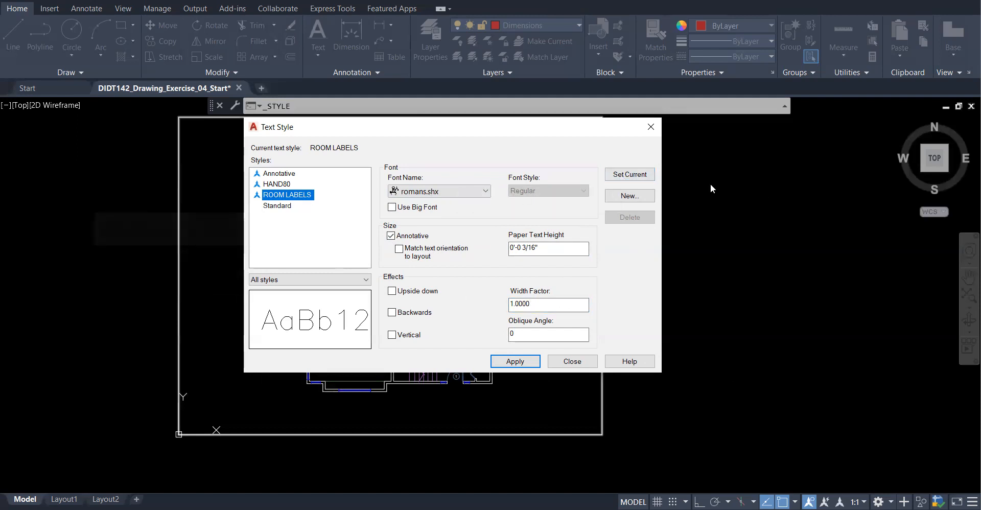
left_click(636, 177)
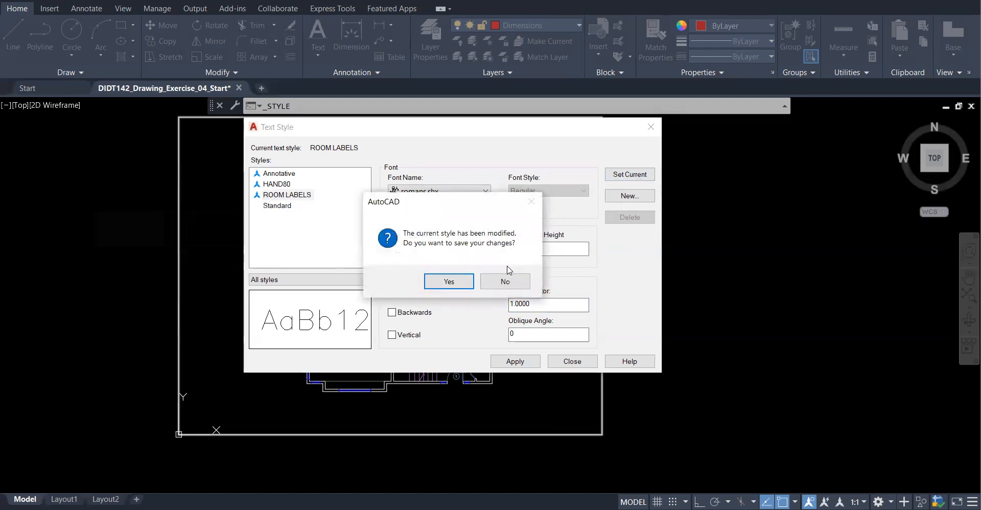
left_click(461, 285)
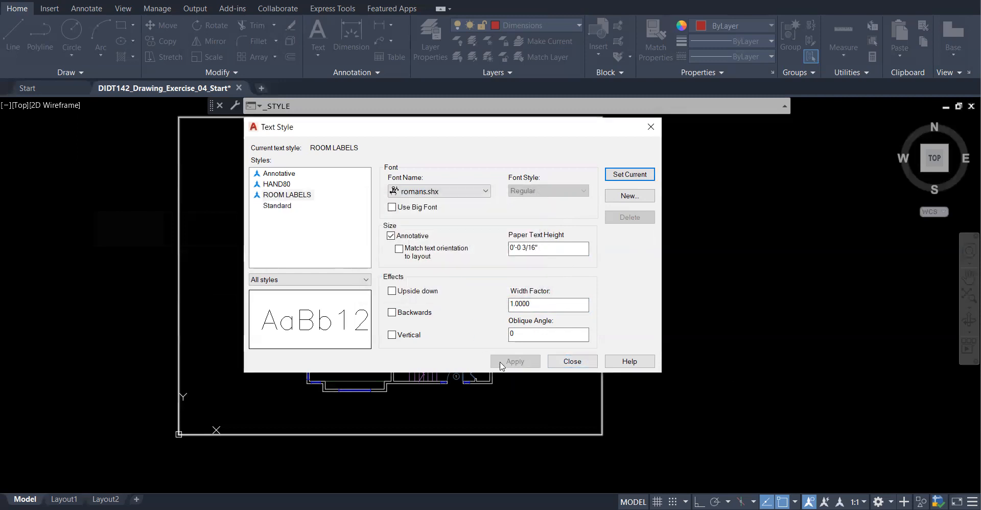
left_click(570, 360)
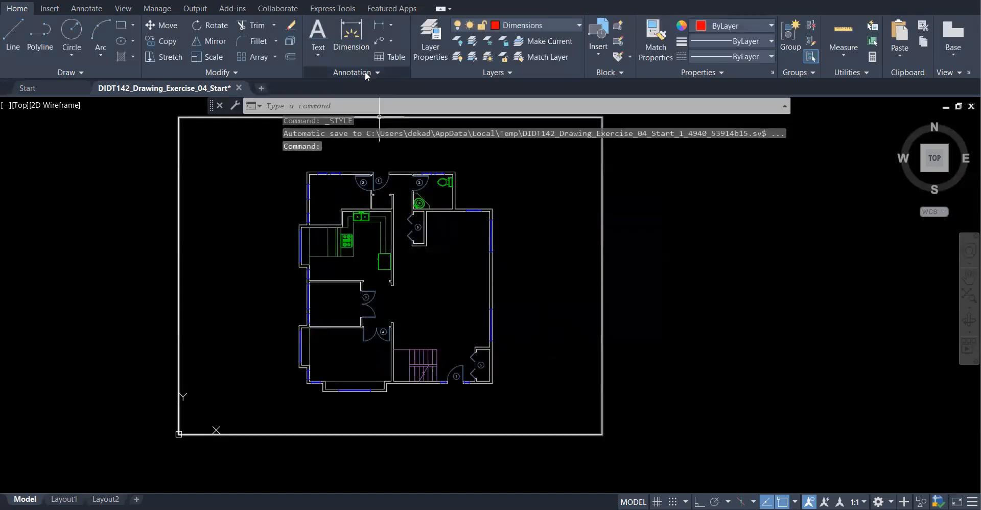
left_click(387, 72)
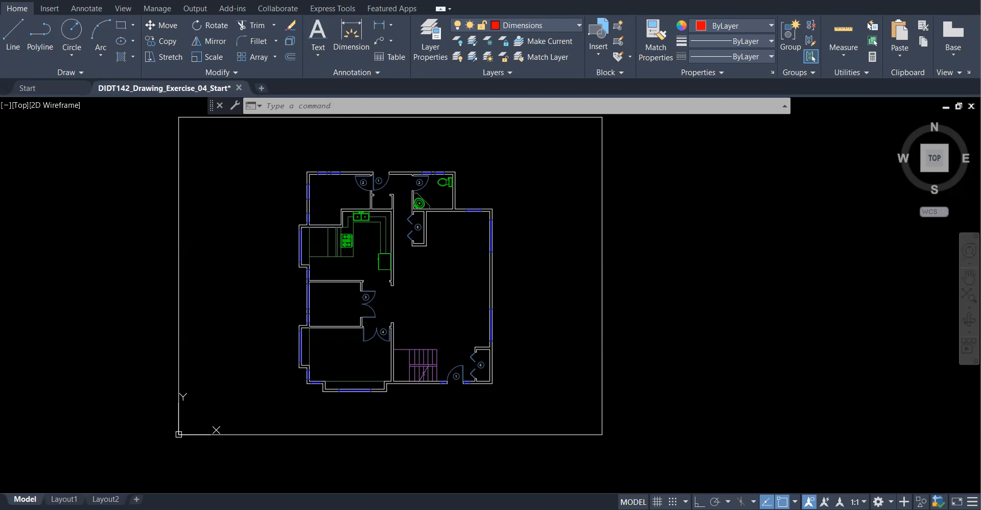
- Set the annotation scale to 1/2" = 1'-0" from the status bar
left_click(858, 502)
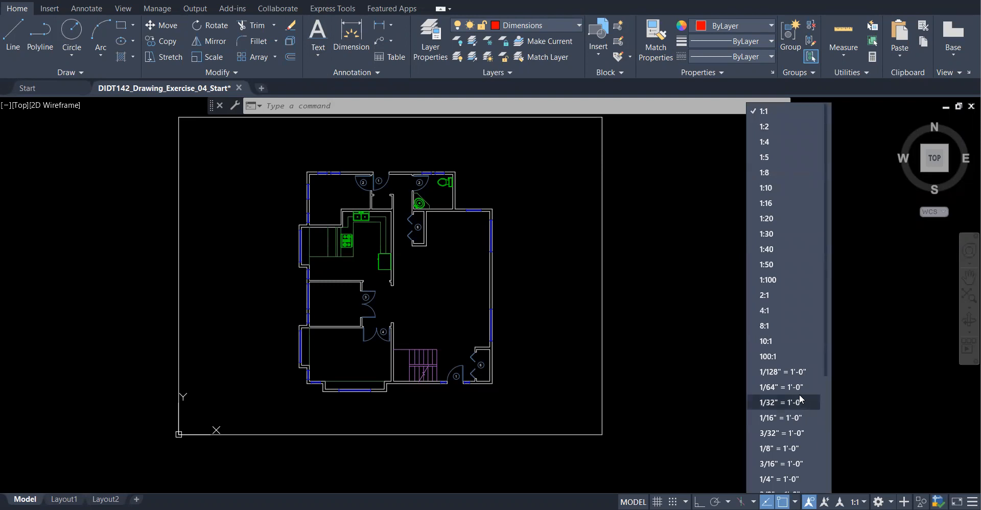
scroll(815, 379, "down", 2)
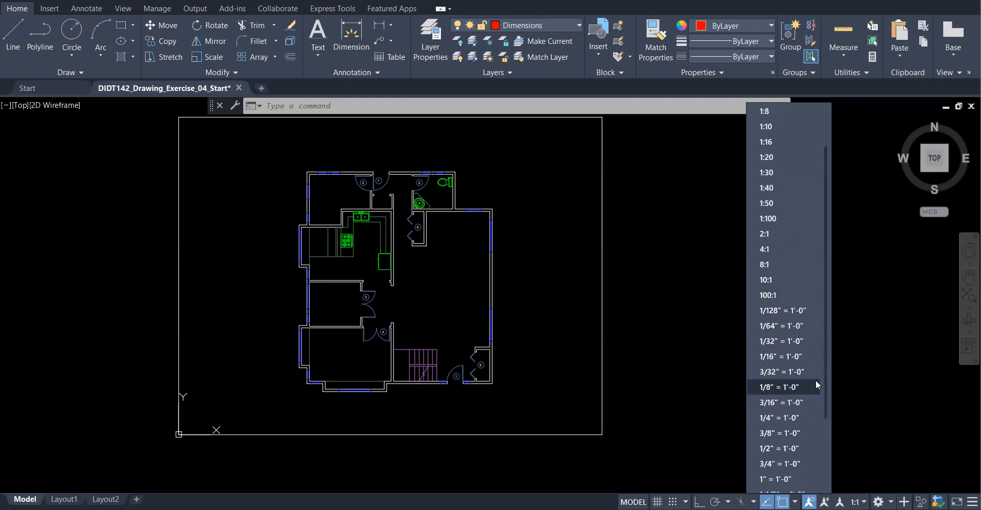
left_click(795, 448)
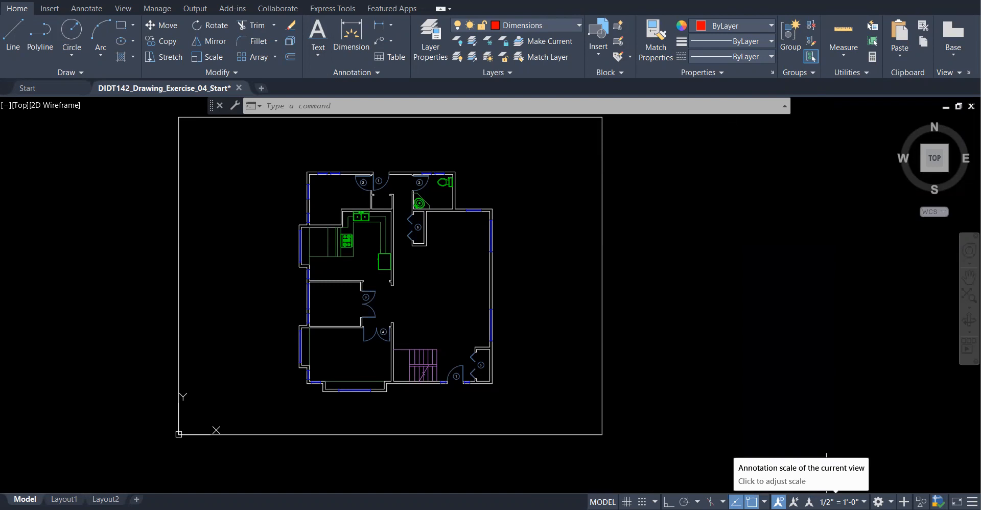
left_click(840, 501)
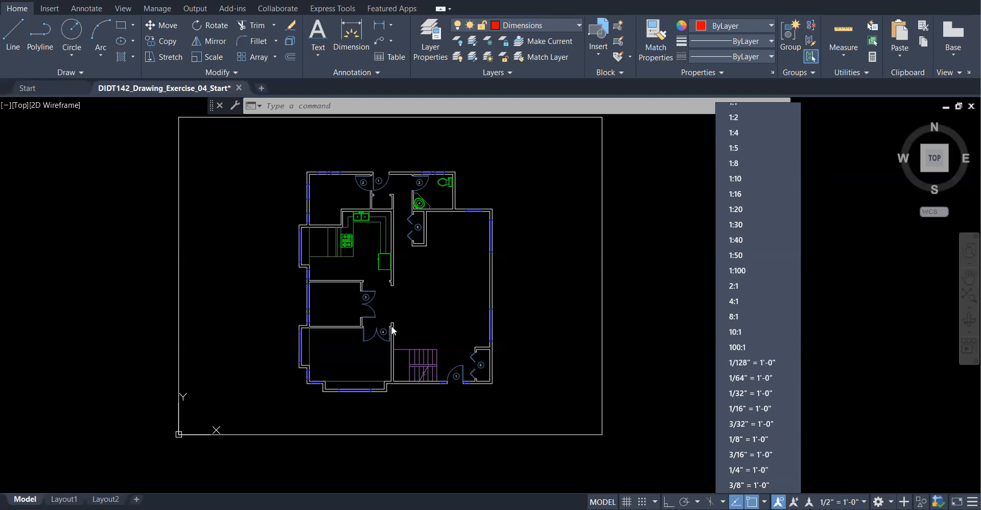
- Start the Single Line text command from the Annotation panel's Text dropdown
left_click(622, 284)
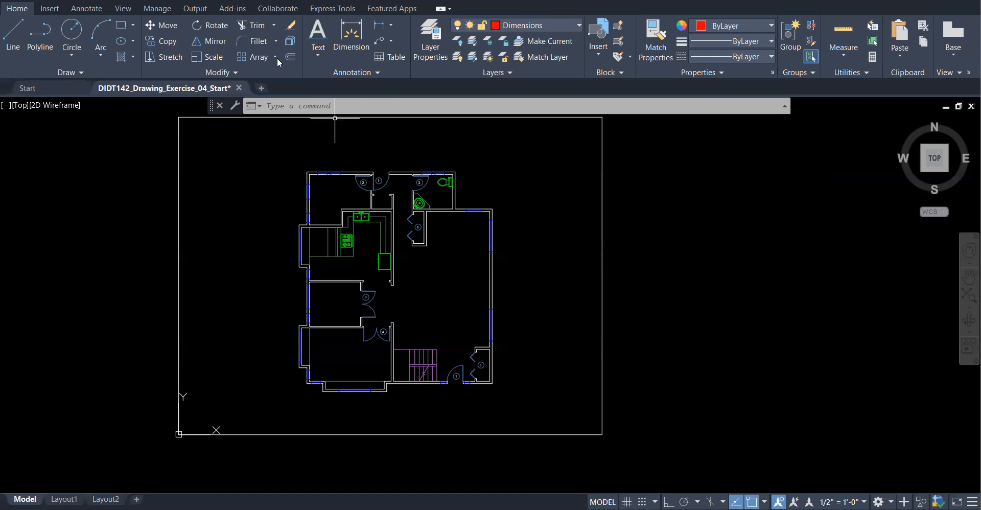
left_click(317, 55)
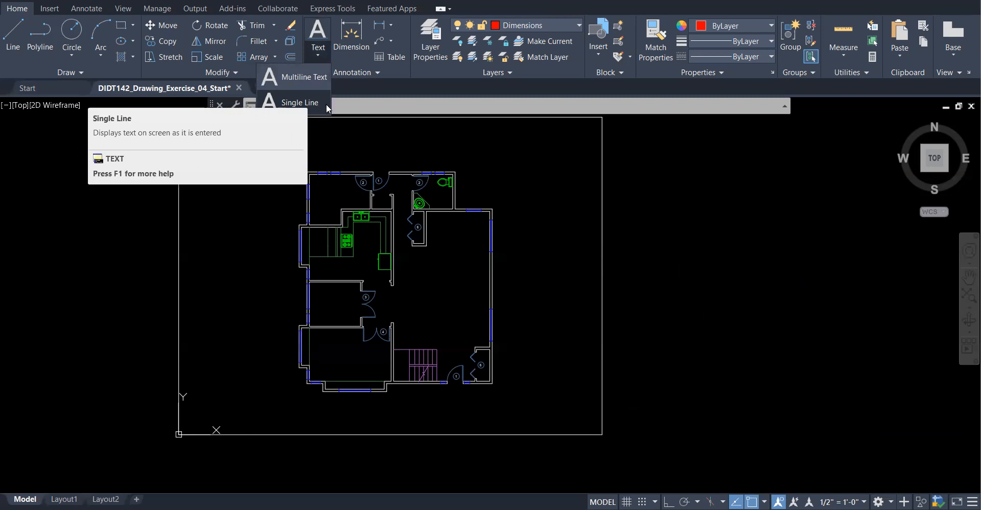
left_click(299, 103)
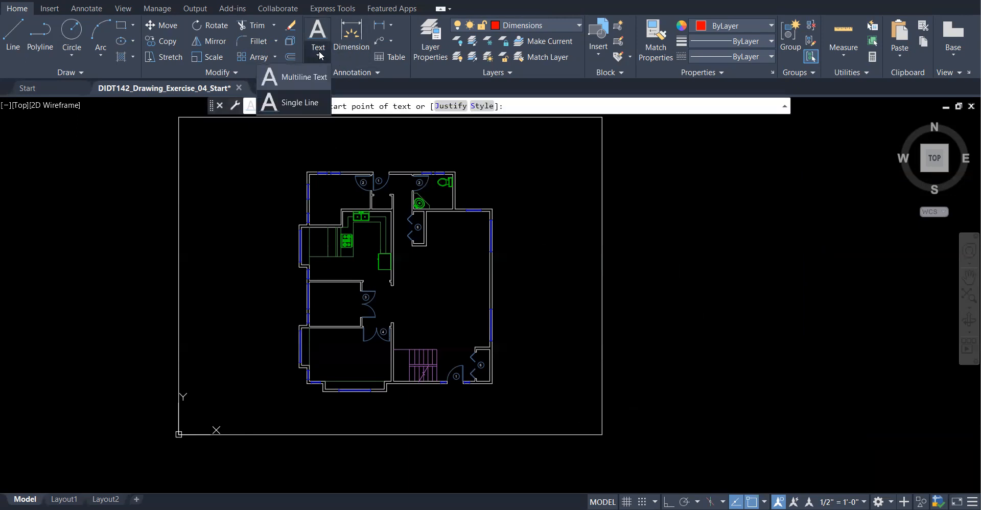
left_click(302, 103)
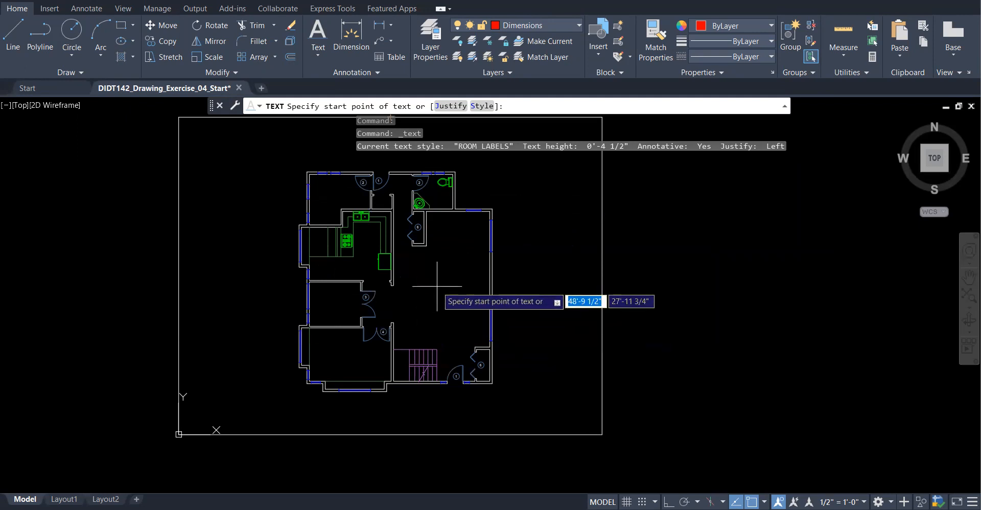
- Place LIVING ROOM and KITCHEN single-line labels in their rooms at 0° rotation
scroll(436, 287, "up", 4)
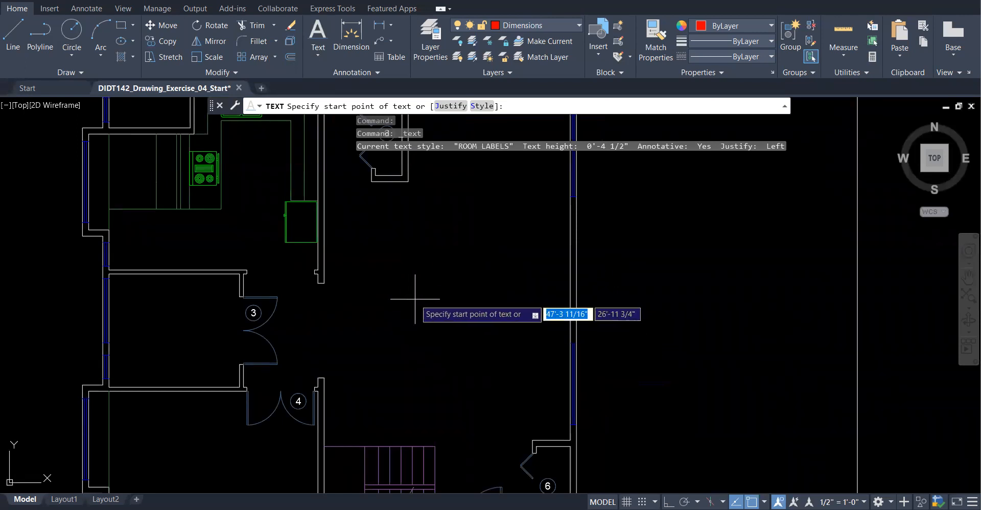
left_click(425, 318)
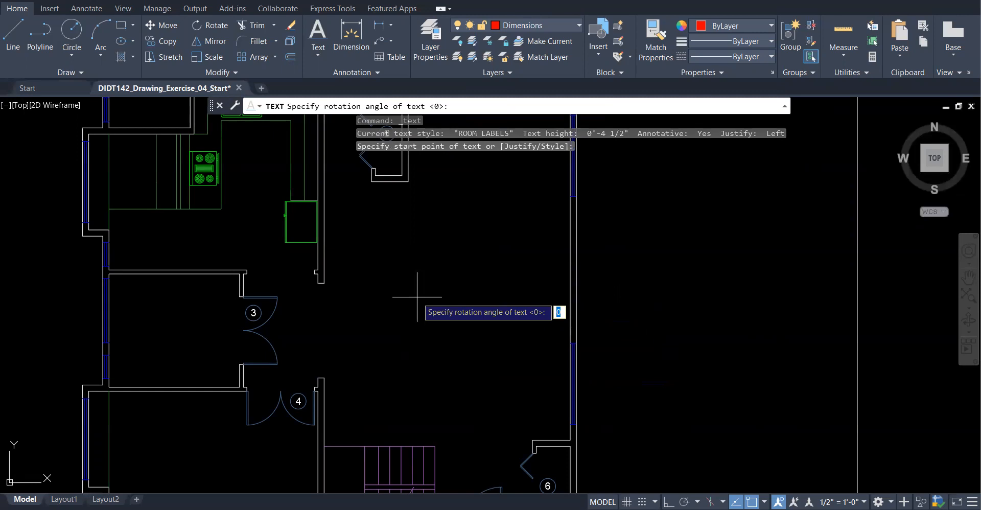
key("Return")
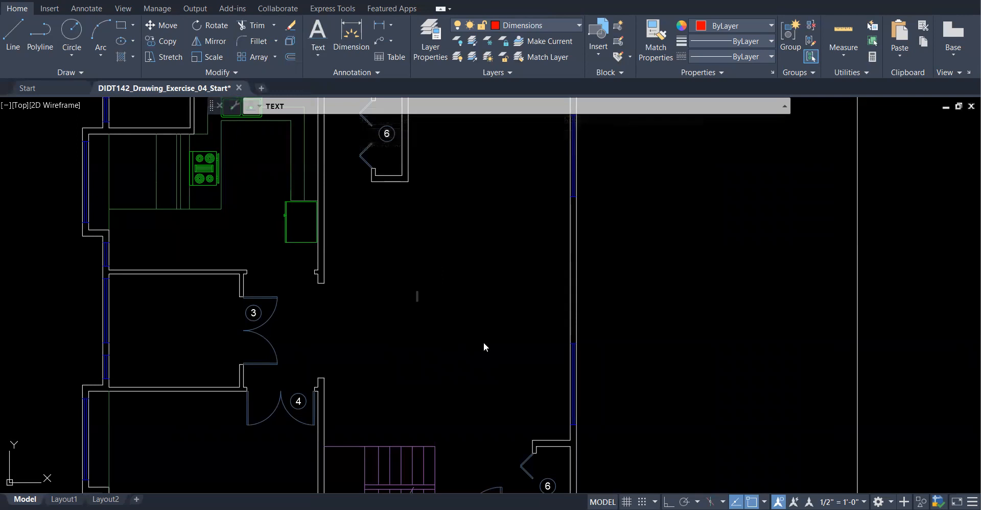
type("LIVING ROOM")
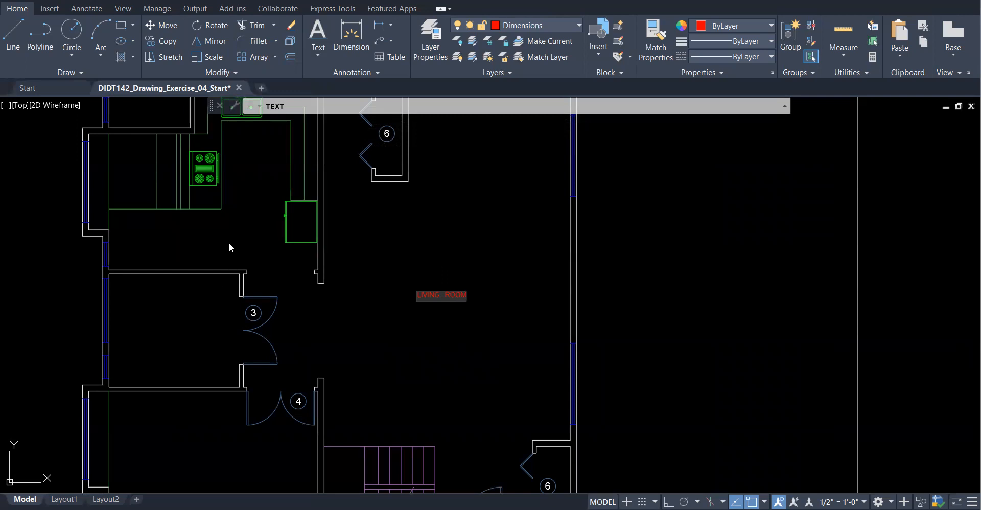
left_click(198, 235)
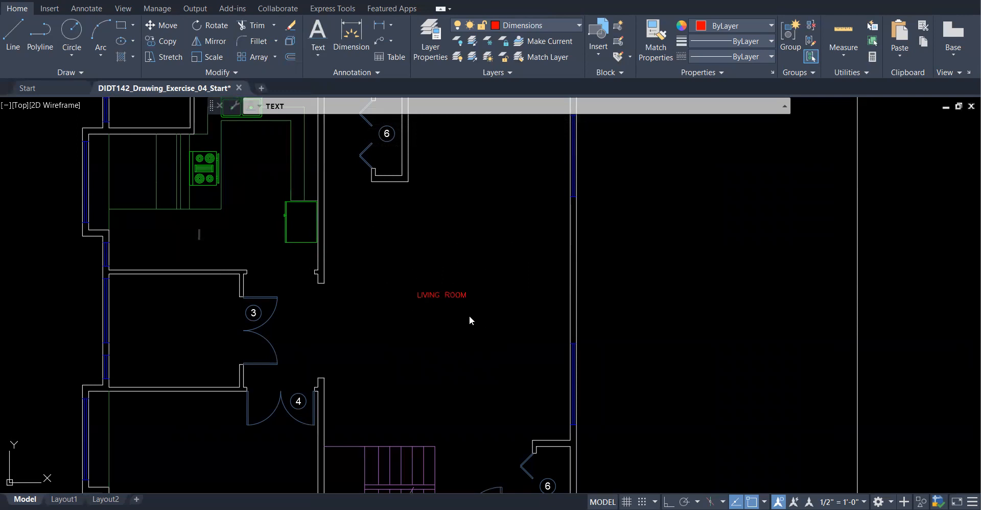
type("KITCHEN")
scroll(443, 290, "down", 5)
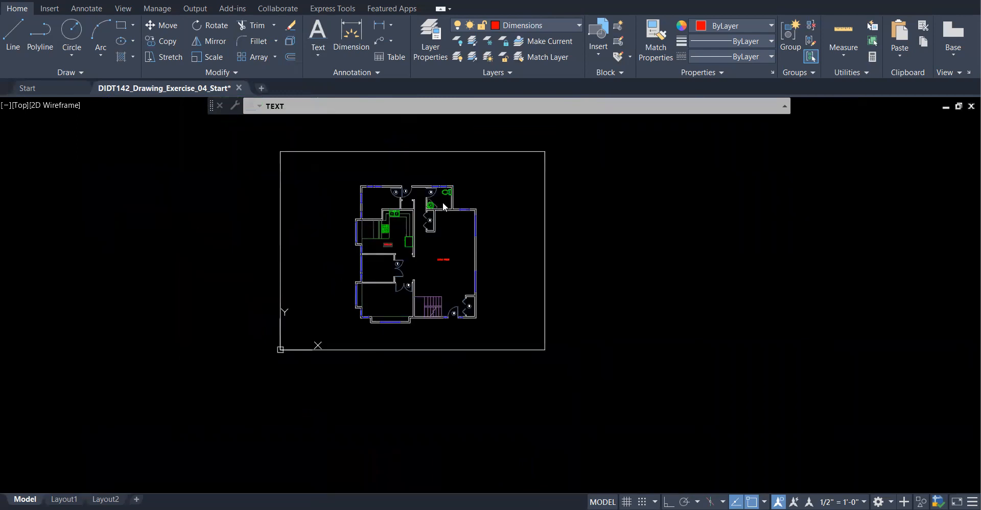
scroll(443, 205, "up", 5)
scroll(473, 259, "down", 2)
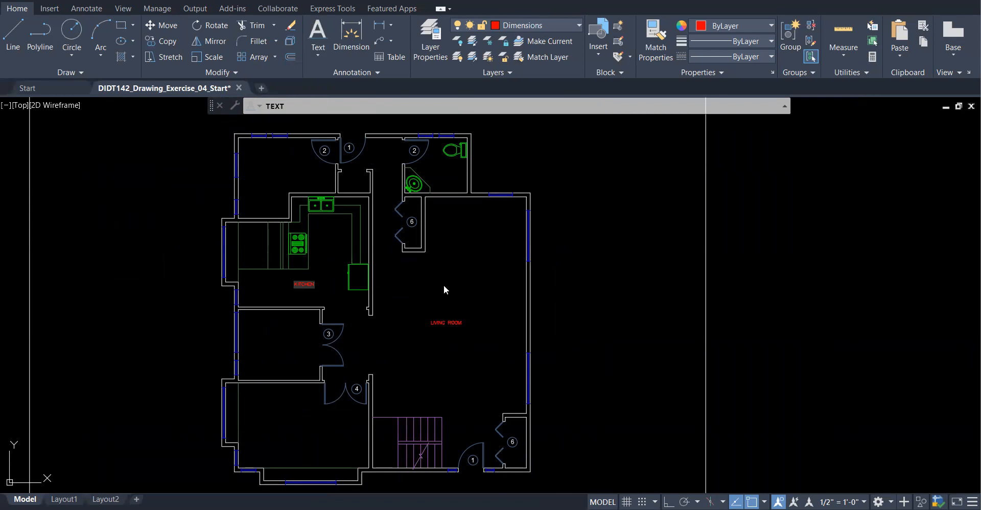
- Label the bathroom WASHROOM, inserting the missing H, then pick a start point in the den
left_click(430, 169)
type("WASHROOM")
scroll(433, 184, "up", 4)
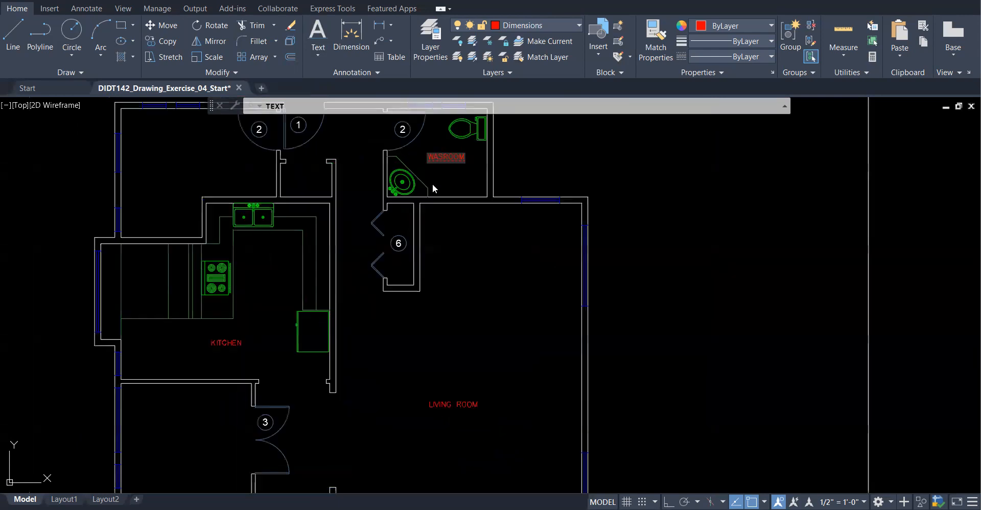
key("Left")
key("Left")
key("Left")
key("Left")
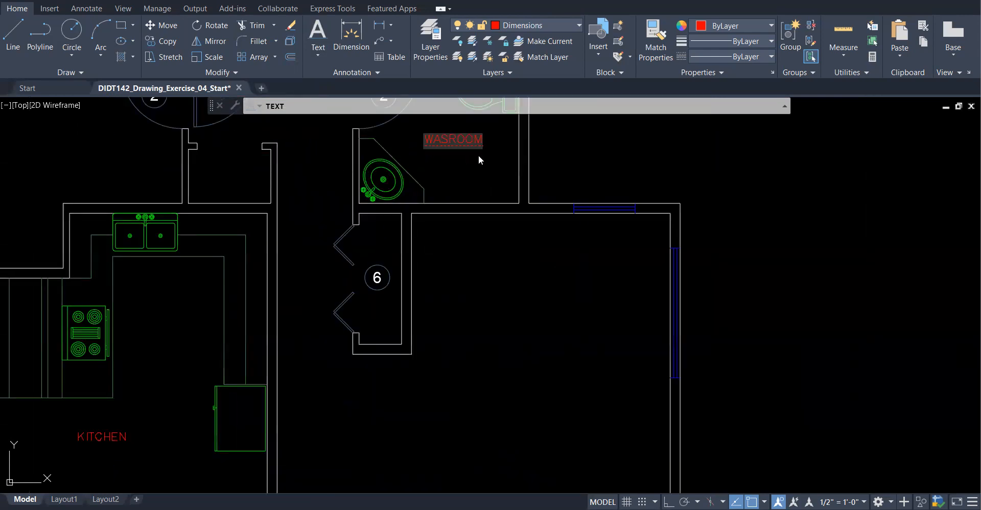
type("H")
scroll(539, 216, "down", 2)
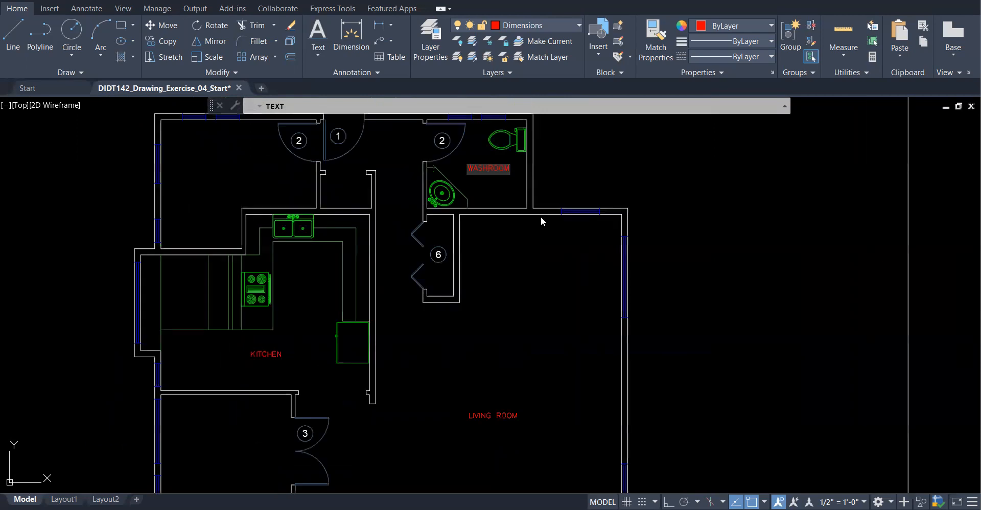
scroll(540, 217, "down", 2)
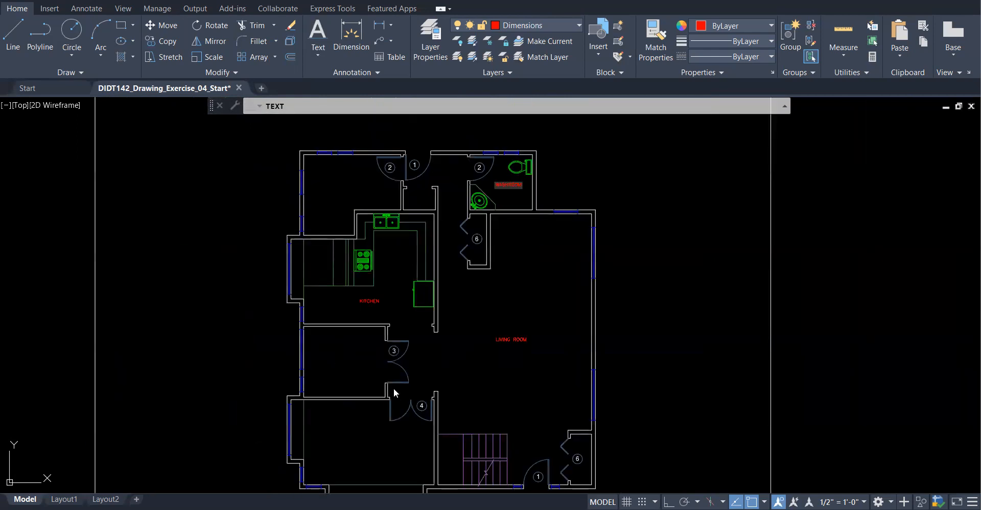
left_click(341, 360)
- Label the lower-left room GUEST ROOM, correcting the typing and adding the space
left_click(353, 452)
type("CL")
scroll(518, 449, "up", 5)
type("ESTROOM")
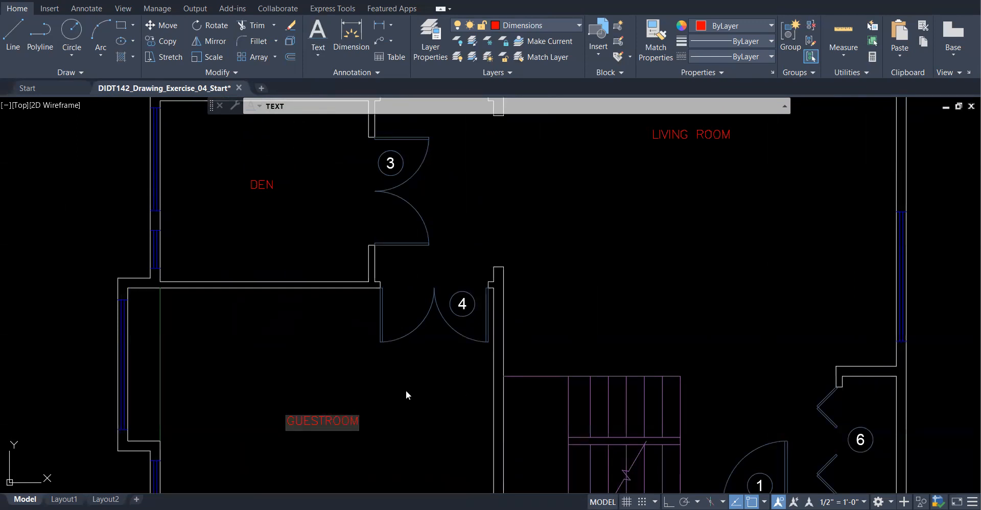
left_click(327, 422)
- Type the FAMILY ROOM label in the upper-left room
scroll(392, 407, "up", 4)
scroll(393, 406, "down", 8)
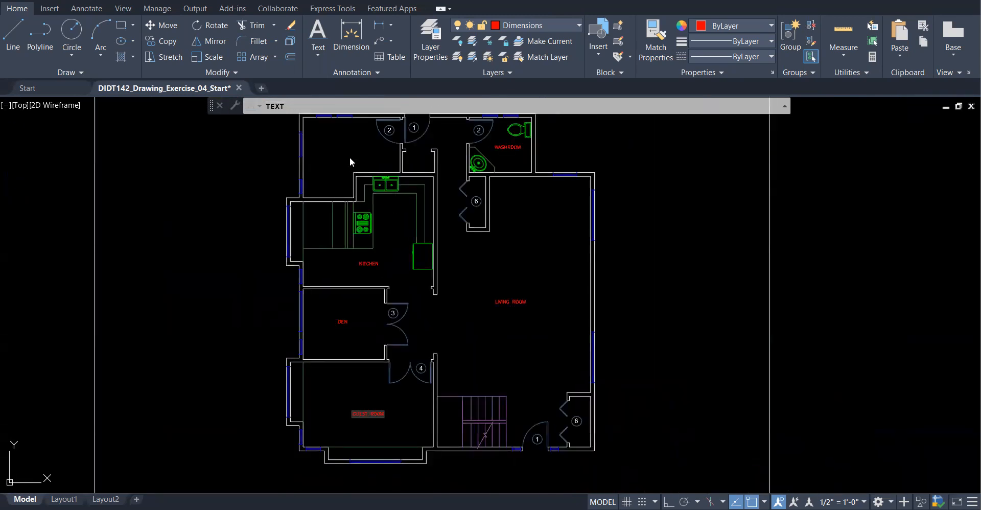
scroll(368, 240, "down", 3)
scroll(378, 235, "up", 5)
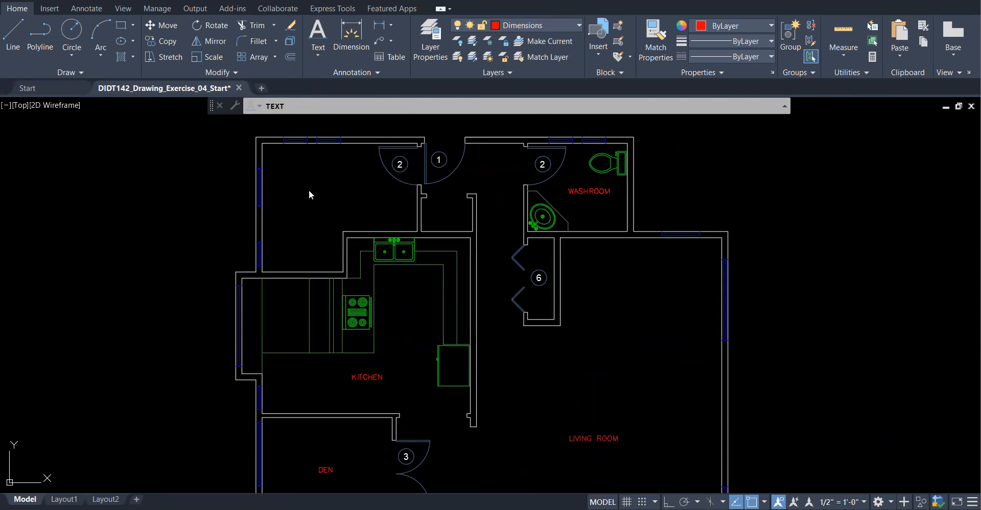
scroll(361, 194, "down", 4)
scroll(341, 177, "up", 5)
type("FAMILY ROOM")
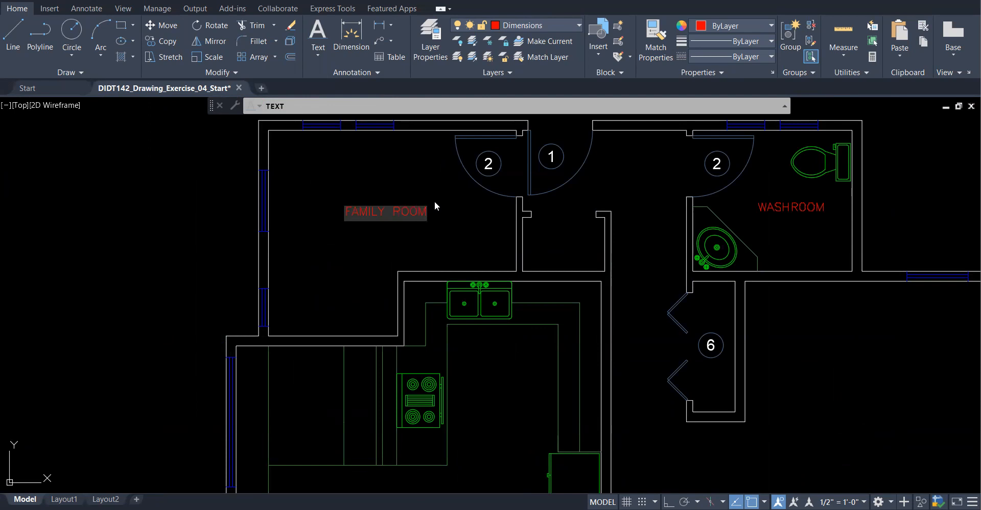
scroll(429, 209, "down", 5)
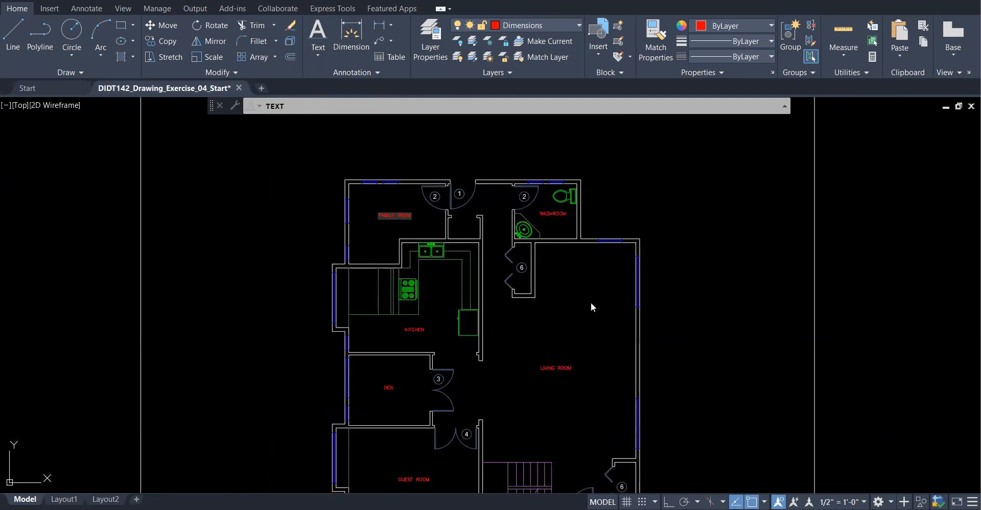
- Add DINING ROOM above the living room label, end the TEXT command, and zoom out
left_click(564, 302)
type("DINING ROOM")
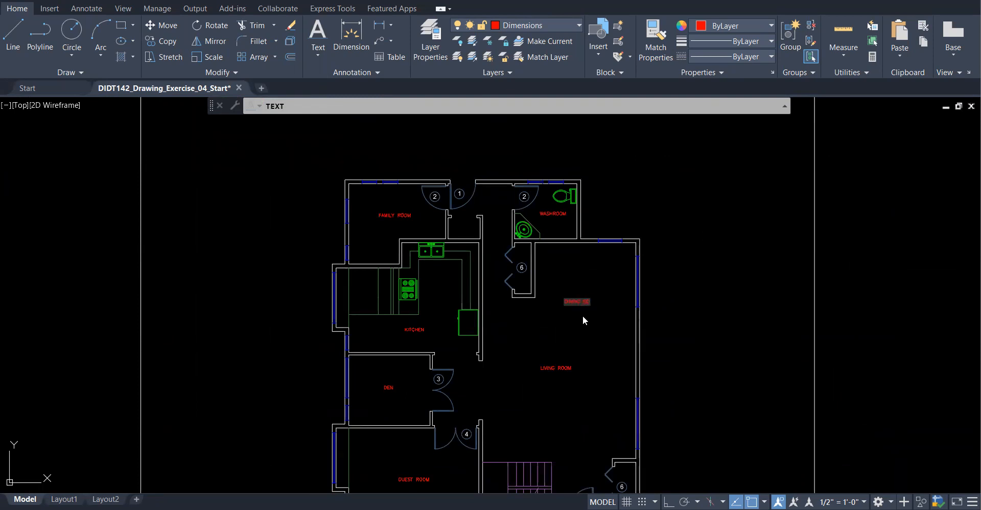
scroll(583, 315, "up", 7)
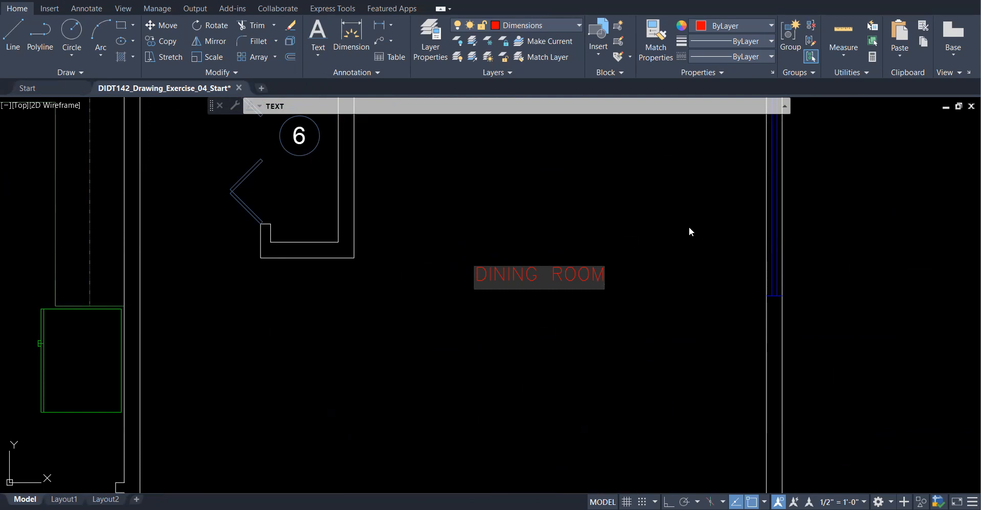
left_click(684, 171)
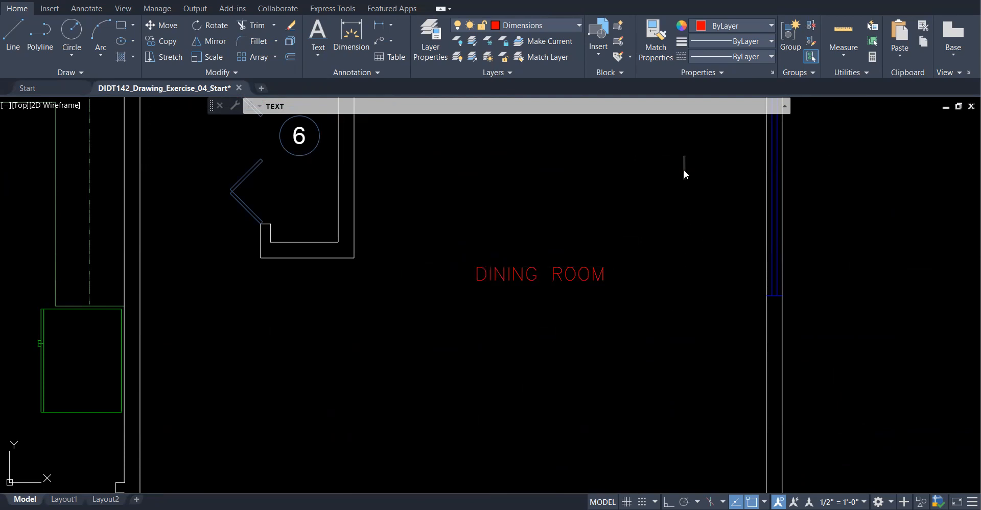
key("Escape")
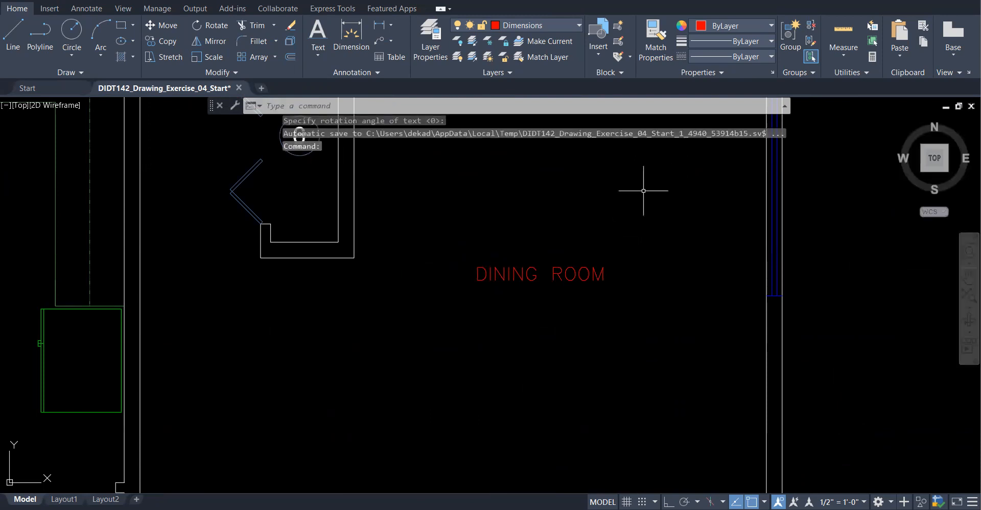
scroll(679, 227, "down", 4)
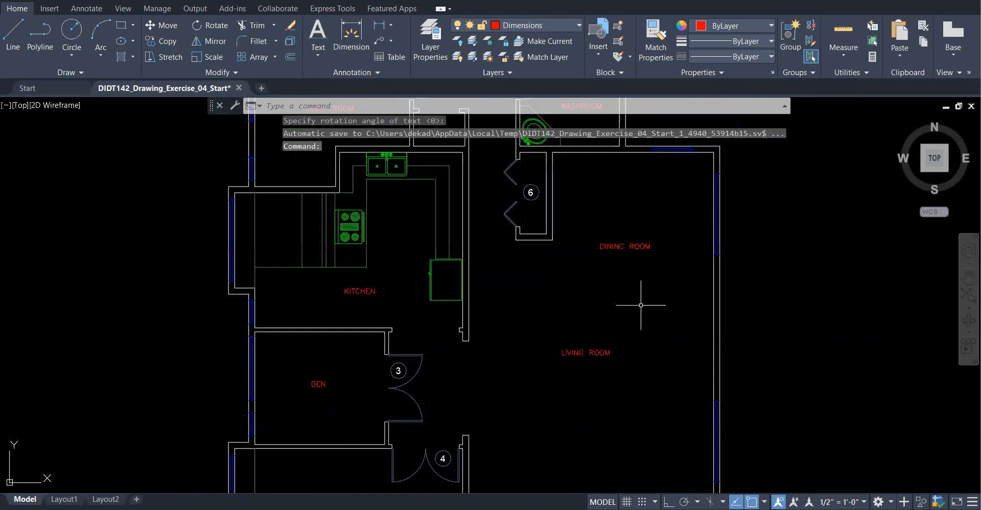
scroll(557, 324, "down", 3)
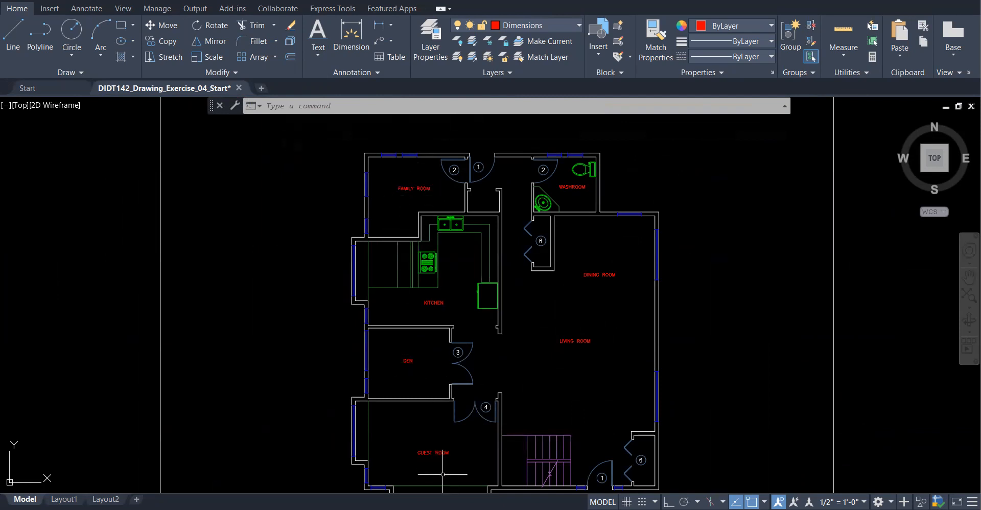
- Move the FAMILY ROOM label down into the lower-left room
left_click(164, 25)
left_click(421, 187)
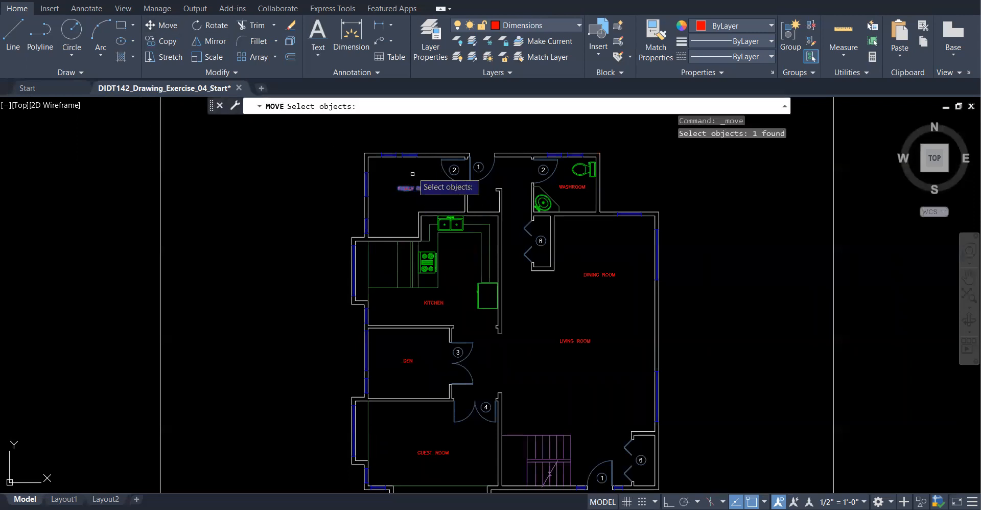
key("Return")
left_click(423, 188)
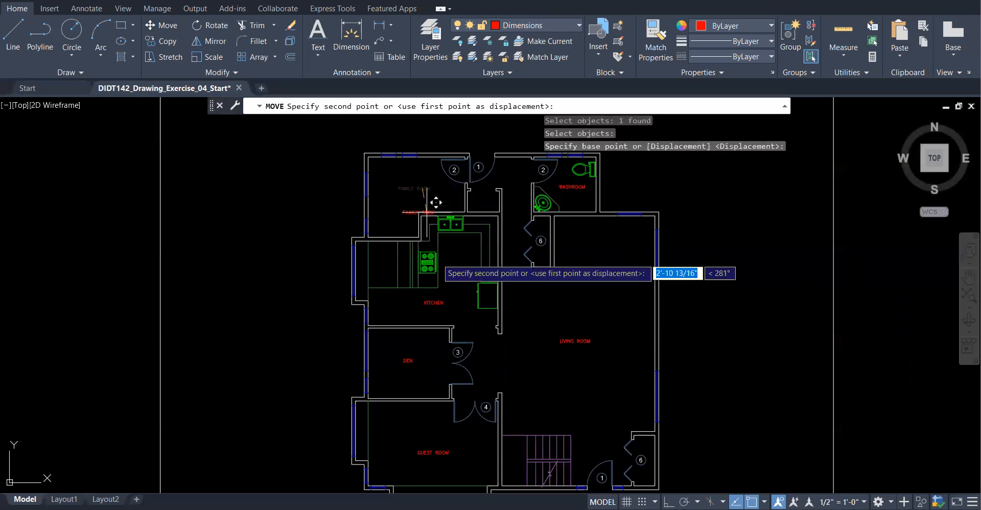
left_click(439, 440)
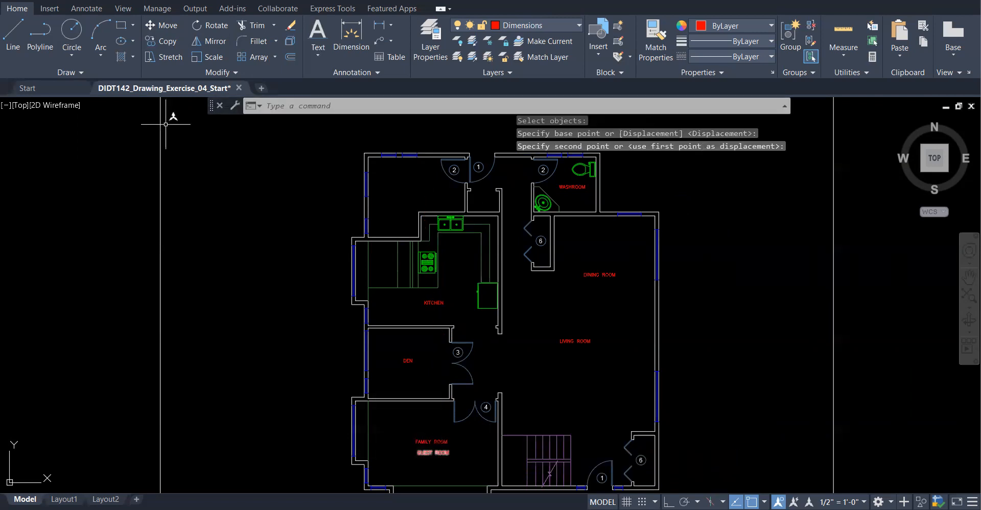
- Move the GUEST ROOM label up into the upper-left room and review the plan
left_click(163, 25)
left_click(449, 454)
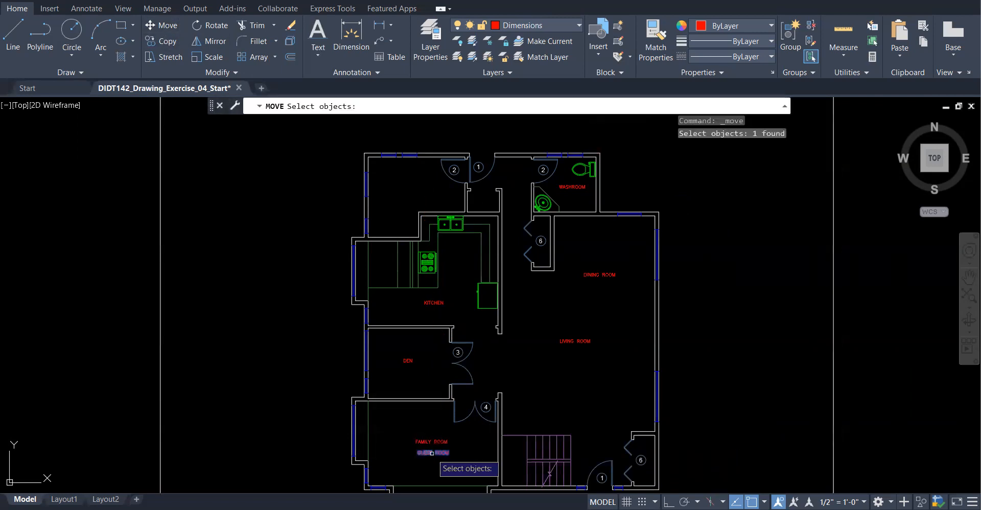
key("Return")
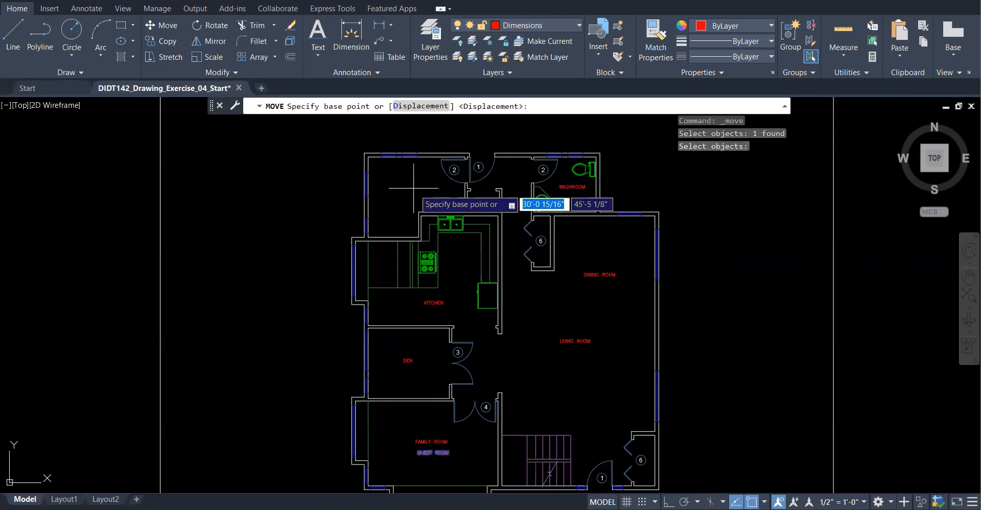
left_click(438, 454)
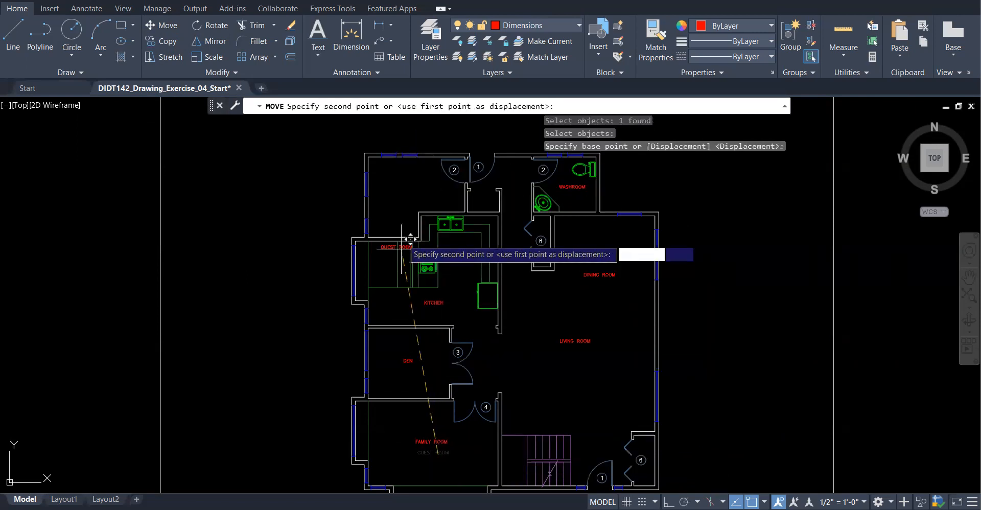
left_click(417, 189)
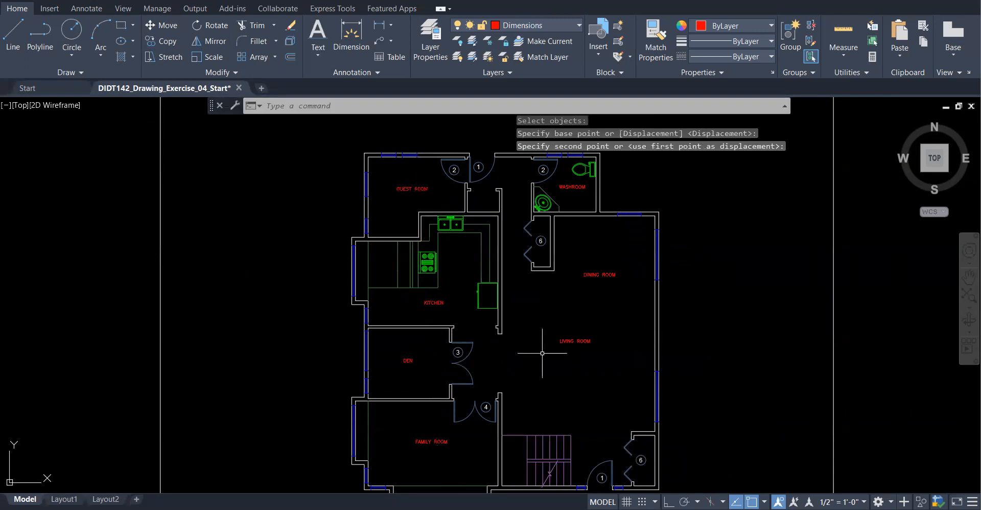
scroll(439, 363, "down", 2)
scroll(519, 365, "up", 3)
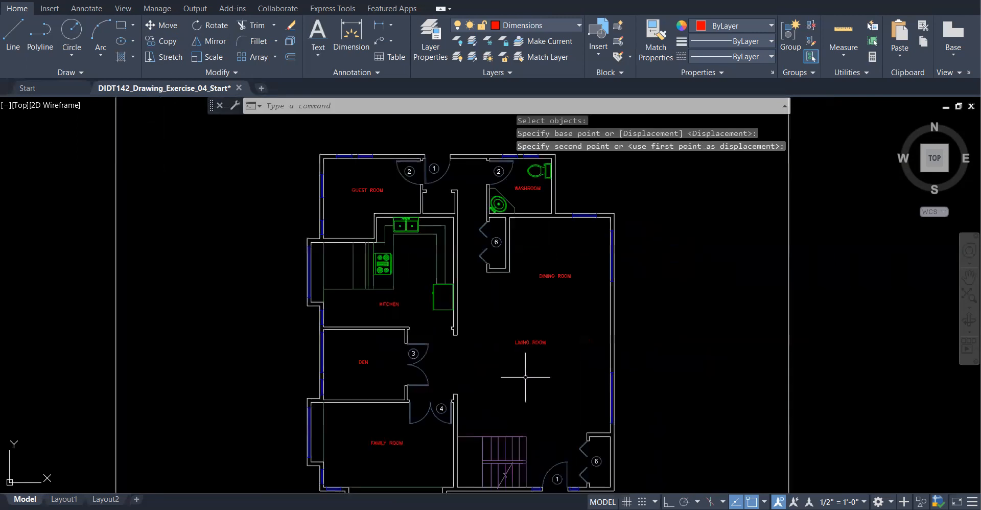
scroll(562, 368, "up", 3)
scroll(567, 364, "down", 2)
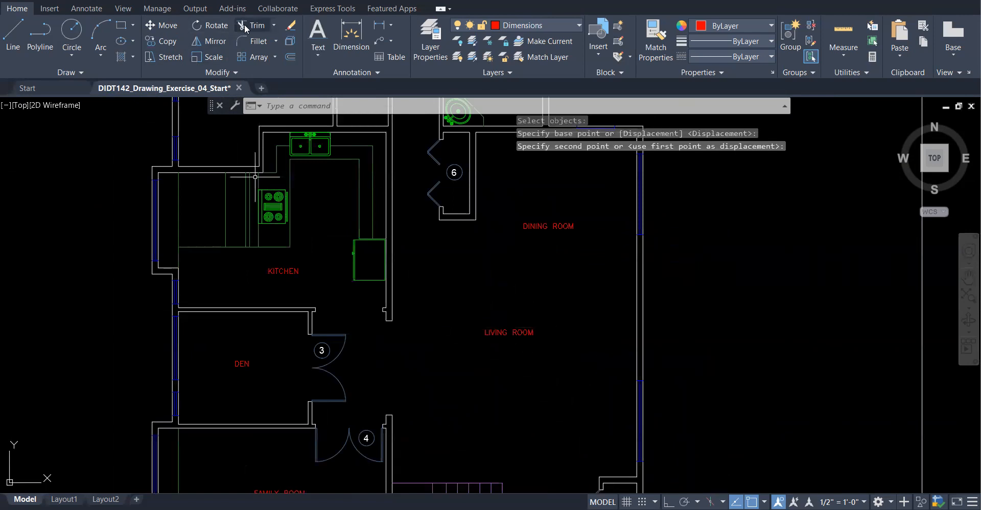
- Repeat MOVE to shift the LIVING ROOM label down into the open area below DINING ROOM
key("Return")
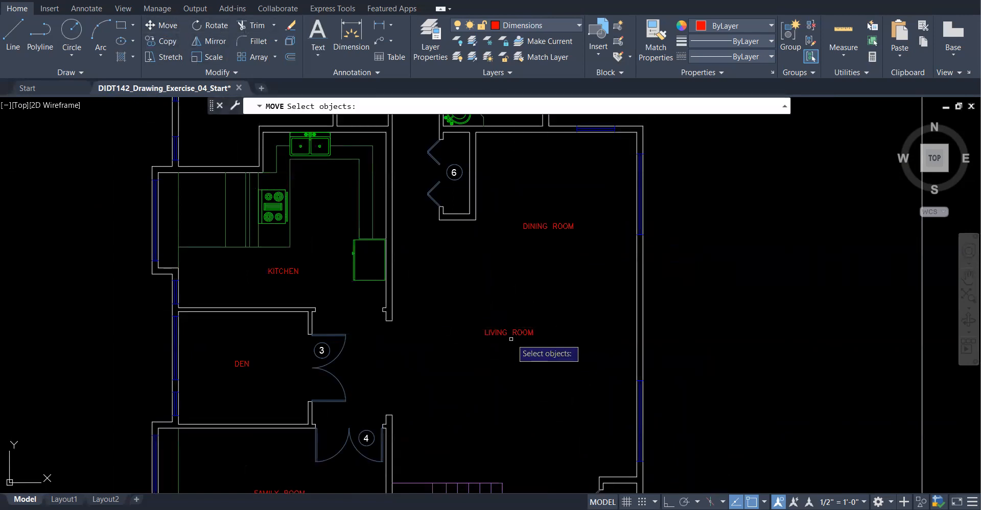
left_click(513, 332)
key("Return")
left_click(517, 332)
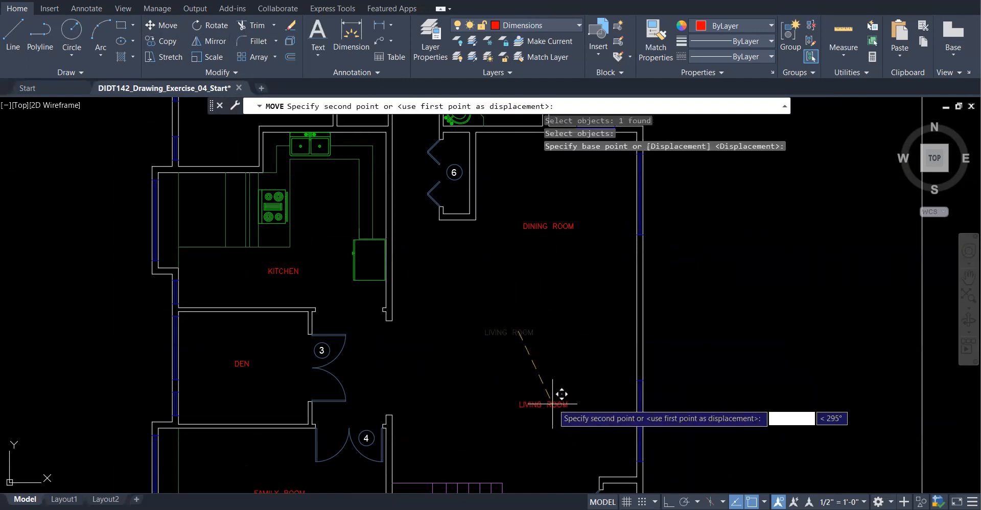
left_click(559, 400)
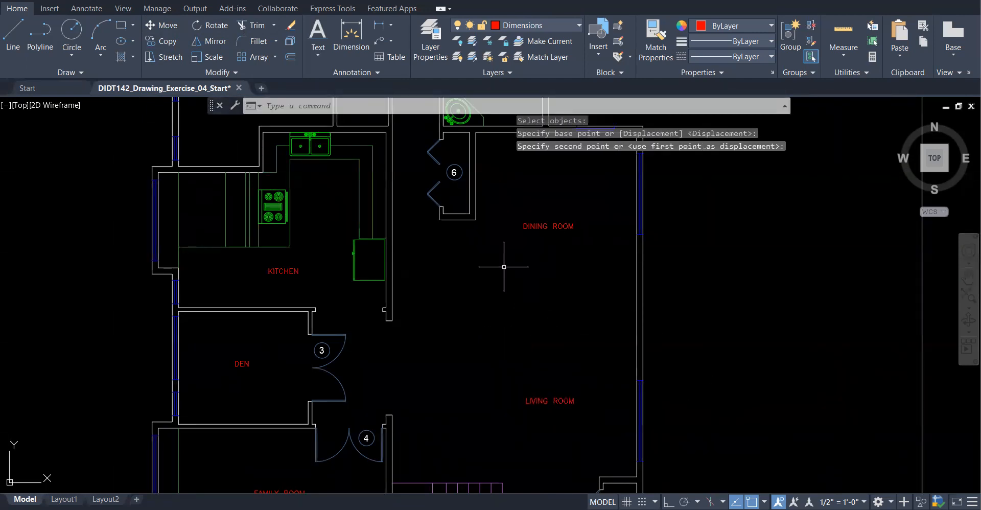
scroll(503, 267, "down", 5)
scroll(428, 314, "up", 3)
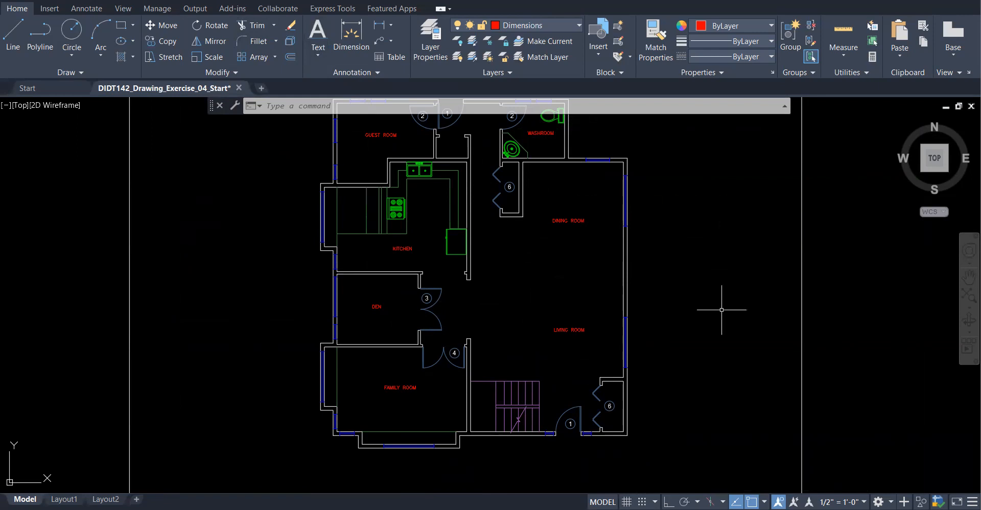
- Check the Text options and expand the Annotation panel to show ROOM LABELS as the current style
left_click(321, 56)
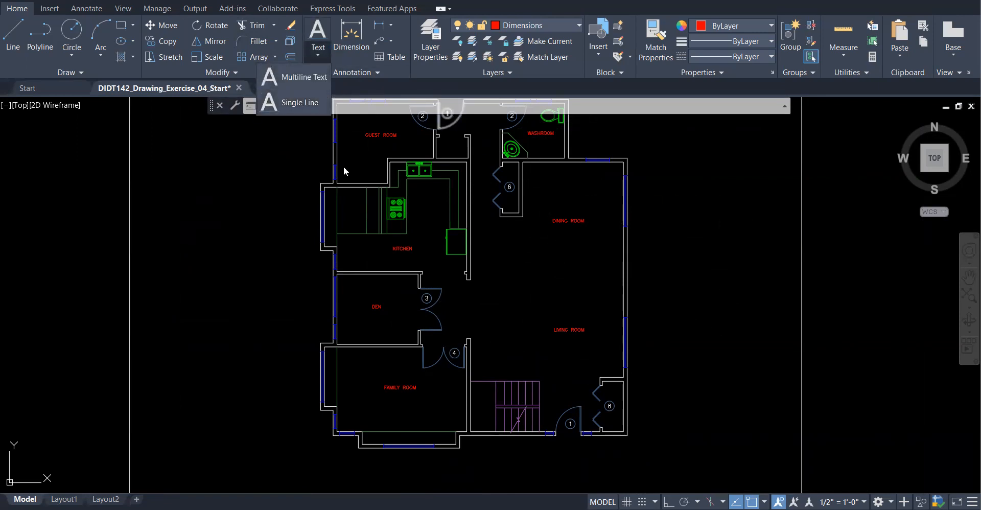
left_click(367, 74)
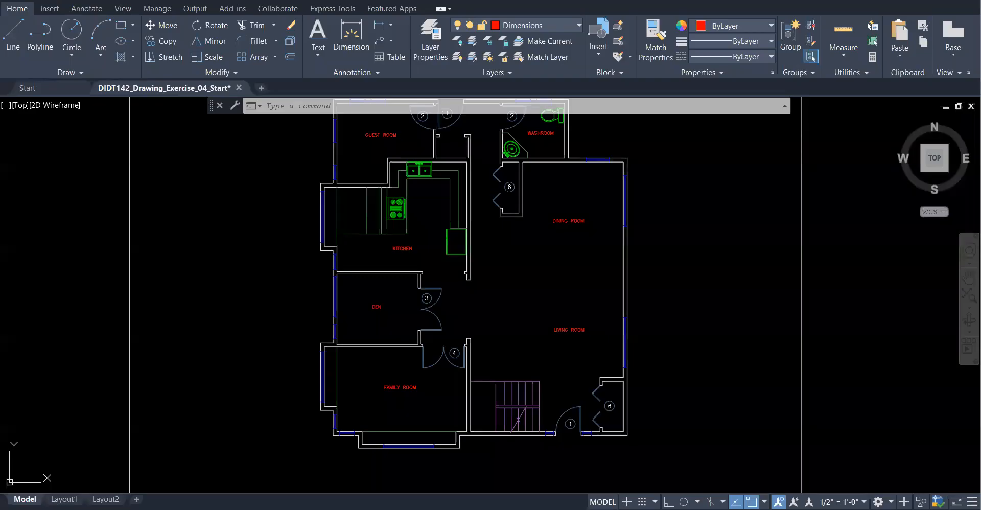
scroll(683, 332, "down", 2)
scroll(519, 327, "up", 2)
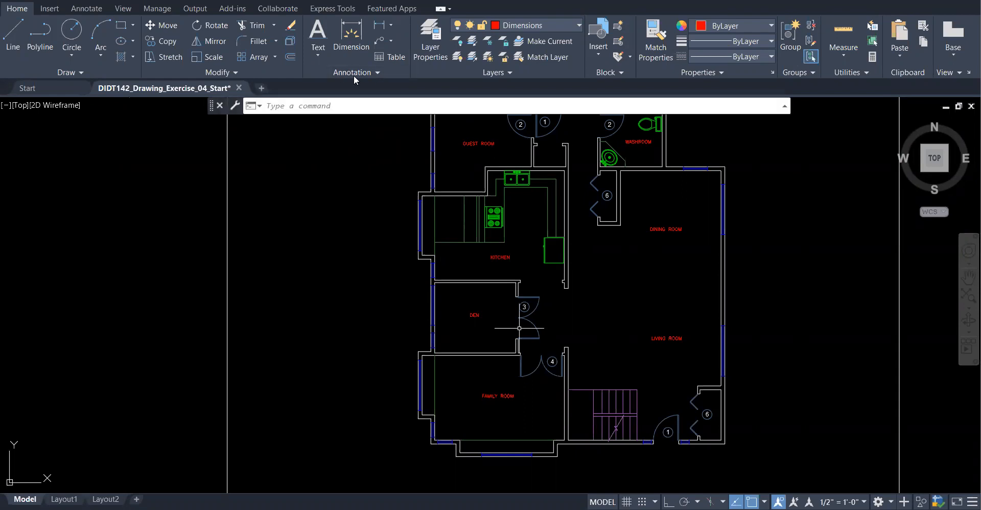
left_click(316, 51)
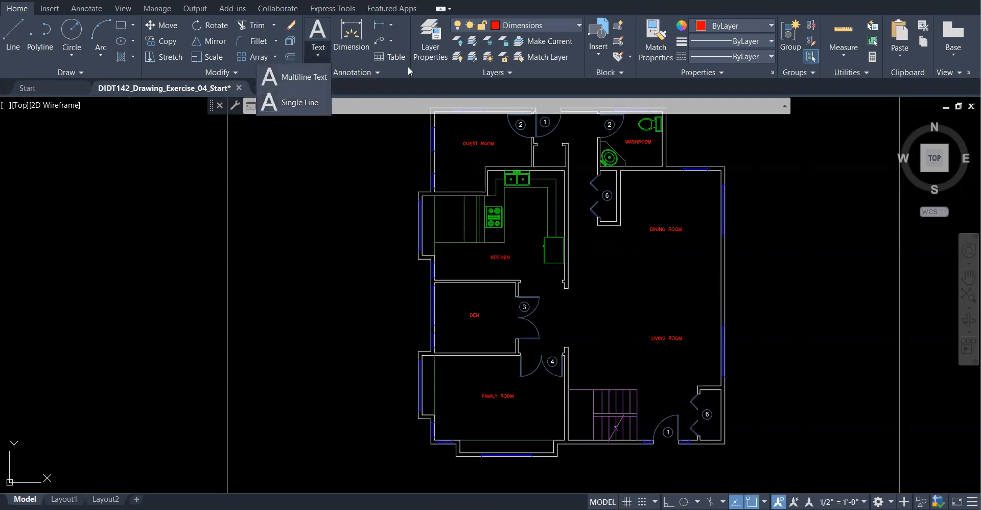
left_click(384, 71)
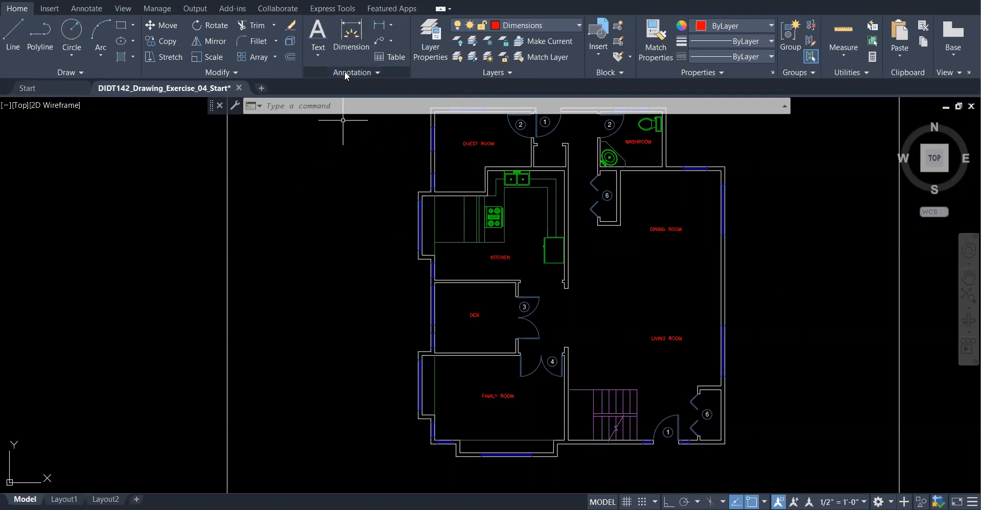
left_click(346, 74)
- Pick Standard from the text style gallery, then open the Text Style manager
left_click(372, 73)
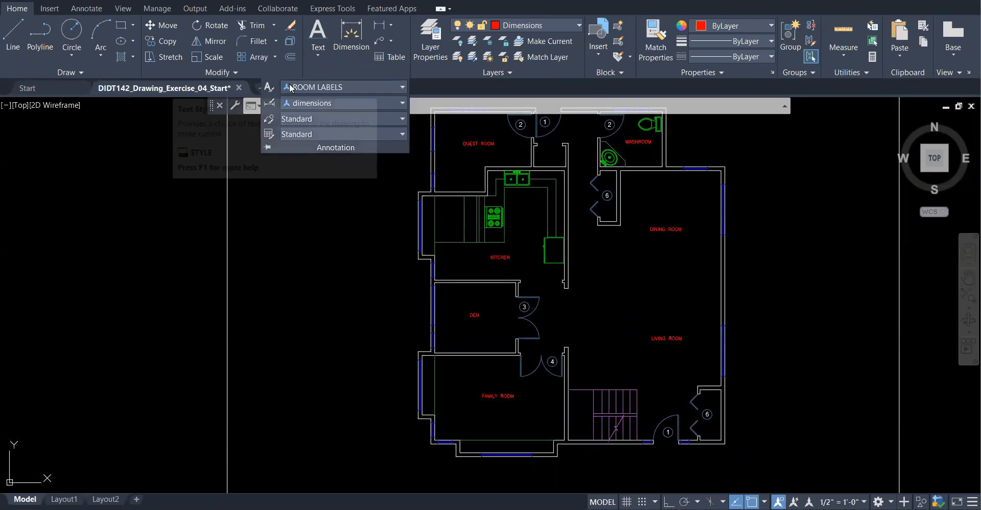
left_click(360, 84)
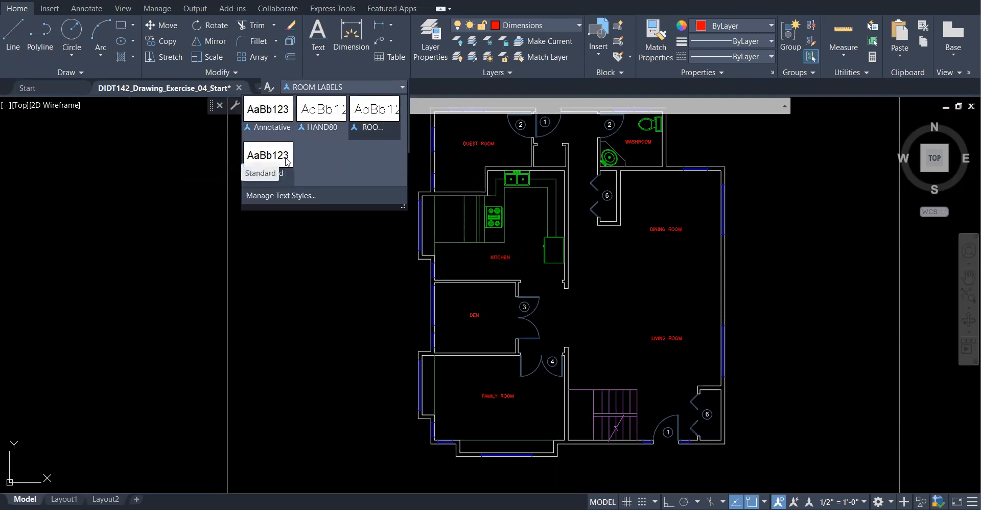
left_click(268, 155)
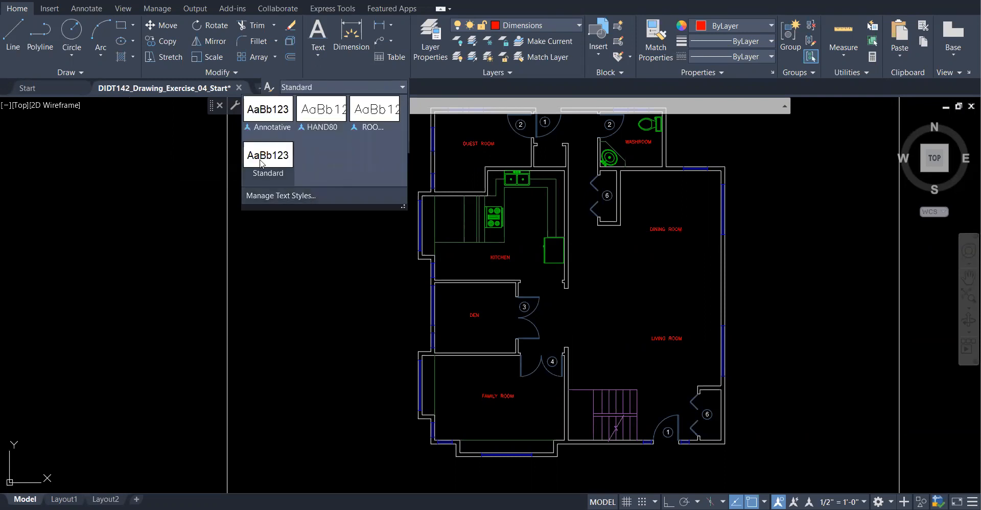
left_click(284, 196)
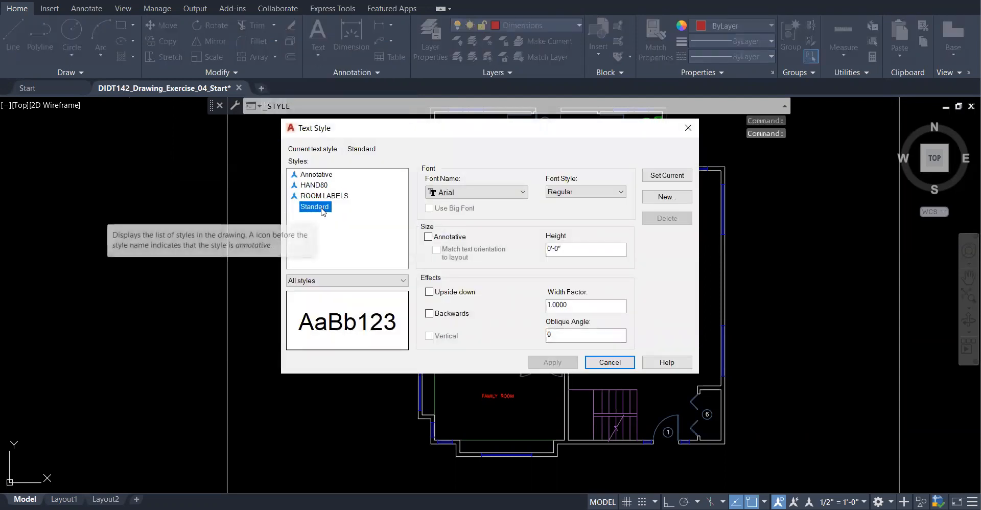
- Add a new text style named NOTES in the Text Style dialog
left_click(662, 197)
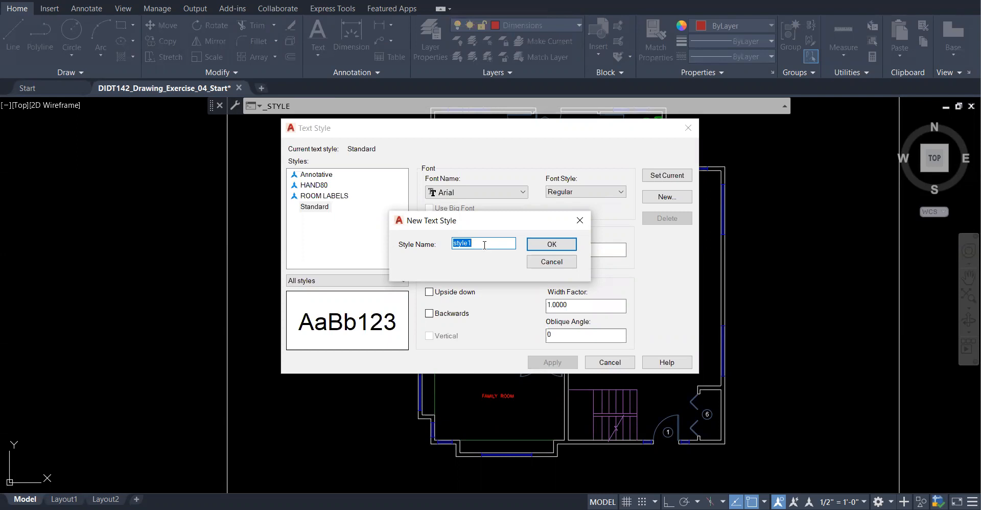
type("no")
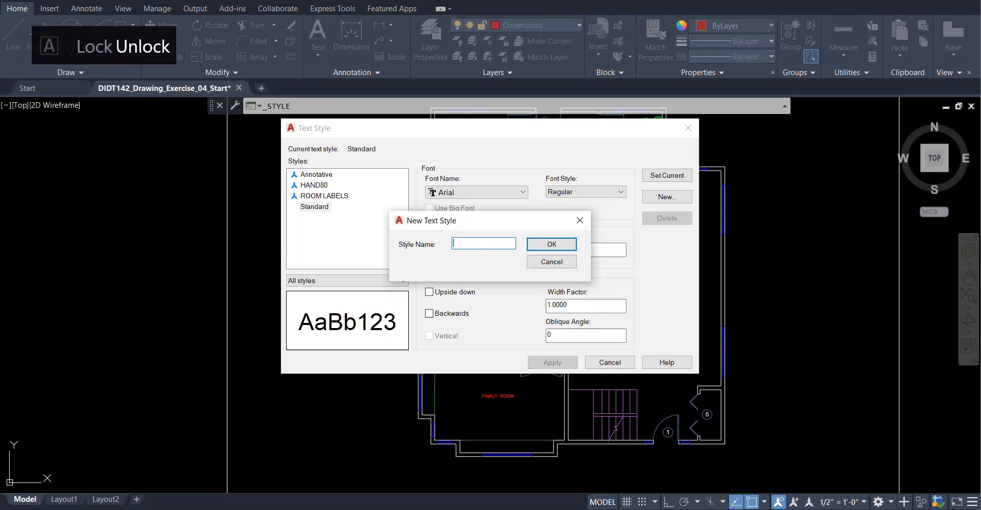
key("Caps_Lock")
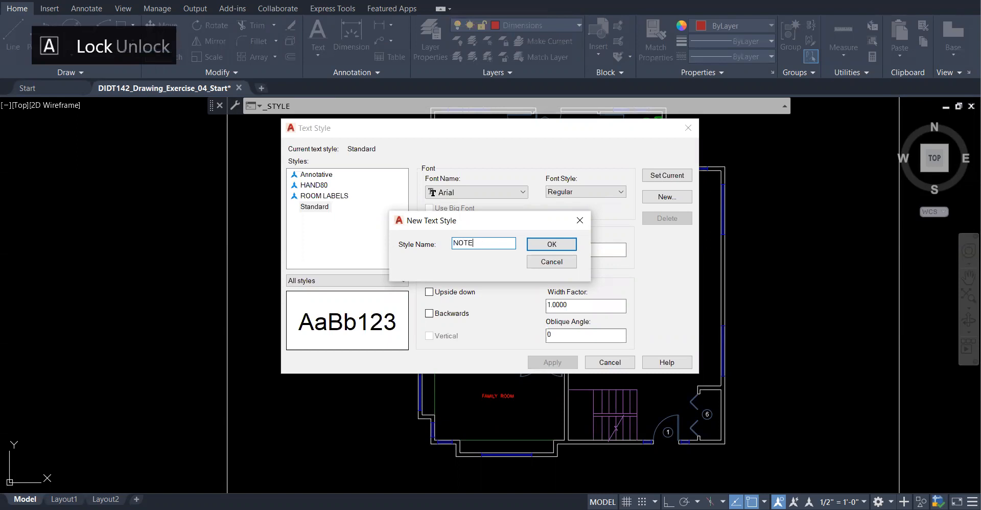
type("NOTES")
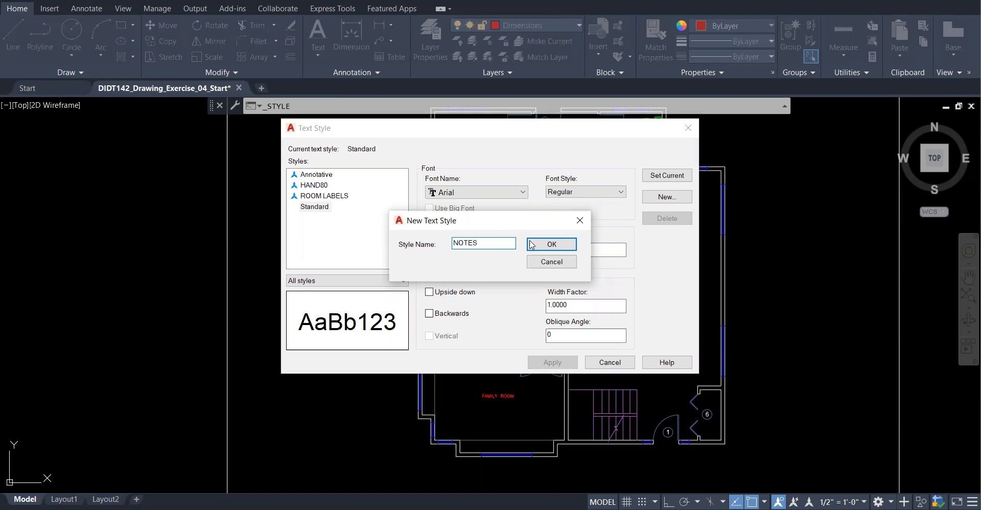
left_click(557, 246)
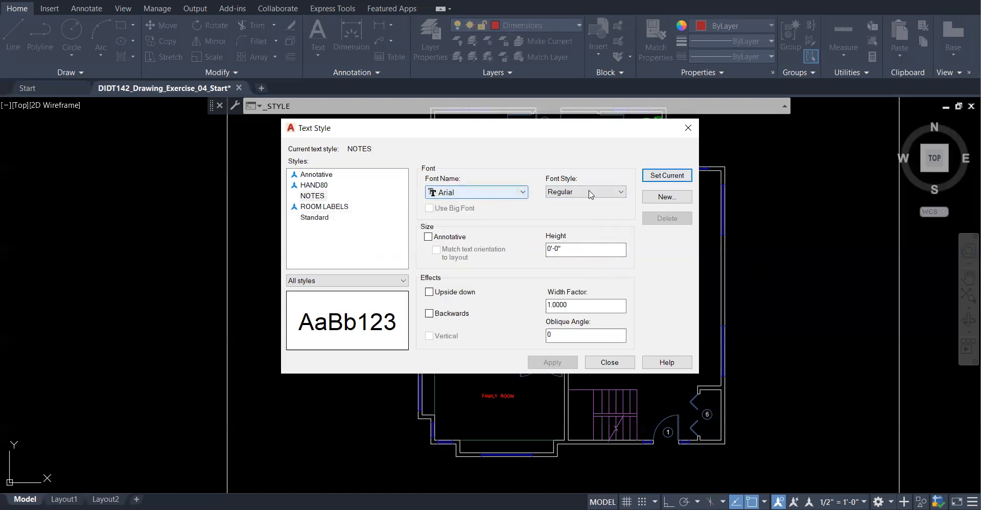
- Give the NOTES style the romans.shx font, a 1/8" paper height, and make it annotative
left_click(485, 194)
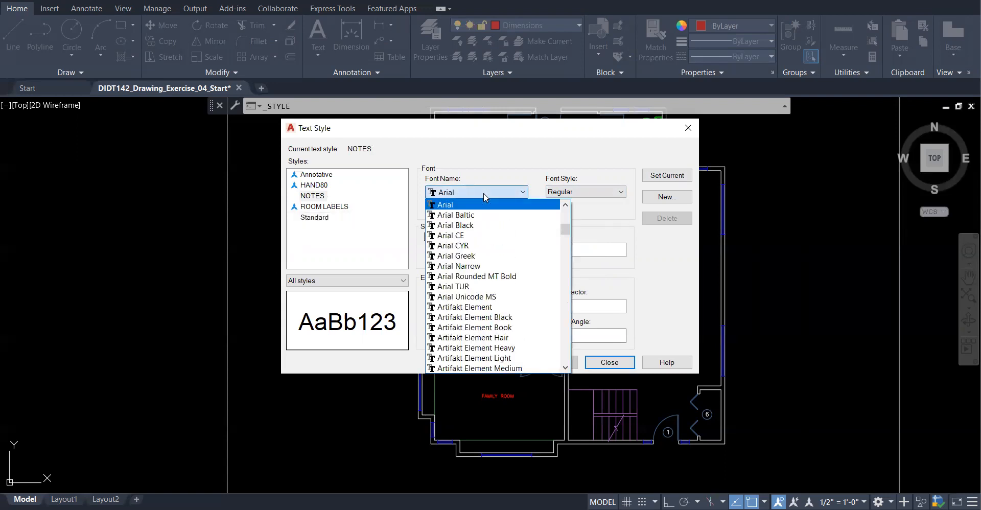
key("r")
key("r")
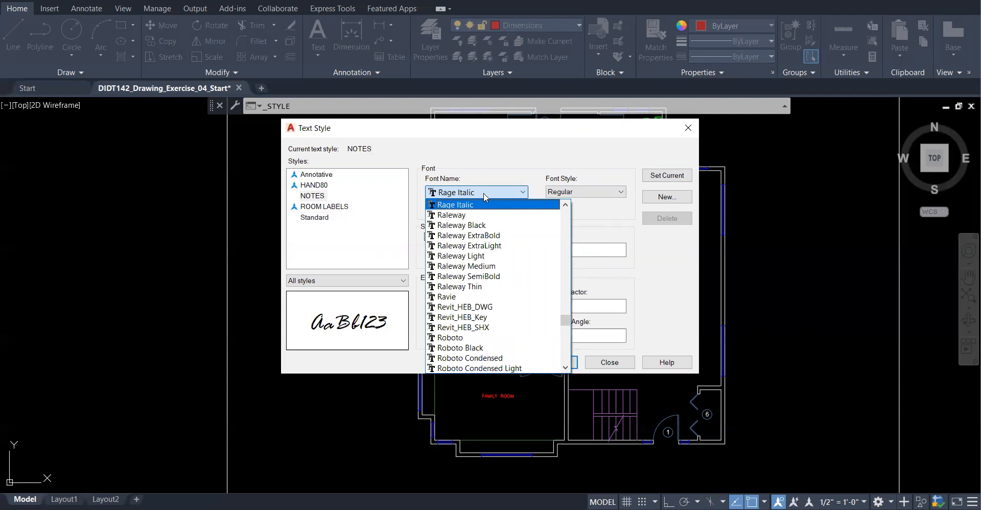
key("Down")
key("Down")
key("Down")
key("Down")
key("Down")
key("Down")
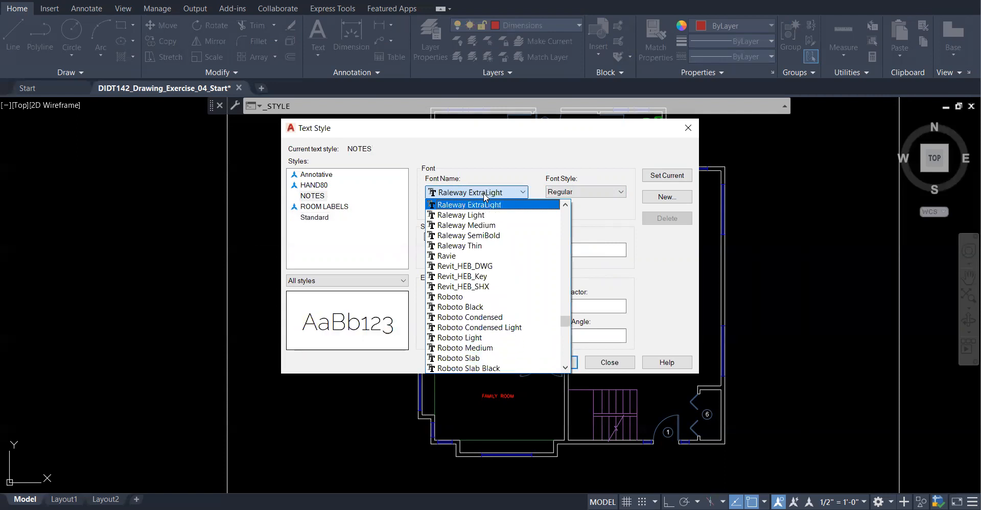
key("Down")
key("Down")
key("Down")
key("Down")
key("Down")
key("Down")
key("Down")
key("Down")
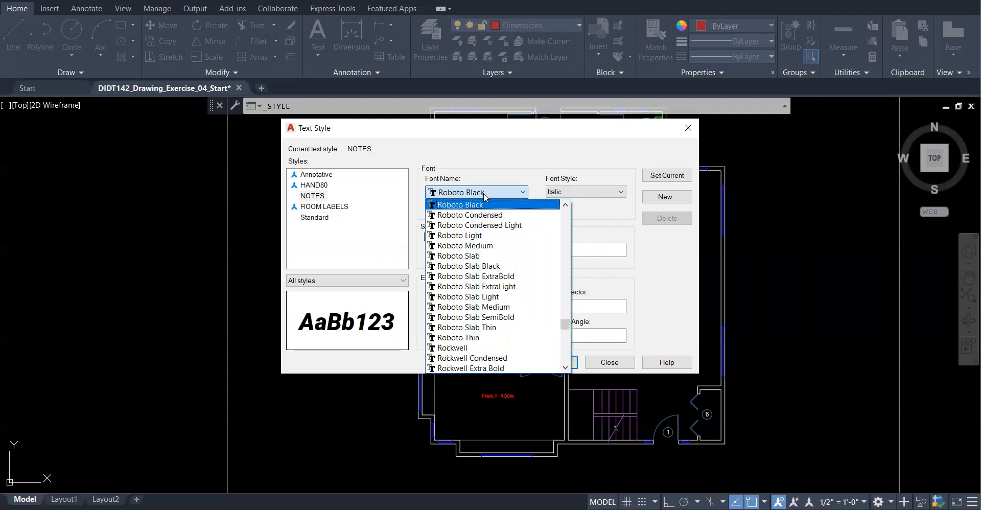
key("Down")
key("Down")
key("Down")
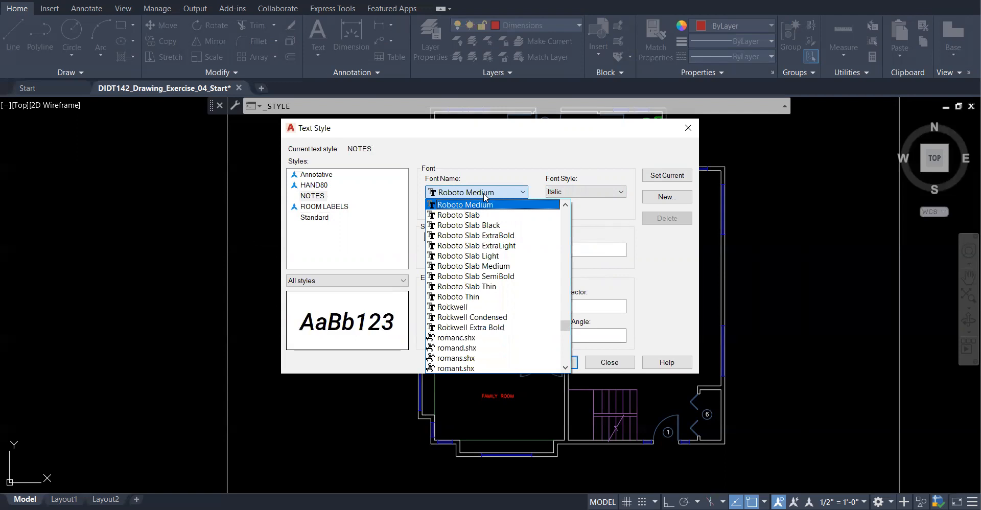
left_click(499, 359)
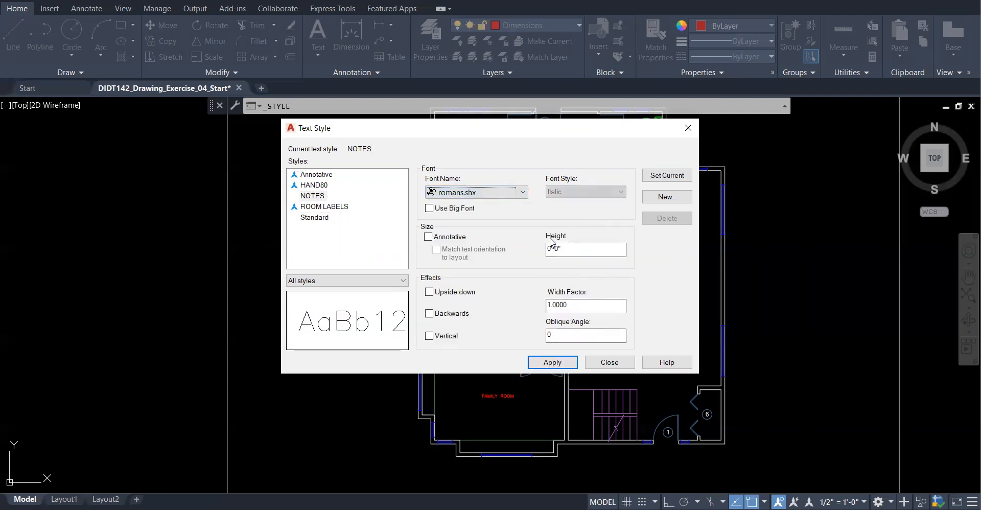
double_click(557, 249)
type("1/8")
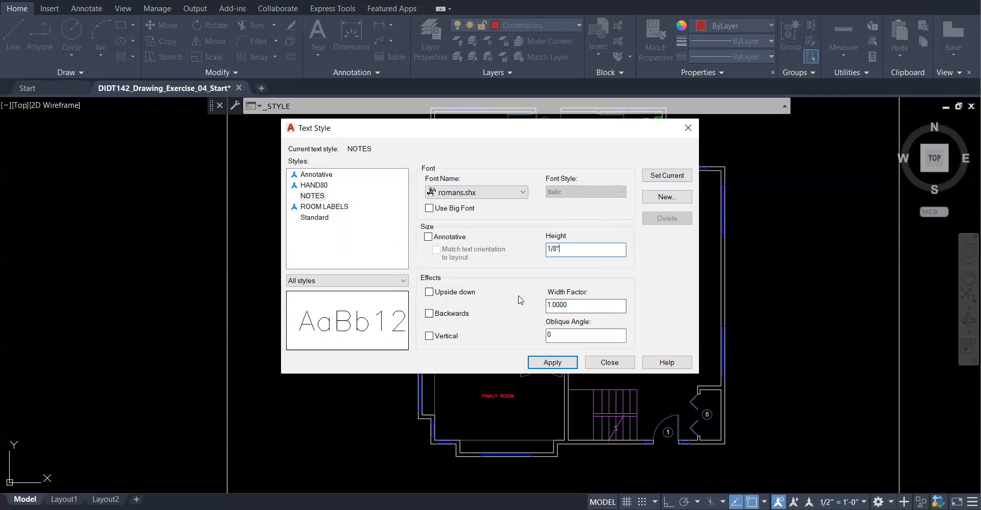
left_click(429, 237)
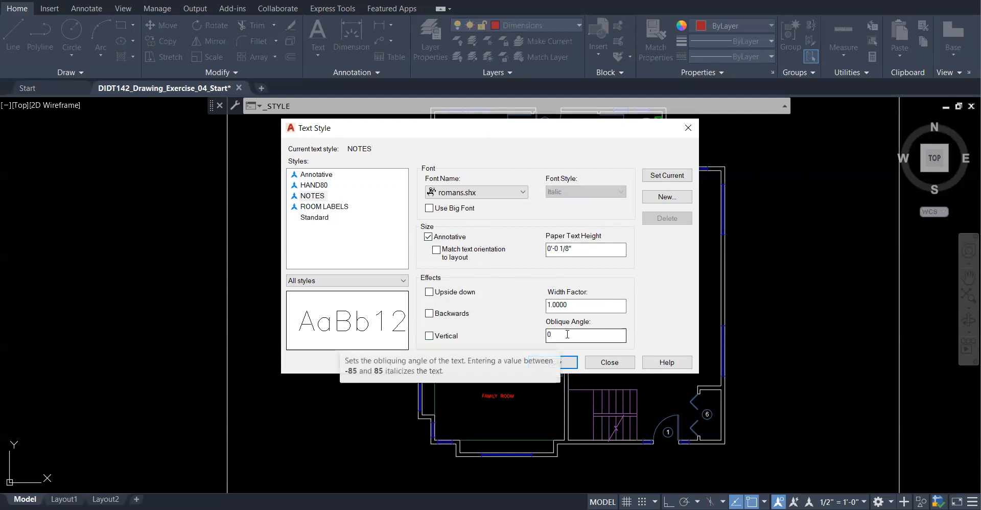
- Set NOTES as current, save the style changes, and close the Text Style dialog
left_click(667, 175)
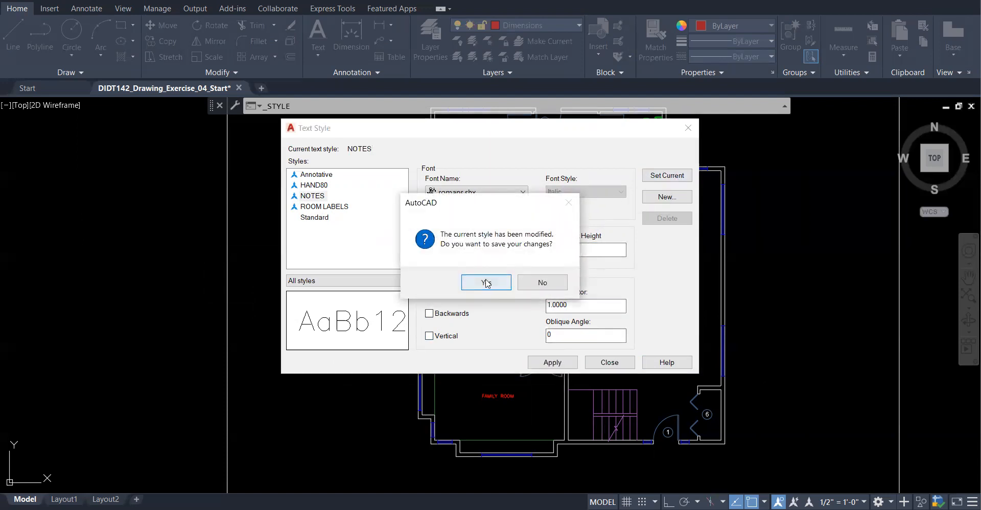
left_click(486, 283)
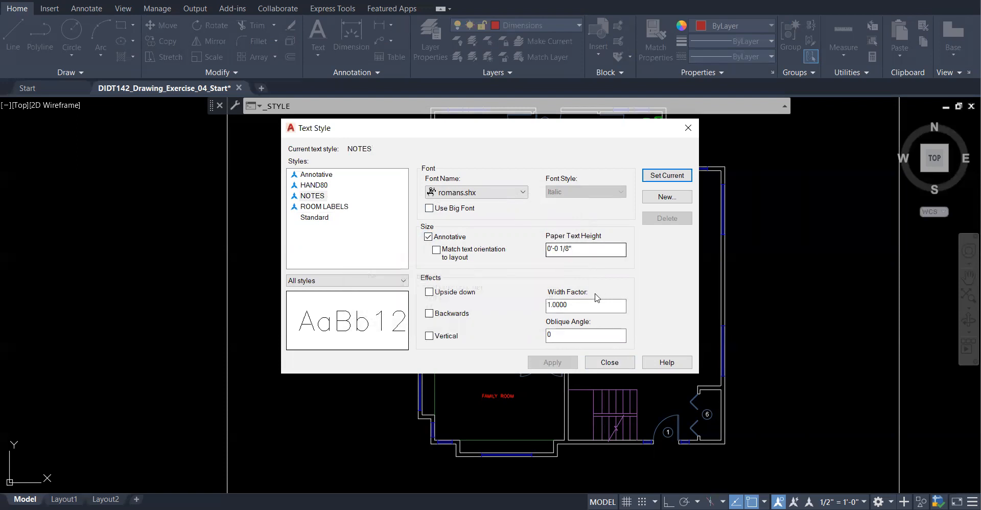
left_click(629, 364)
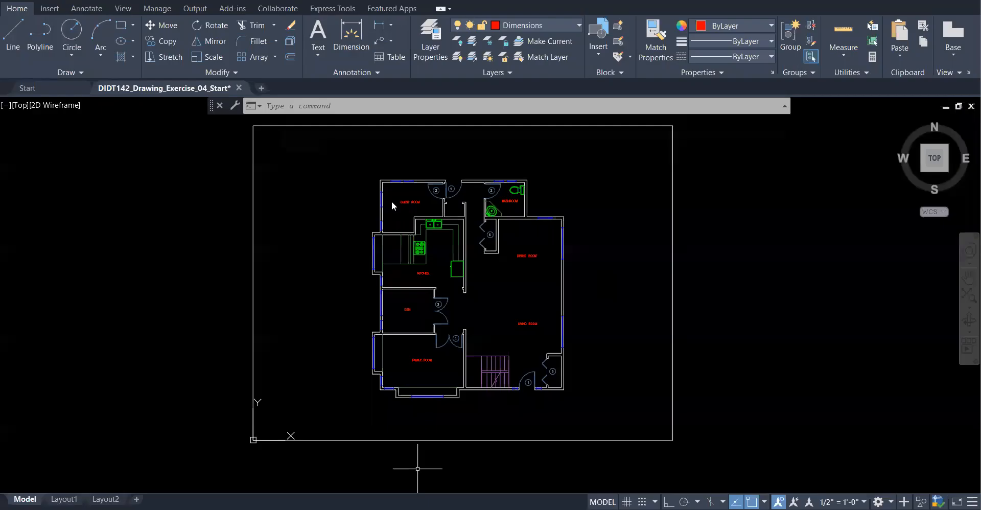
- Start Multiline Text and pick the note box's first corner above the floor plan
left_click(365, 75)
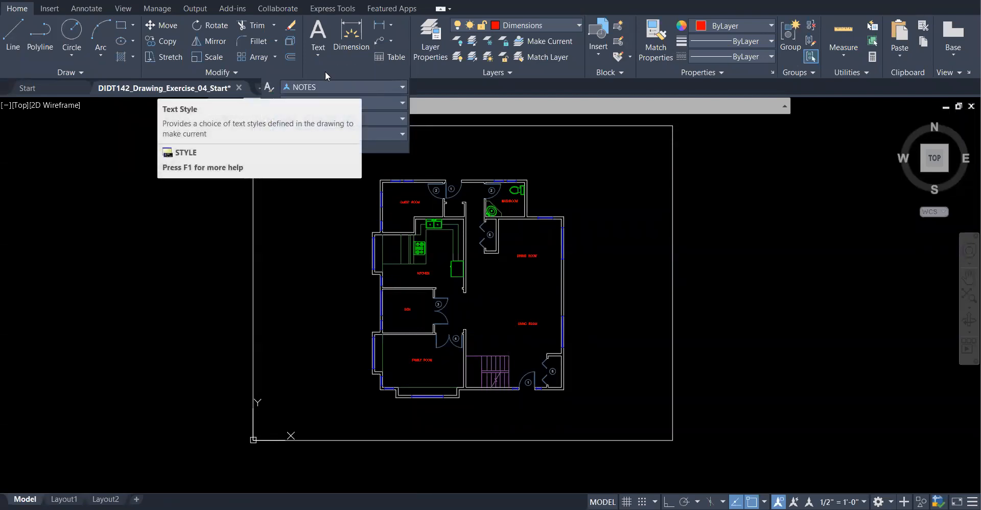
left_click(318, 54)
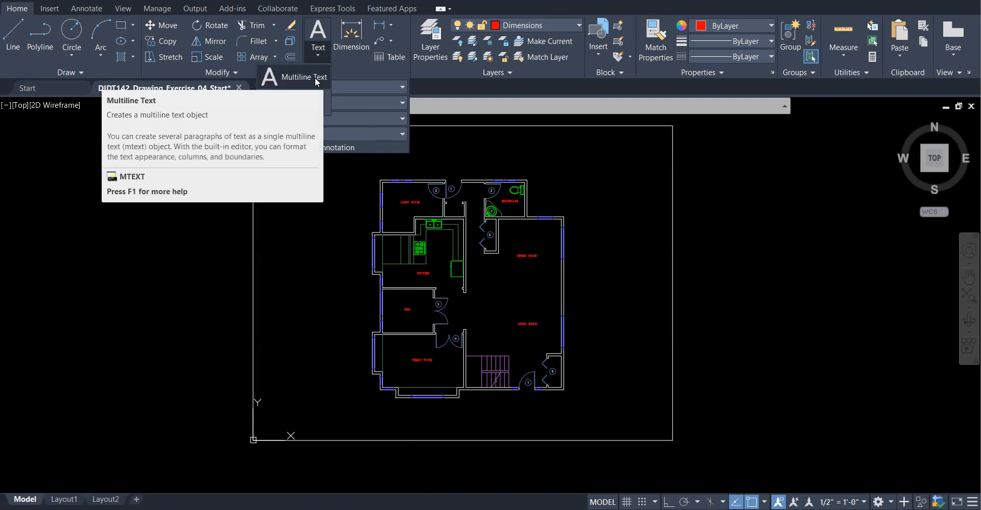
left_click(317, 80)
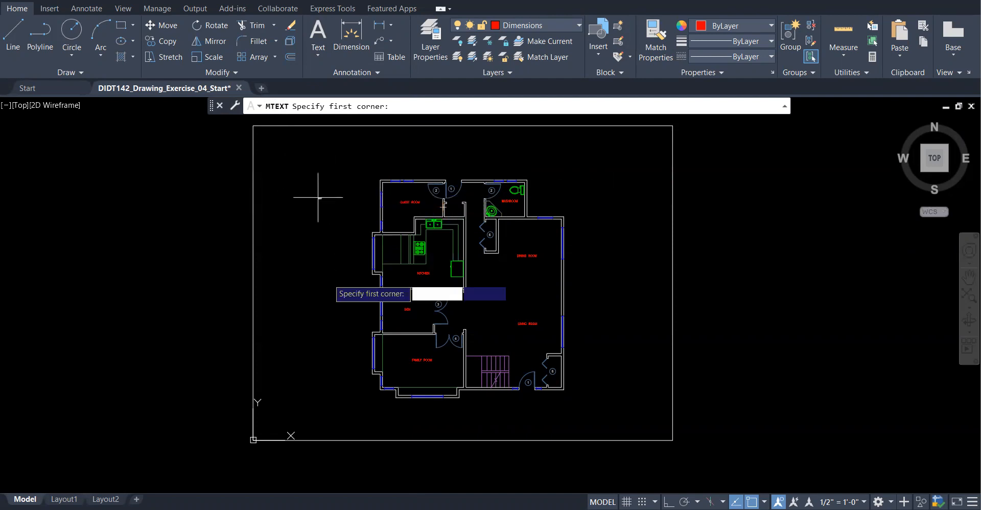
scroll(297, 262, "down", 1)
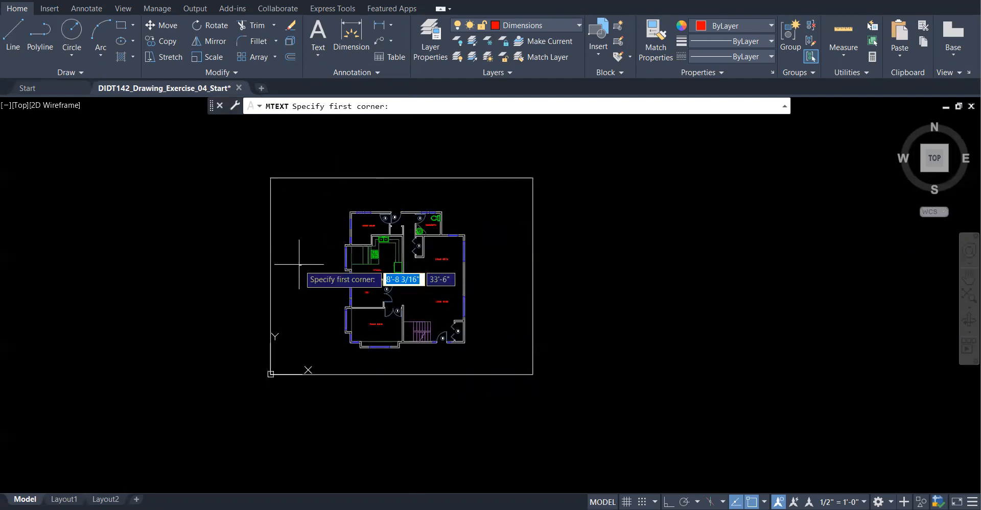
scroll(506, 217, "up", 4)
scroll(457, 350, "down", 2)
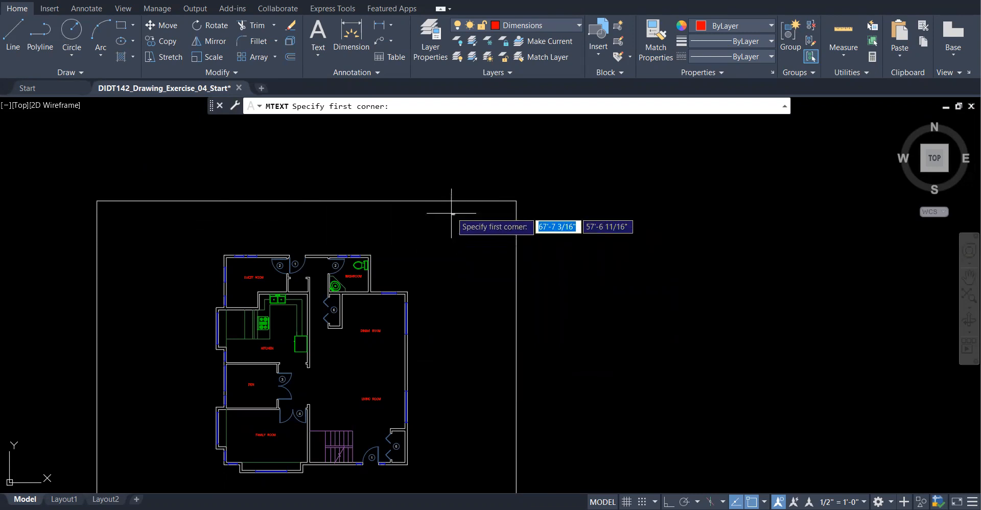
scroll(453, 219, "up", 5)
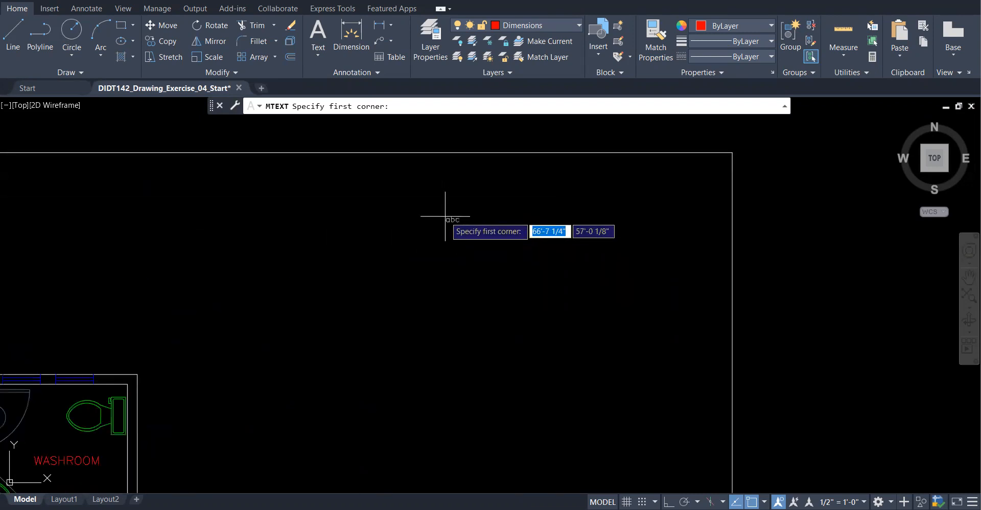
scroll(445, 205, "up", 2)
left_click(407, 166)
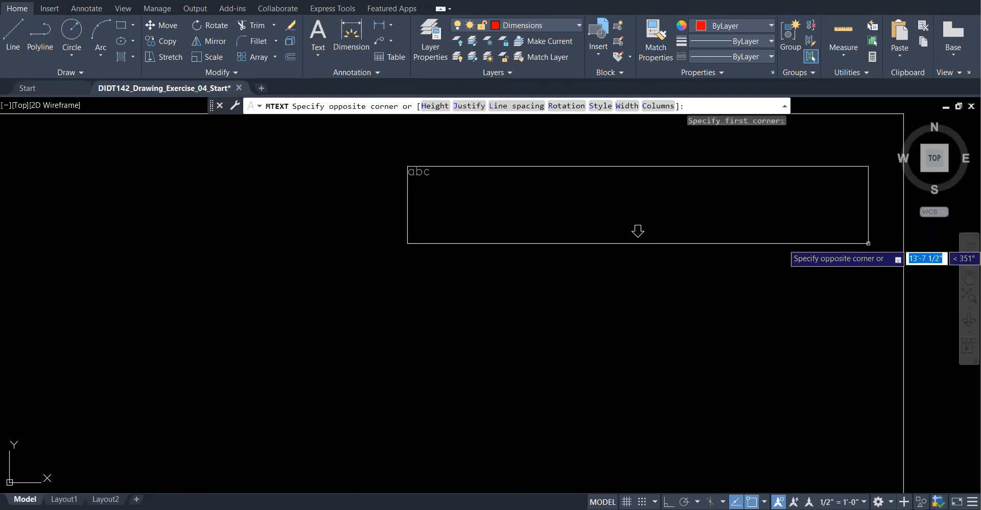
- Set the note box's opposite corner and format the text as a numbered list
left_click(639, 233)
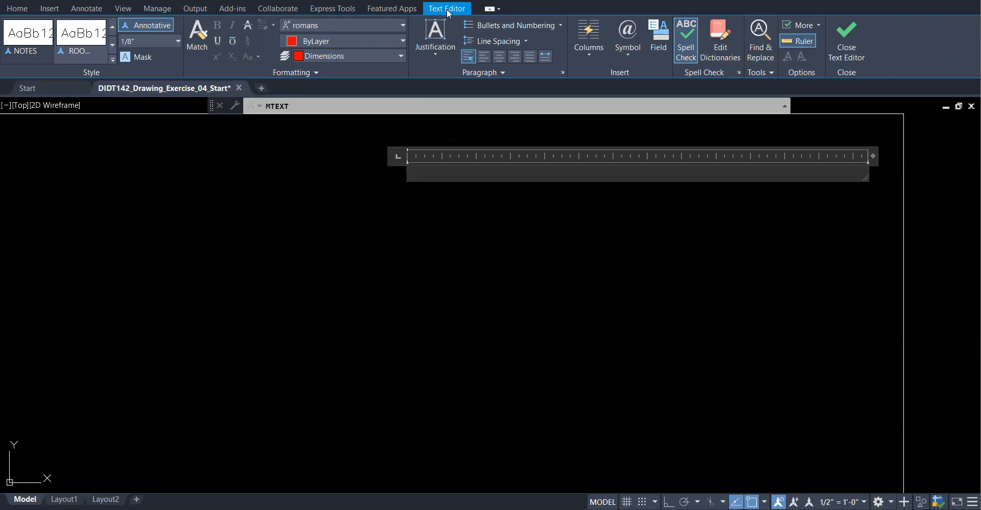
left_click(444, 54)
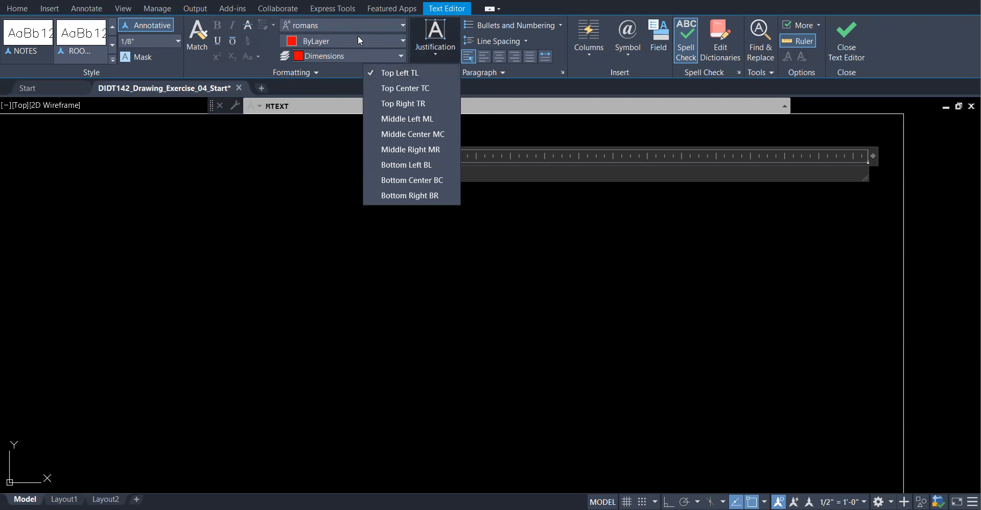
left_click(529, 41)
left_click(525, 40)
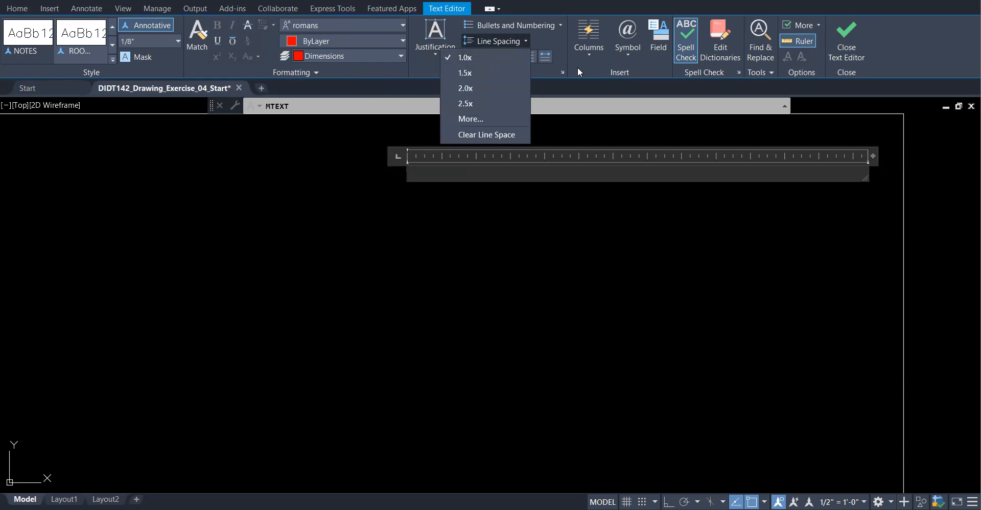
left_click(501, 26)
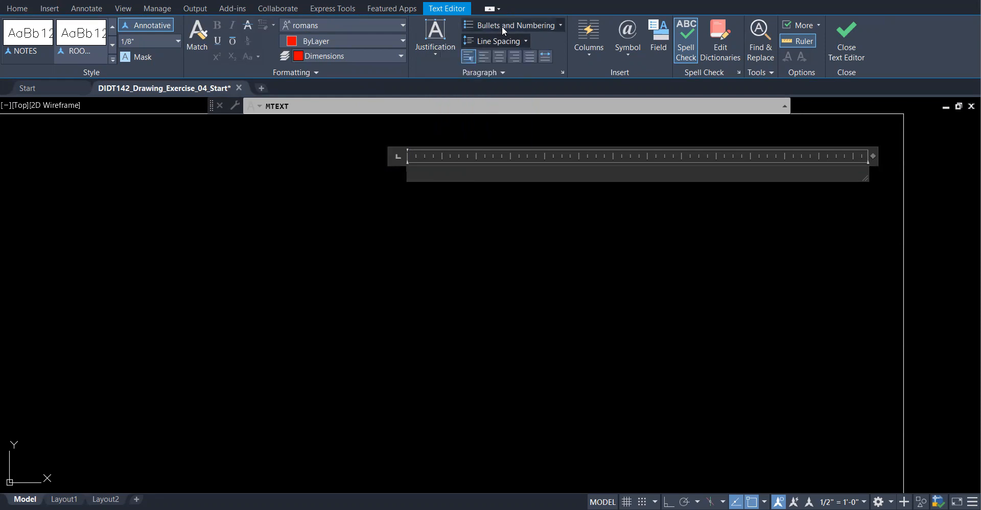
left_click(502, 26)
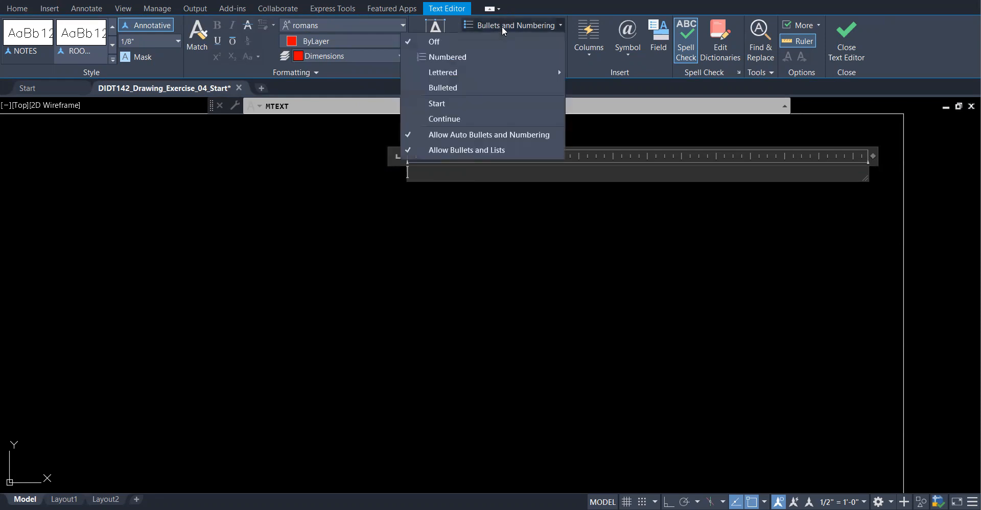
left_click(455, 57)
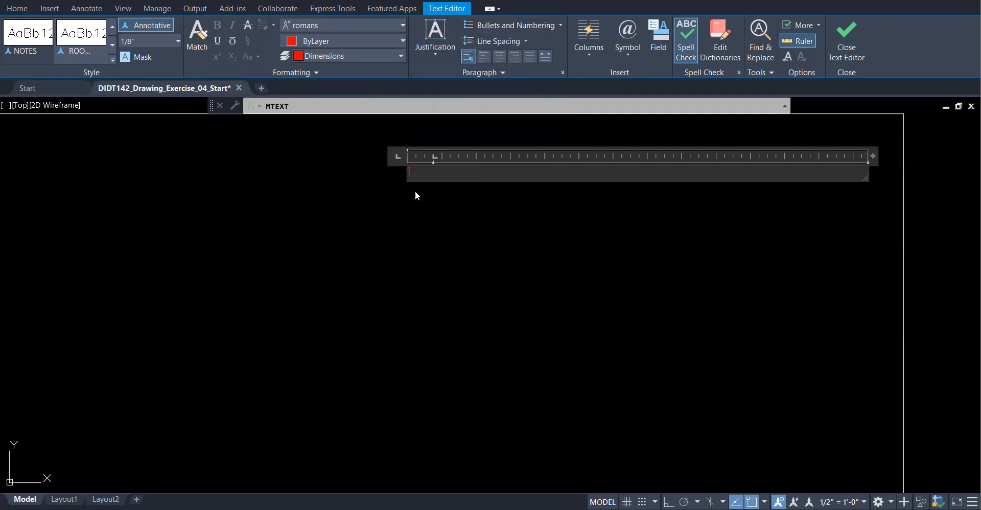
- Begin note 1: 'FIRST FLOOR AREA TO OUTSIDE FACE OF STUD WA…'
left_click(491, 24)
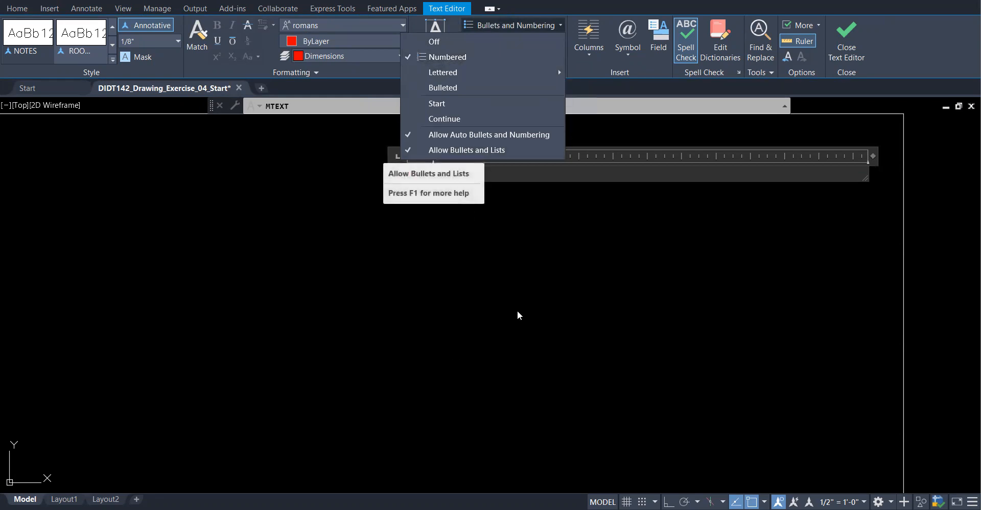
left_click(583, 62)
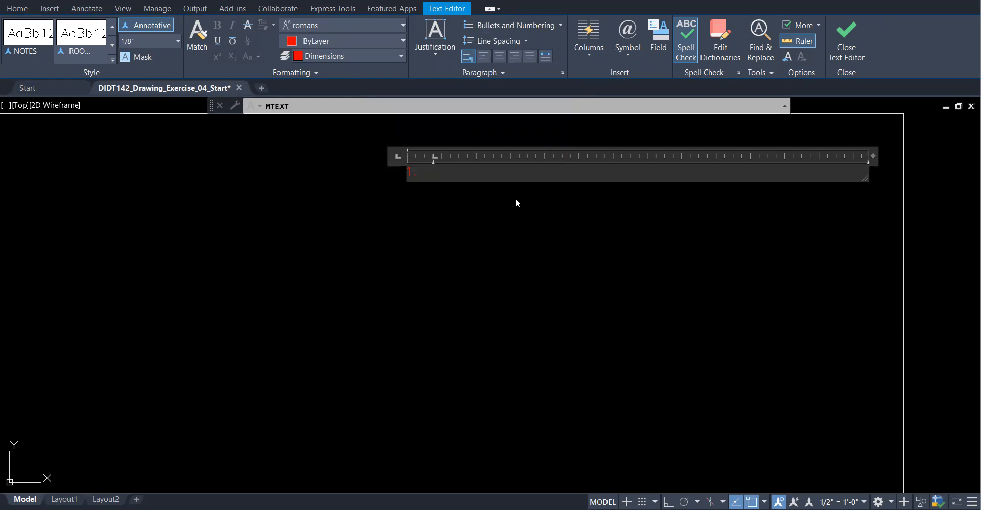
type("FIRST")
type(" F")
type("LOOR AREA")
type(" TO O")
type("UTSIDE")
type(" FACE")
type(" OF STU")
type("D WA")
- Finish note 1 with the floor area and type note 2 'DIMENSIONS ARE TO FACE OF STUD UNLESS OTHERWISE NOTED.'
type("LL: 11")
type("55")
type("Q.F")
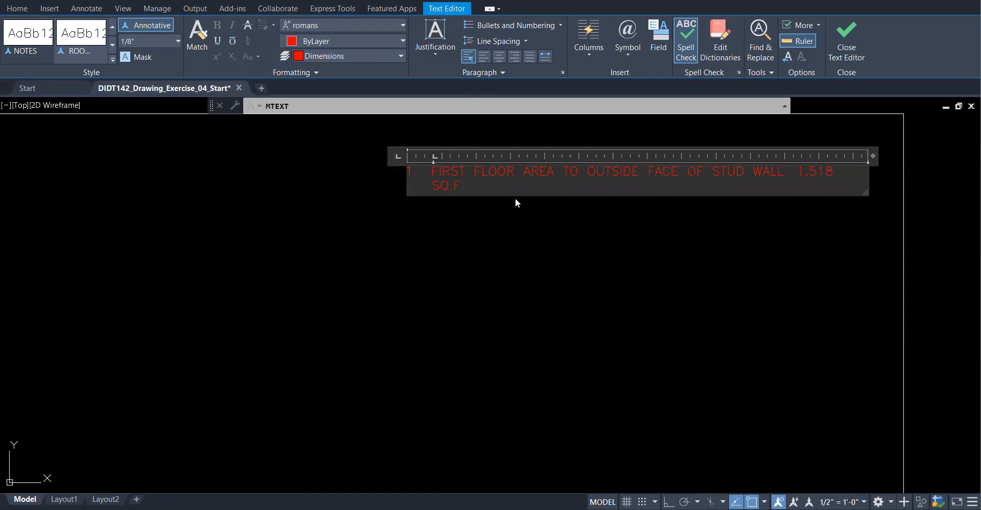
type(".")
key("Return")
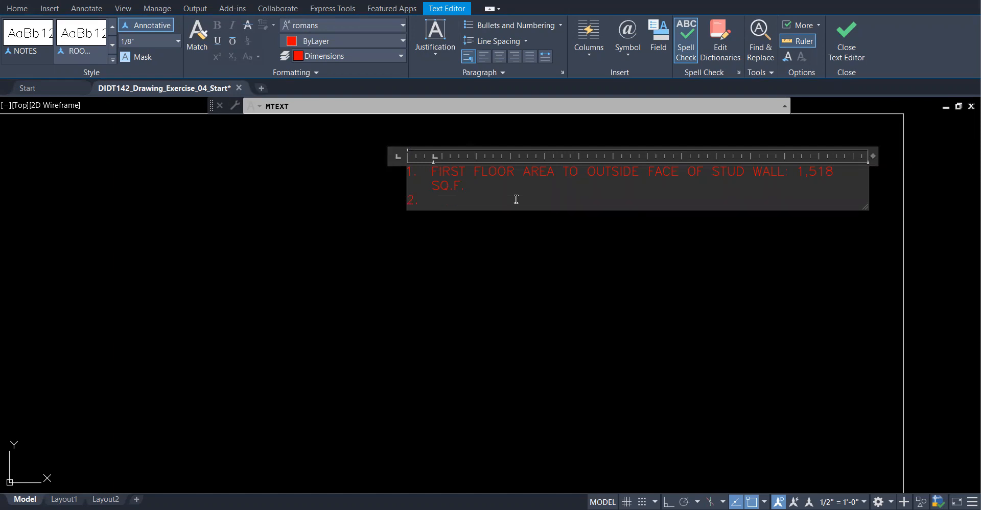
type("DIMENSIONS ARE TO FACE OF STUD UNLESS OTHERWISE NOTED")
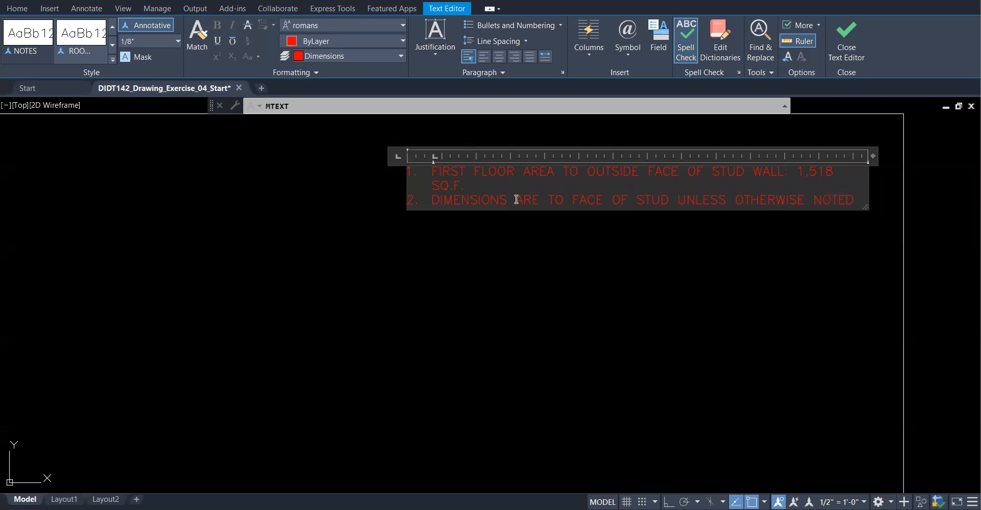
type(".")
key("Return")
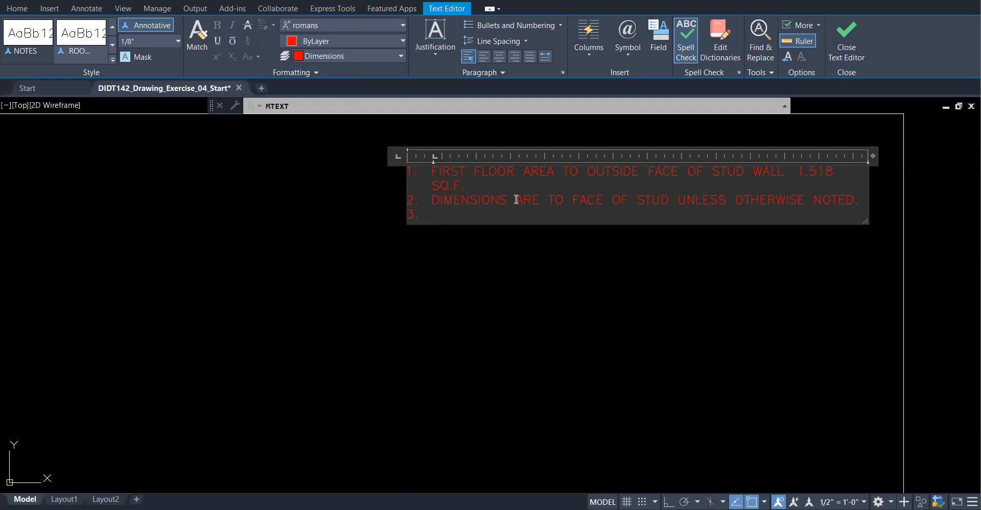
- Type note 3 'INTERIOR PARTITIONS FRAMED WITH 2*4 WOOD STUDS UNLESS OTHERWISE NOTED.', fix typos, and close the editor
type("INTERIOR")
type("PARTITIONSFRAMED")
key("BackSpace")
key("BackSpace")
key("BackSpace")
key("BackSpace")
key("BackSpace")
key("BackSpace")
left_click(617, 217)
type("FRAMED WITH 2")
type("*4 WOOD STUDS UNLESS OTHERWISE")
key("BackSpace")
key("BackSpace")
key("BackSpace")
key("BackSpace")
key("BackSpace")
key("BackSpace")
key("BackSpace")
key("BackSpace")
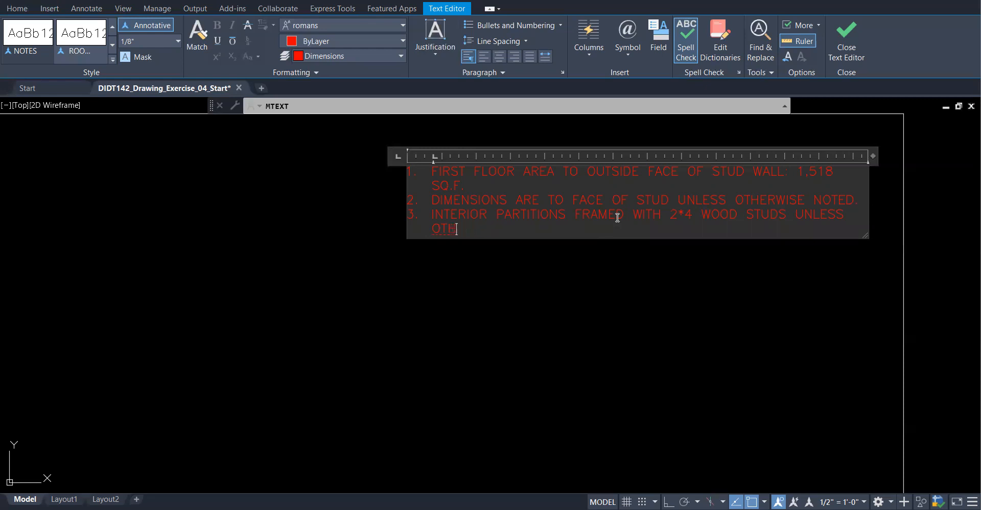
type("THERWISE NOTED.")
left_click(848, 32)
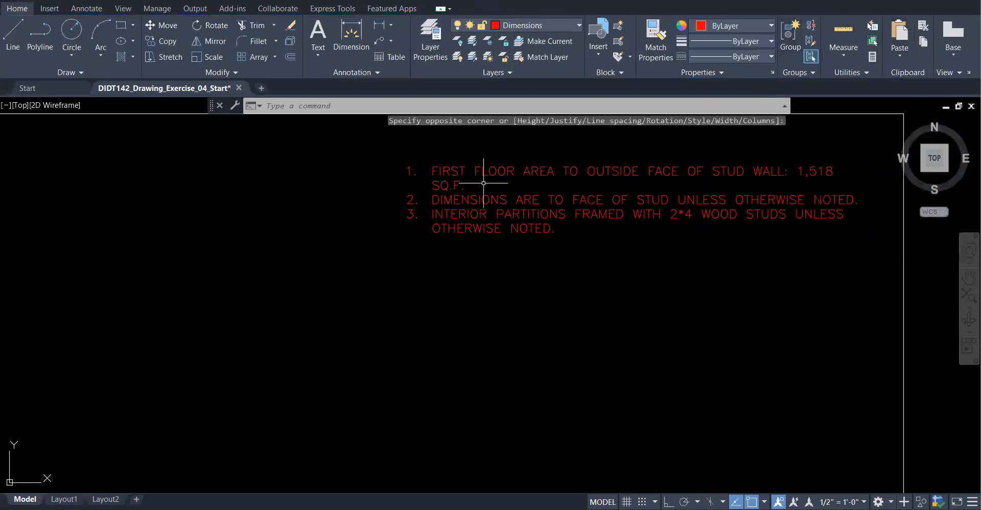
scroll(569, 247, "down", 3)
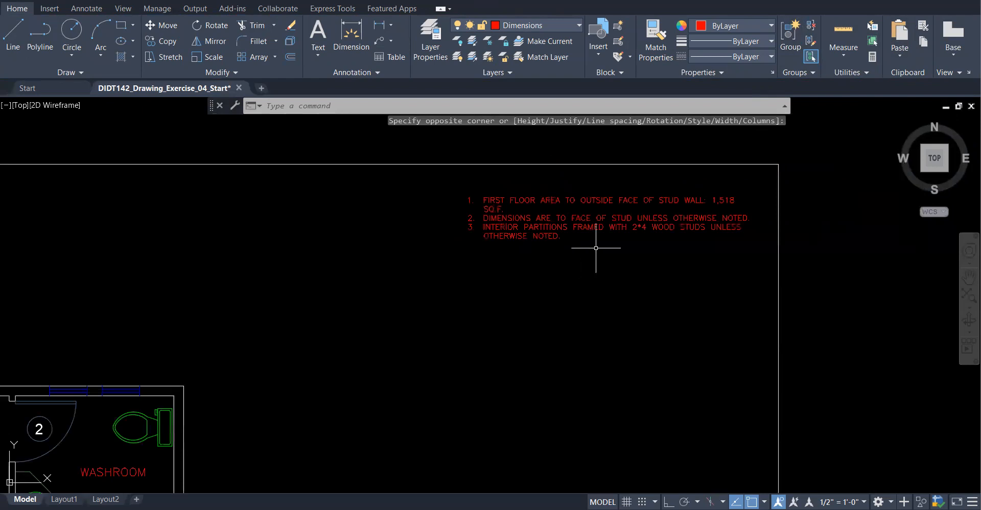
scroll(595, 247, "down", 2)
scroll(608, 265, "down", 3)
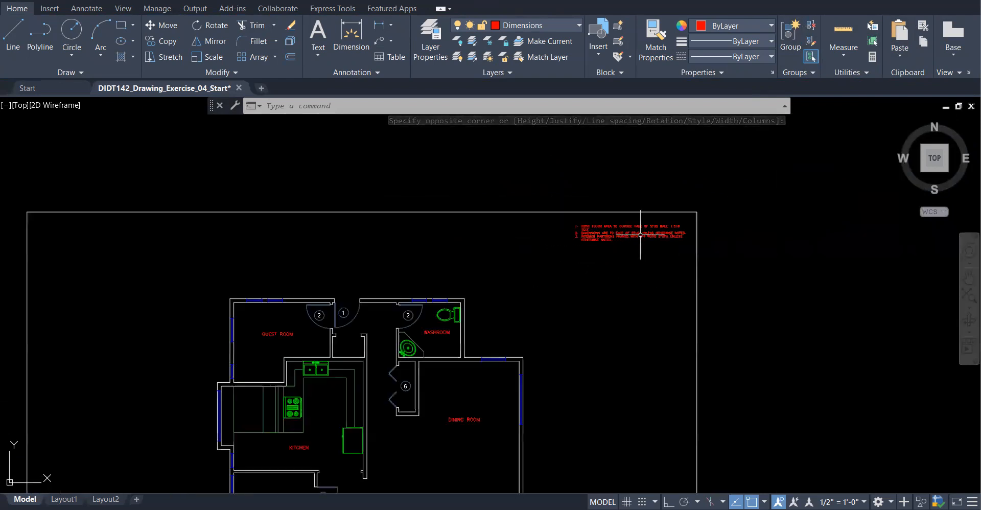
scroll(638, 248, "up", 5)
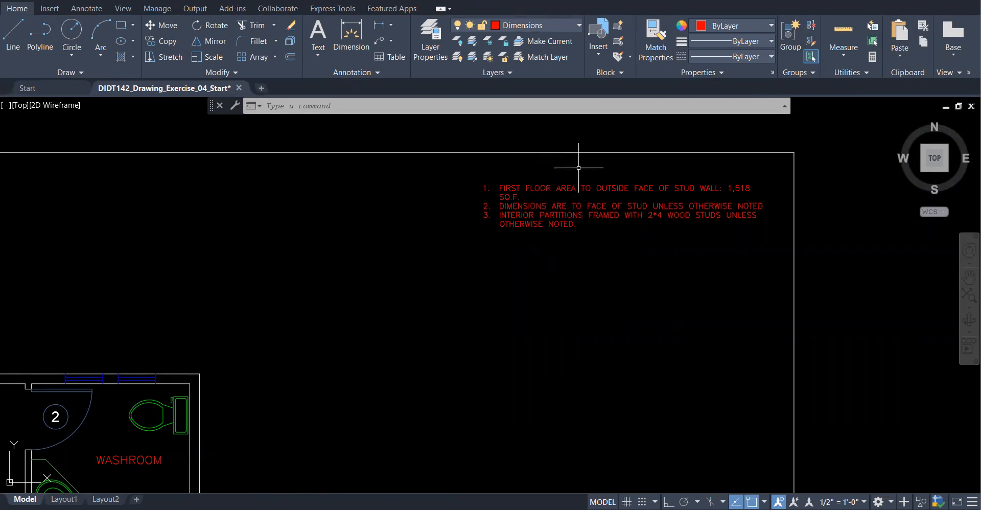
- Confirm the G-ANNO-NOTE layer name, set G-ANNO-NOTE as the current layer, and close Layer Properties Manager
left_click(572, 28)
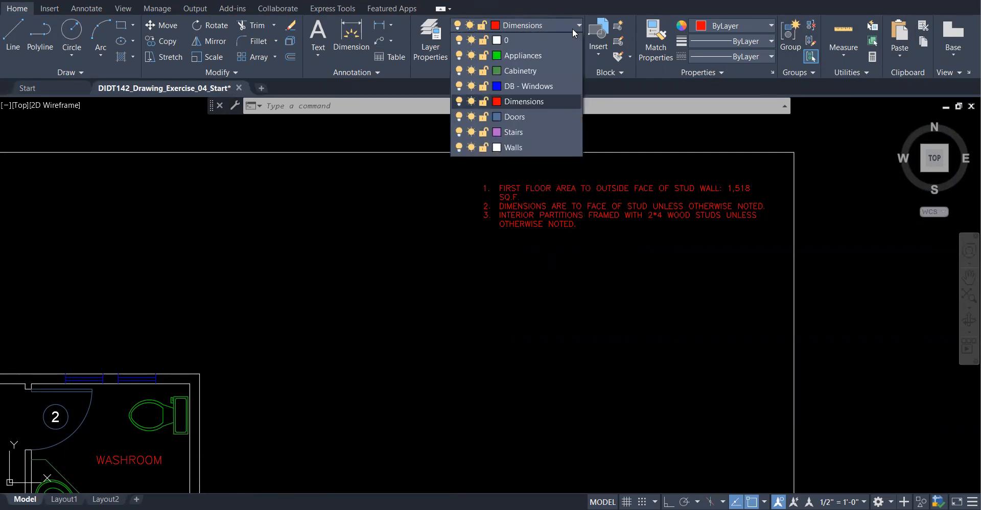
left_click(606, 241)
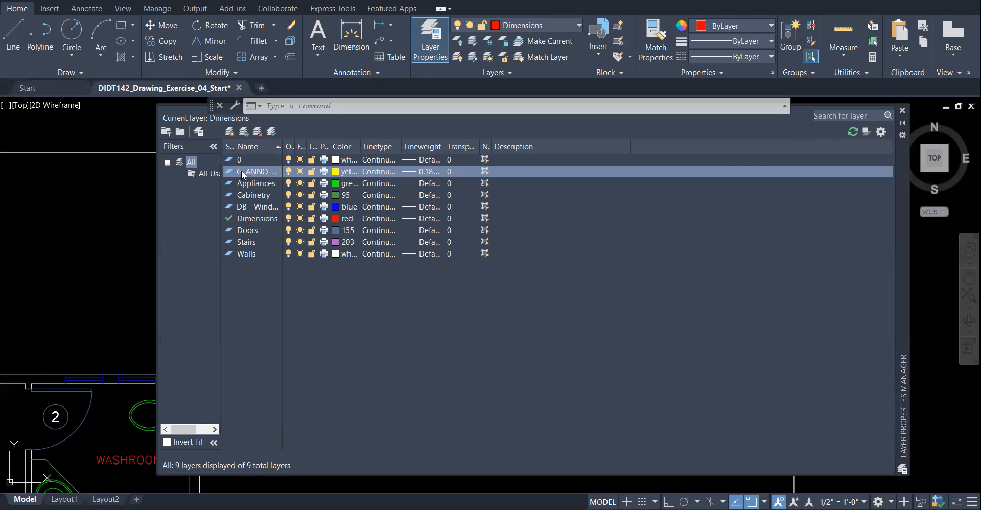
left_click(282, 175)
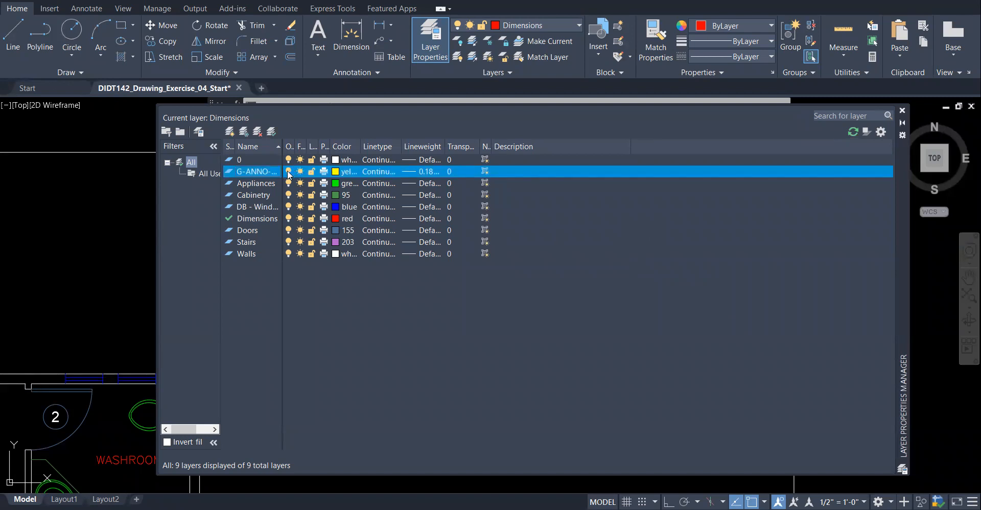
left_click(256, 176)
left_click(281, 342)
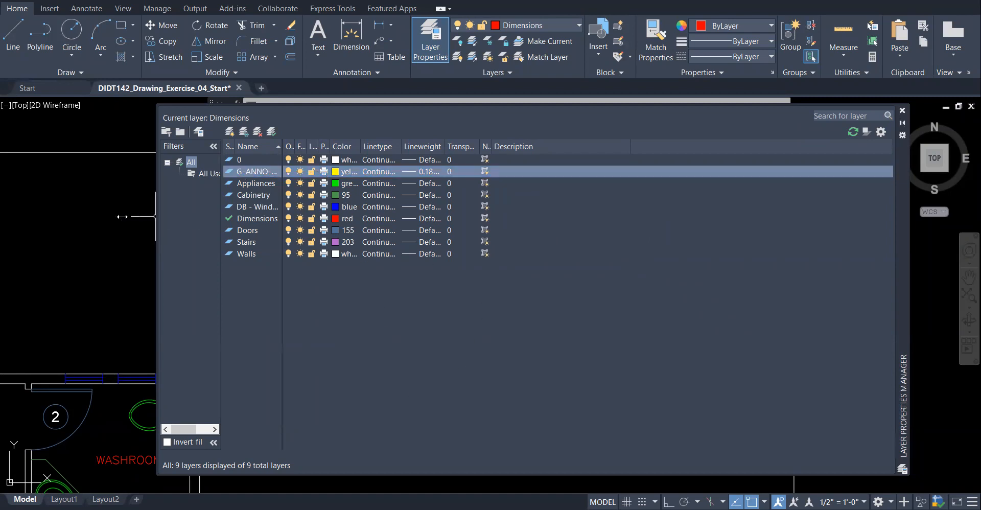
left_click_drag(122, 217, 21, 217)
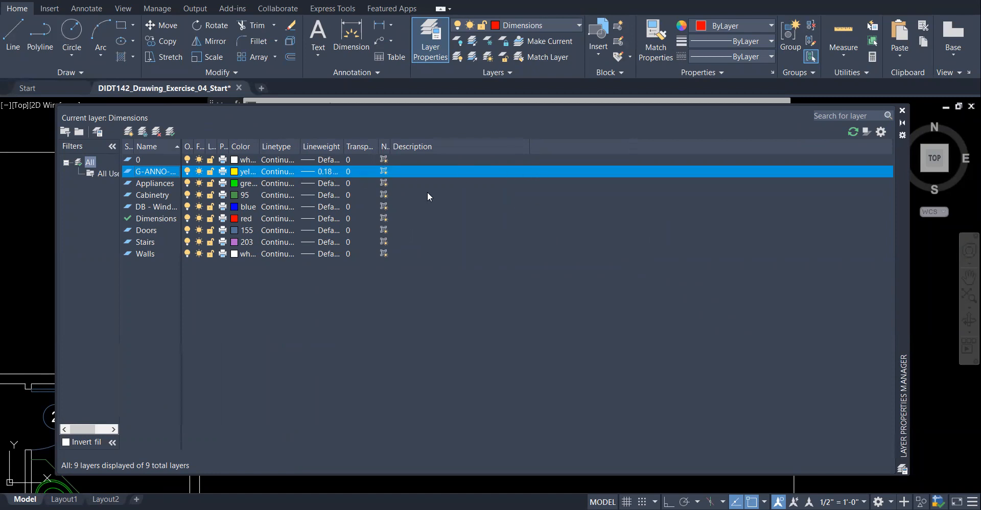
left_click(171, 132)
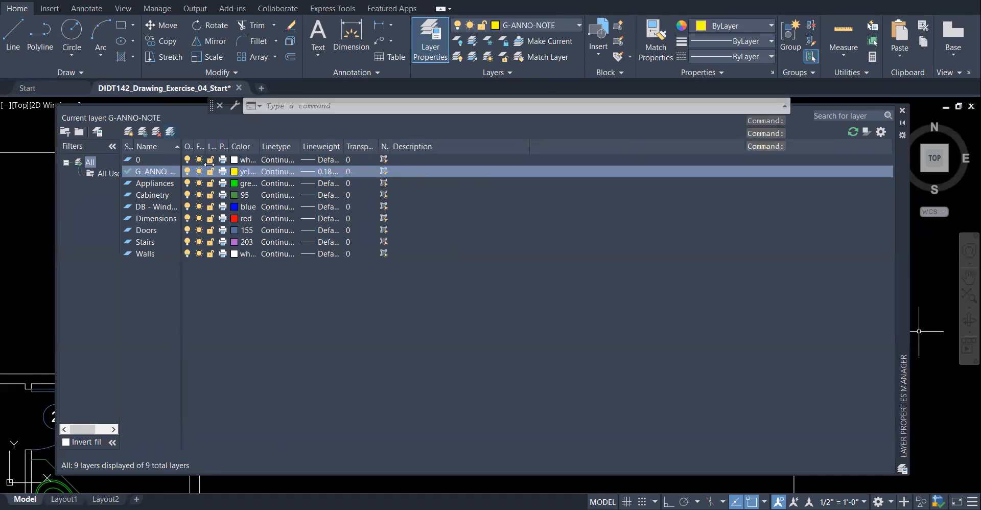
left_click(902, 110)
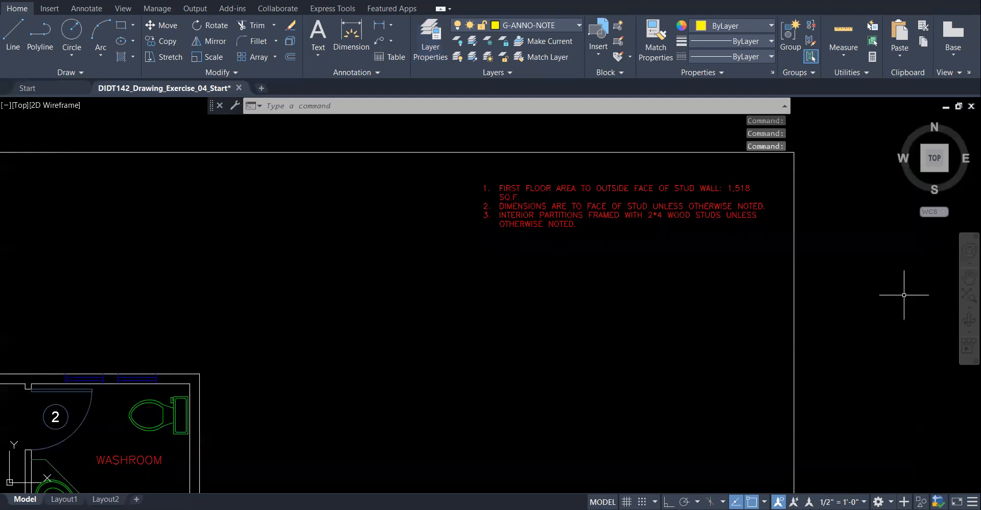
- Put the general notes MText on the G-ANNO-NOTE layer, deselect it, and zoom out
left_click(663, 210)
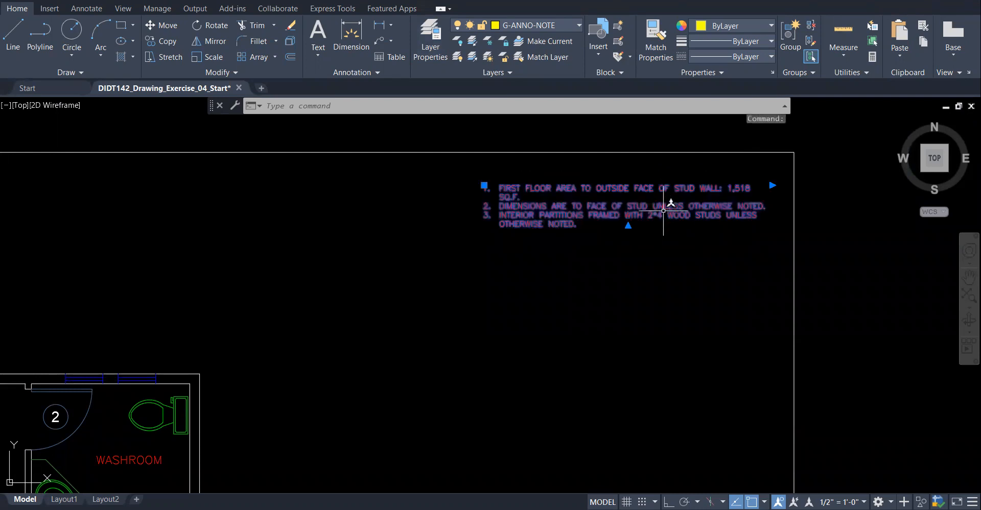
left_click(579, 24)
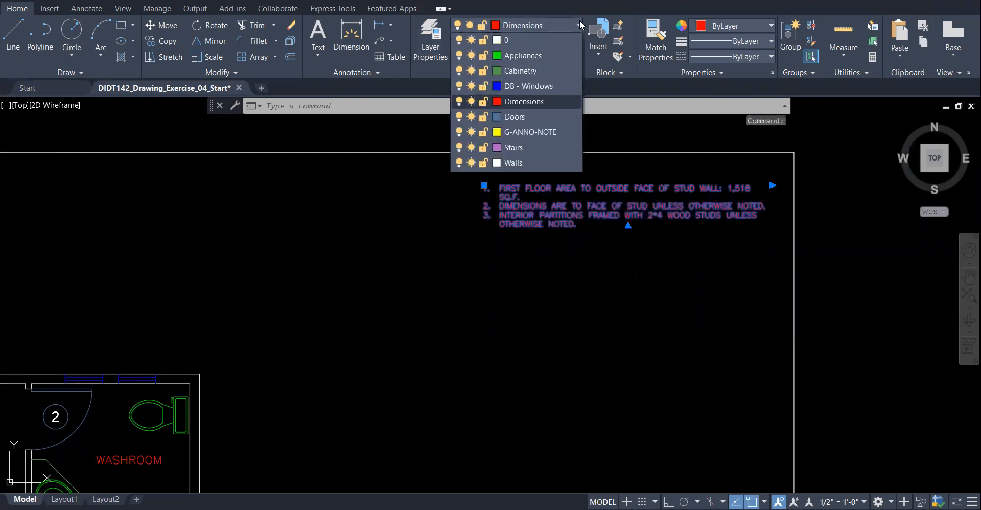
left_click(540, 131)
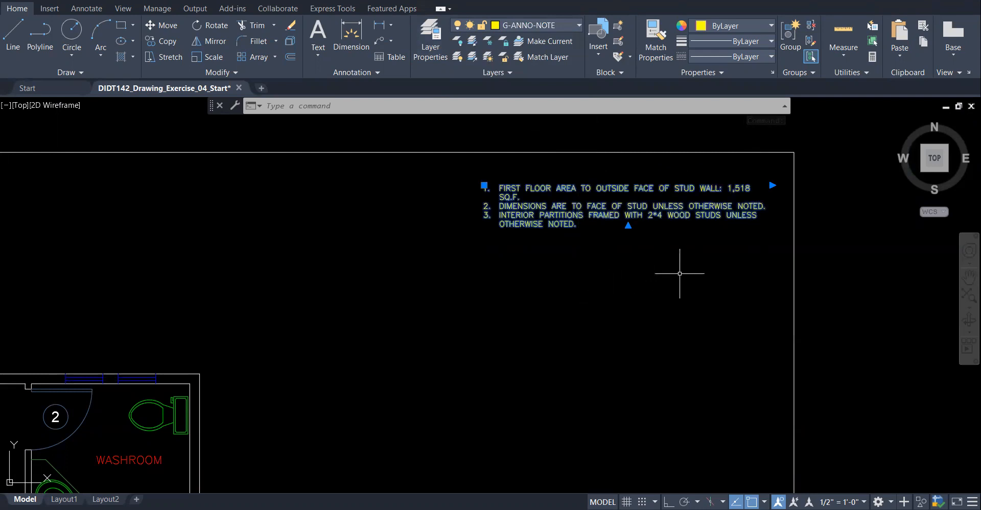
key("Escape")
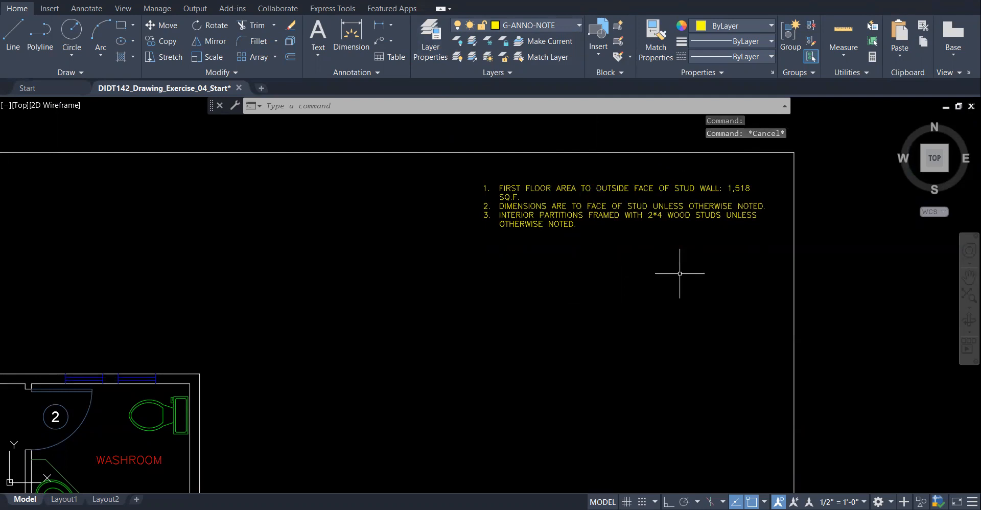
scroll(720, 286, "down", 1)
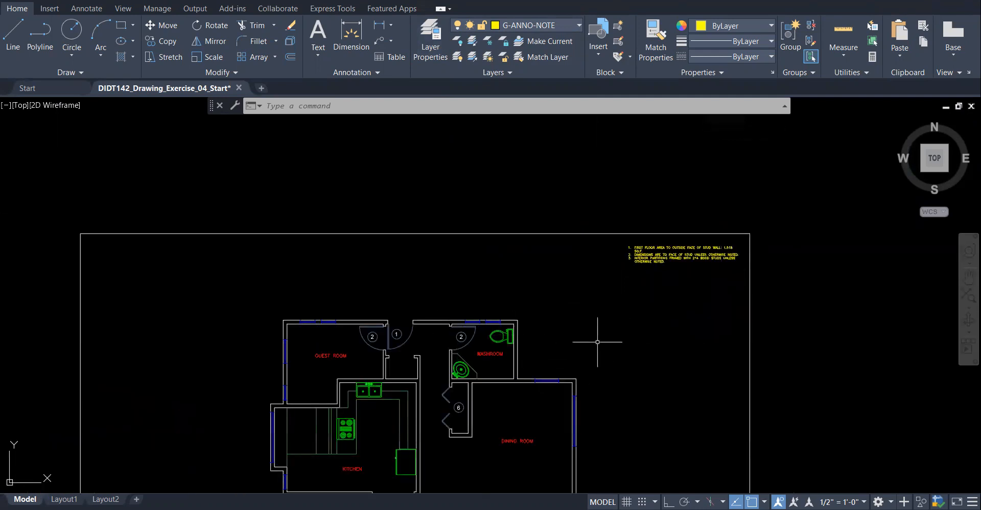
scroll(593, 290, "down", 2)
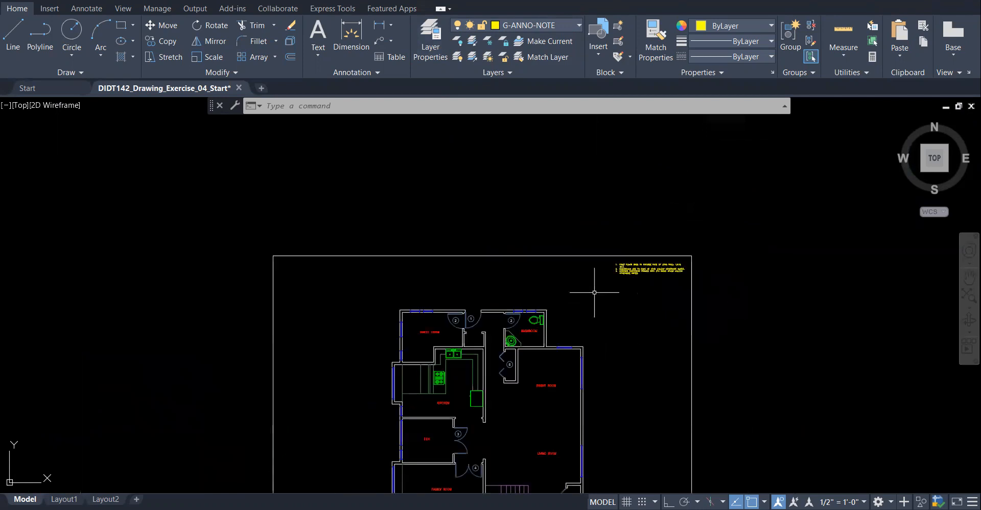
- Choose Standard in the Annotation panel's dimension style dropdown, then open Manage Dimension Styles
left_click(316, 56)
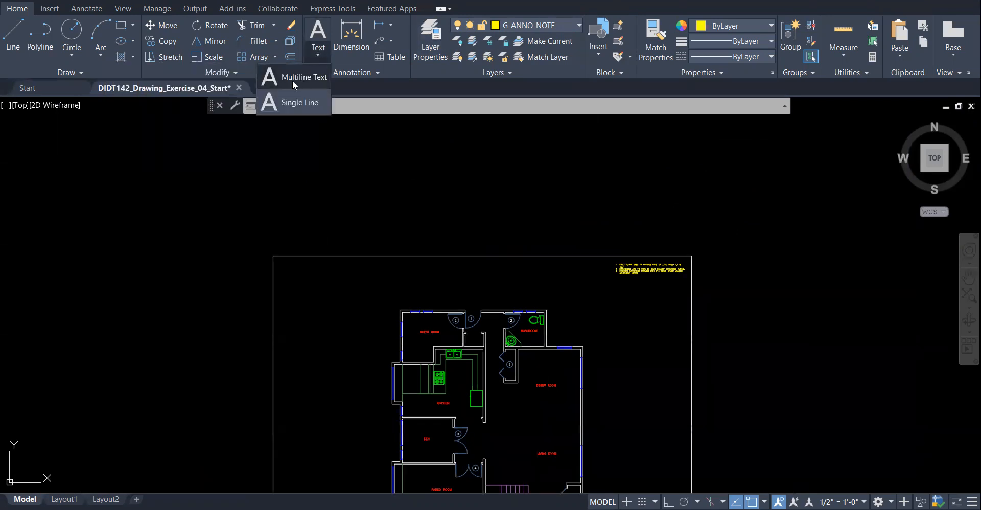
left_click(403, 69)
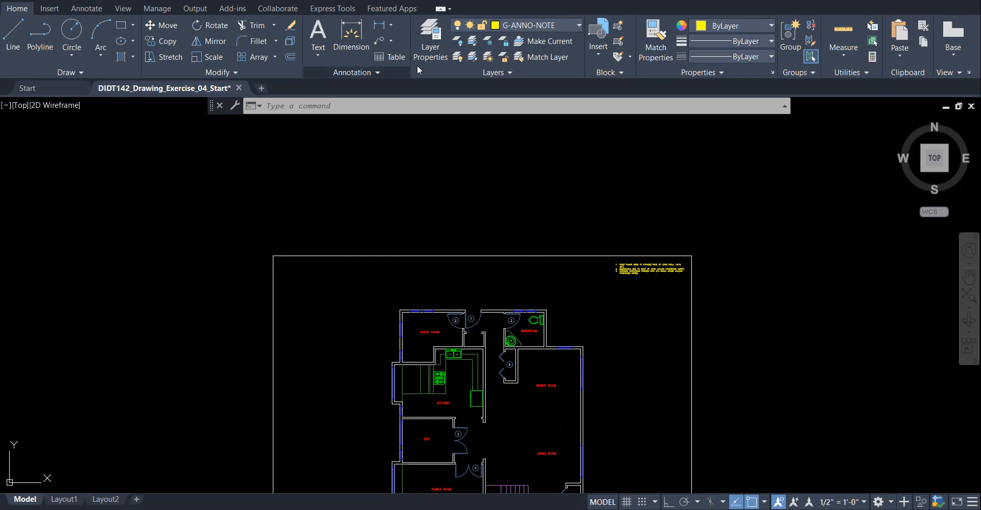
left_click(389, 72)
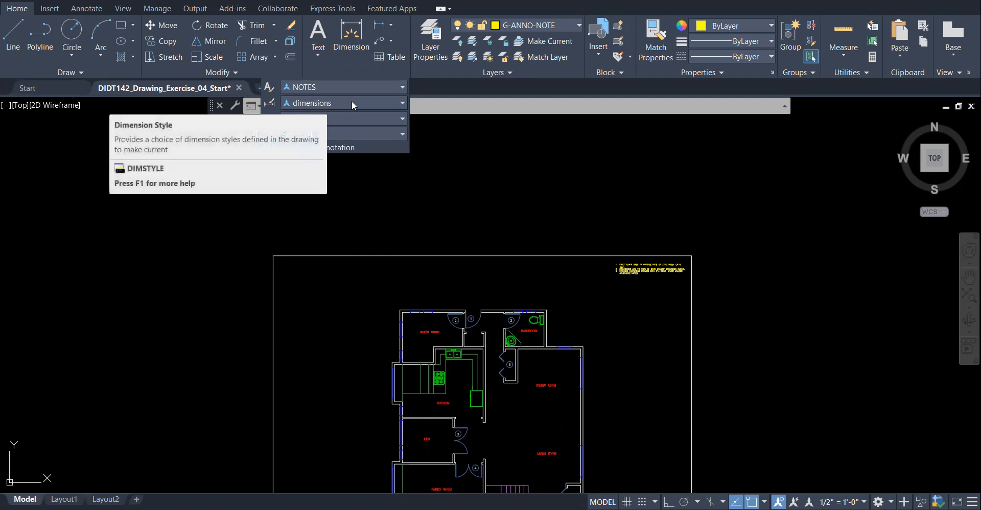
left_click(402, 103)
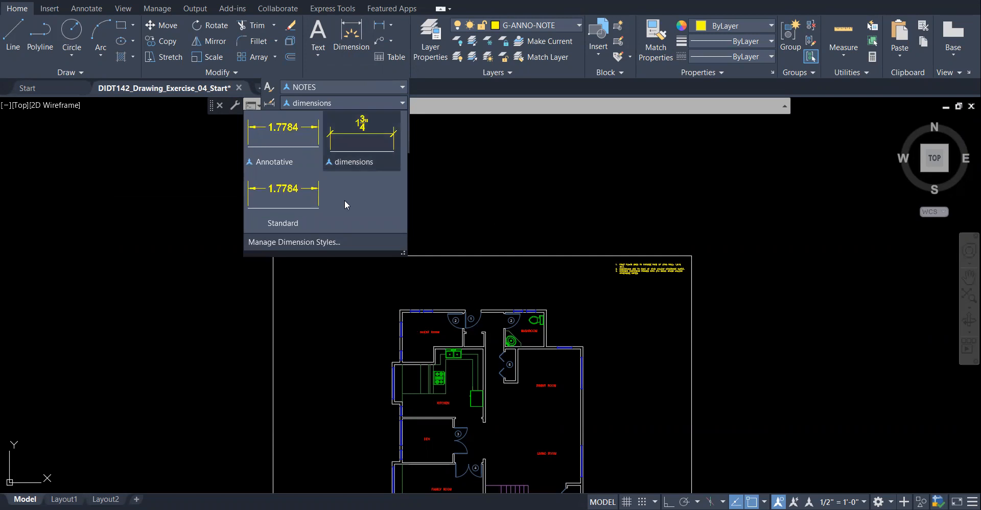
left_click(293, 204)
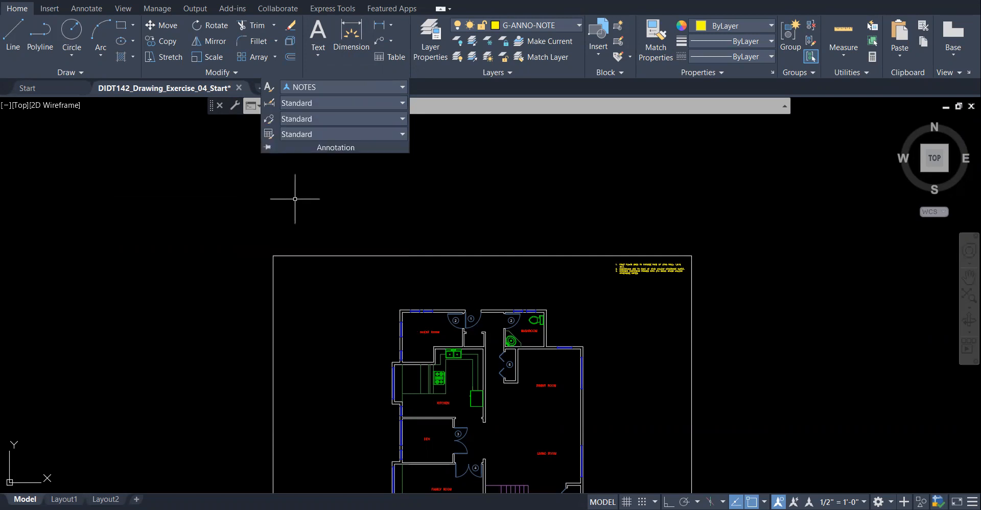
left_click(318, 103)
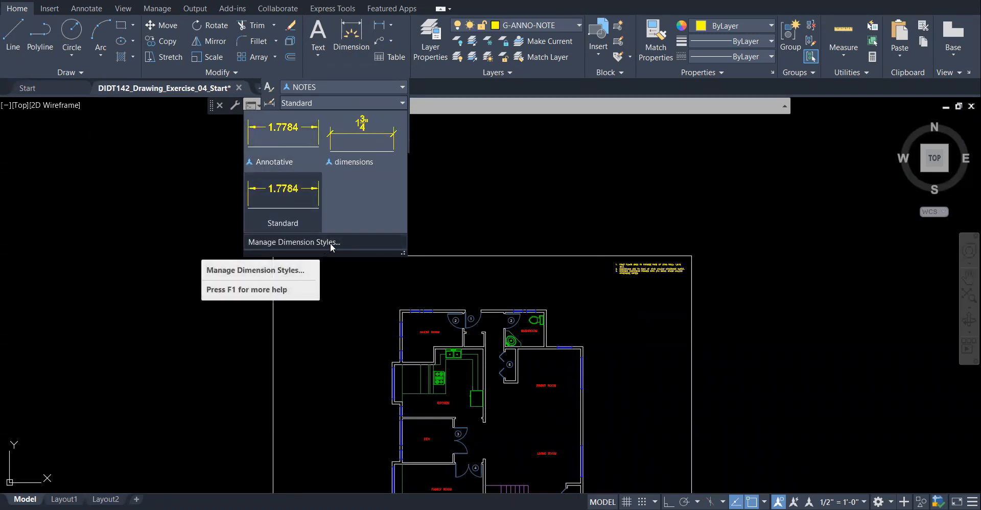
left_click(366, 251)
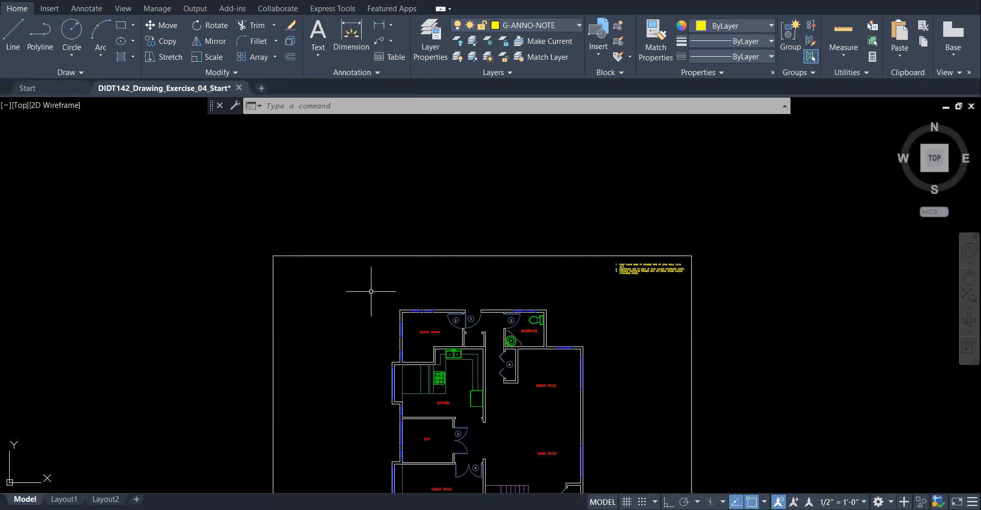
left_click(371, 72)
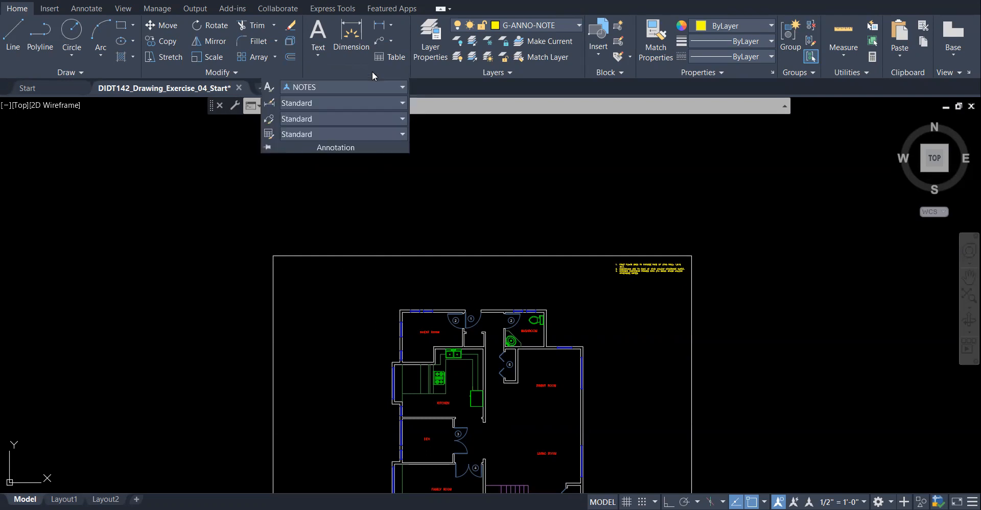
left_click(352, 103)
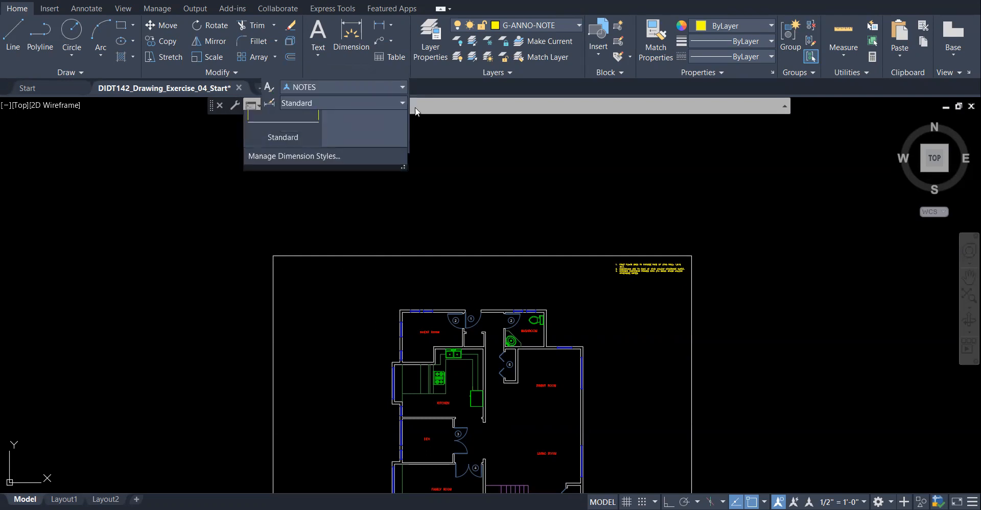
left_click(317, 241)
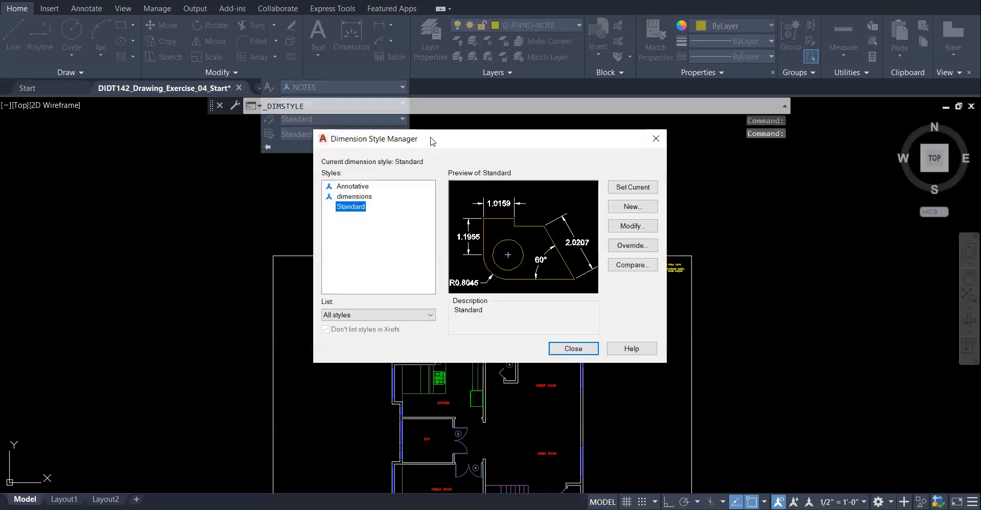
- Create a new Standard-based dimension style named DIMENSIONS001, since DIMENSIONS already exists
left_click_drag(377, 142, 321, 141)
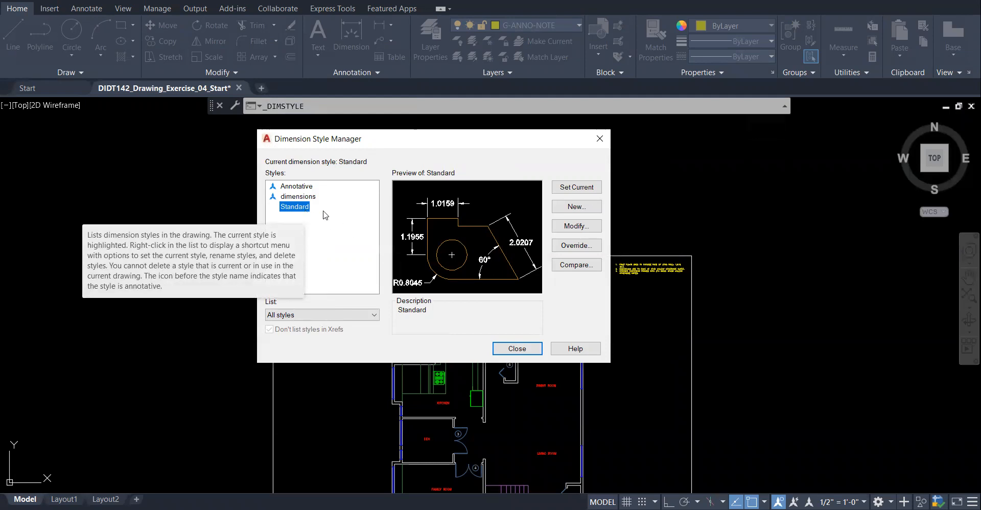
left_click(576, 206)
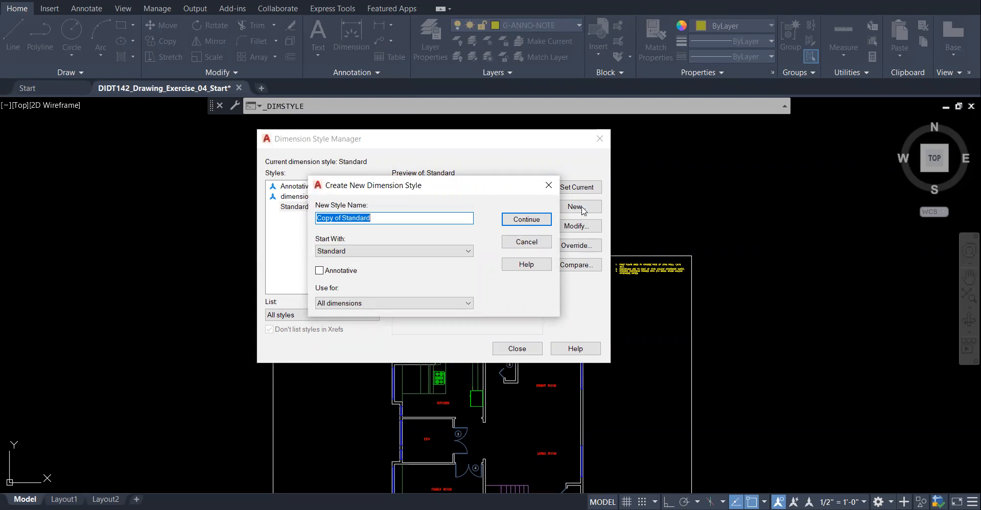
type("DIMENSIONS")
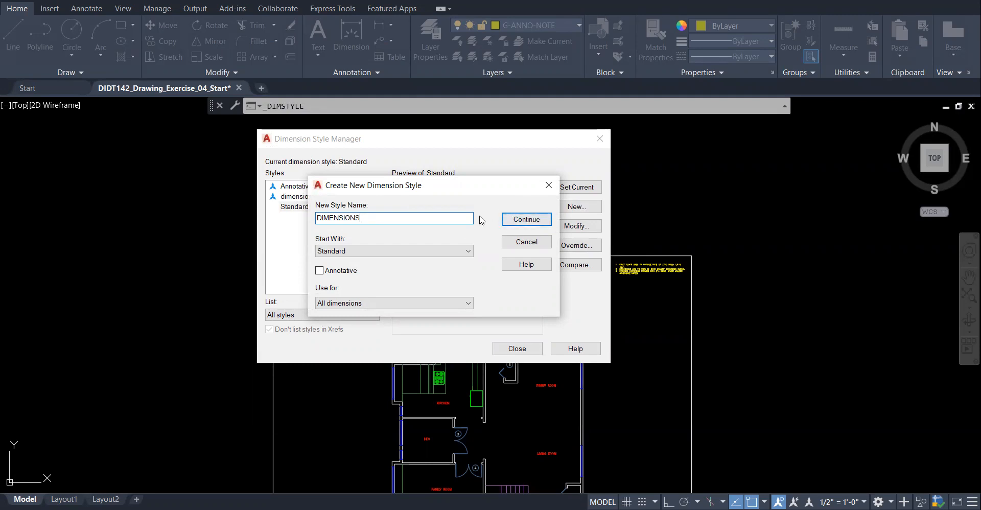
left_click(530, 221)
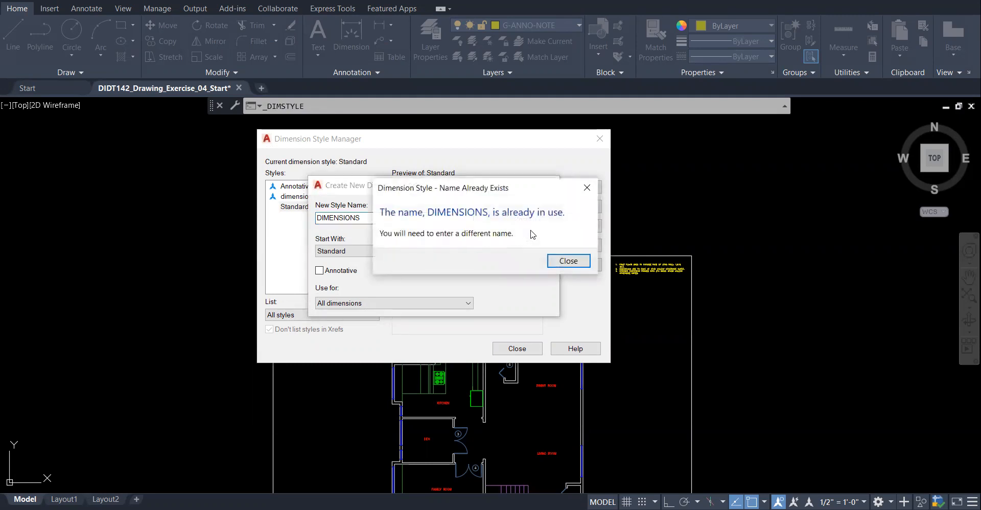
left_click(588, 189)
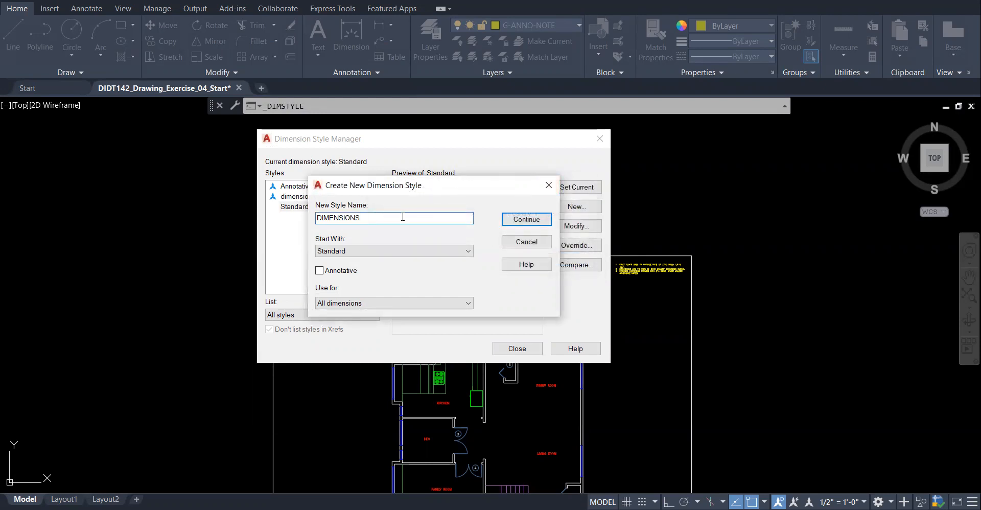
type("001")
left_click(526, 219)
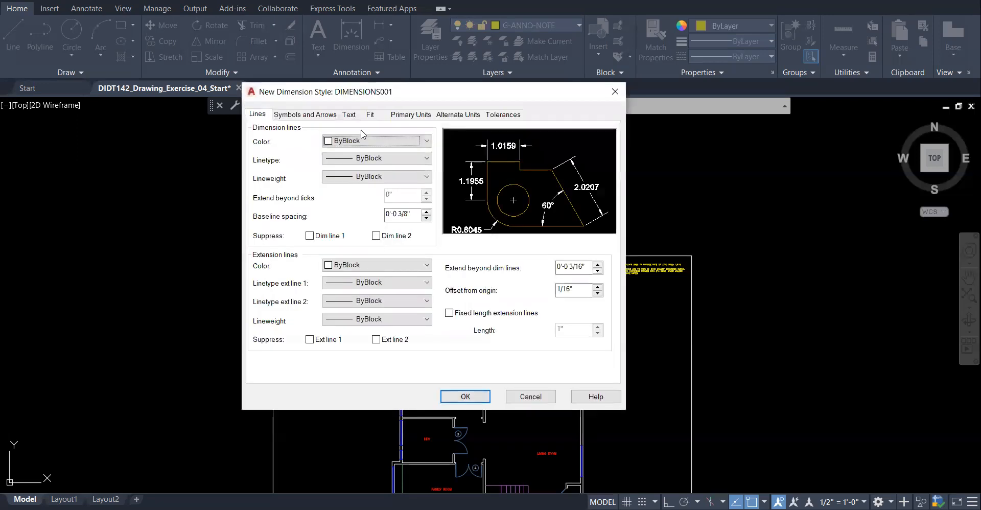
- Show the Symbols and Arrows tab of the new DIMENSIONS001 style
left_click_drag(368, 93, 337, 110)
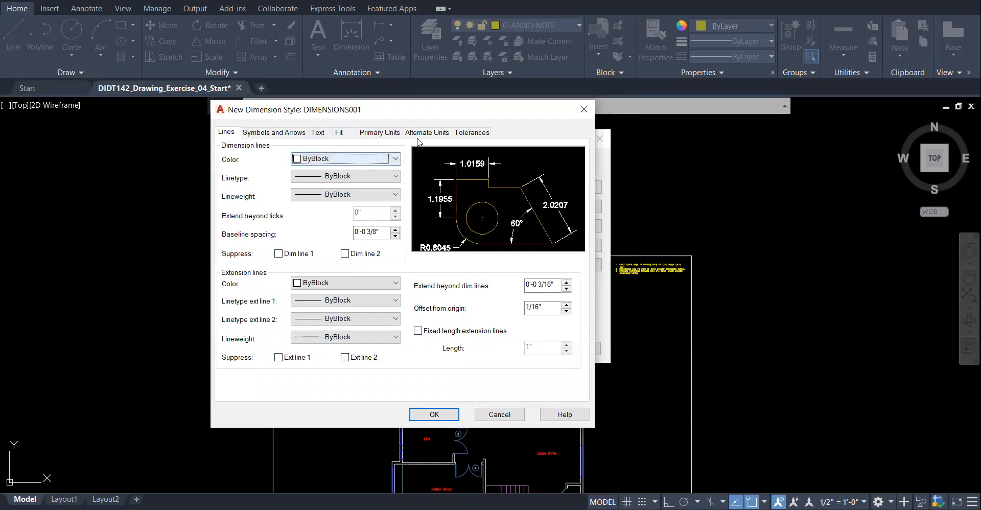
left_click(275, 132)
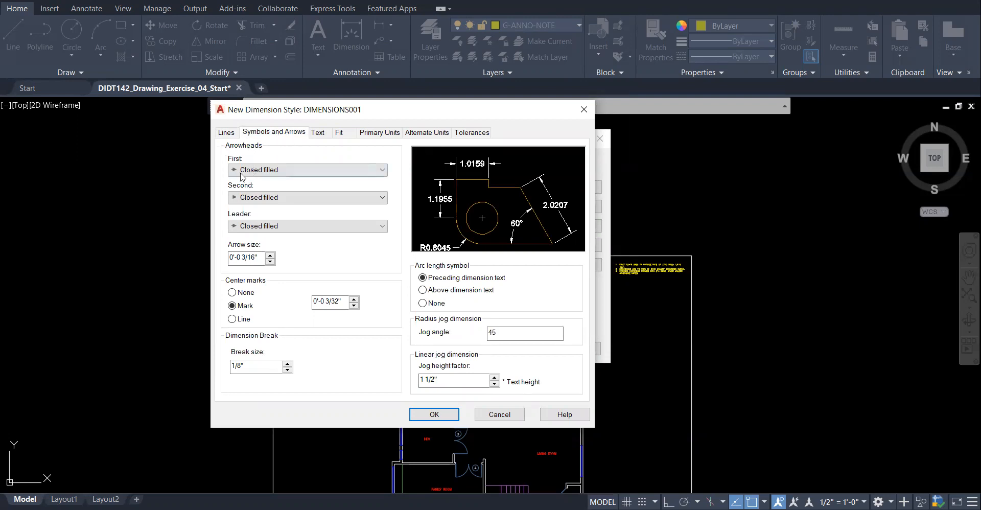
- Set DIMENSIONS001 arrowheads to Architectural tick and bring up its Text settings
left_click(274, 171)
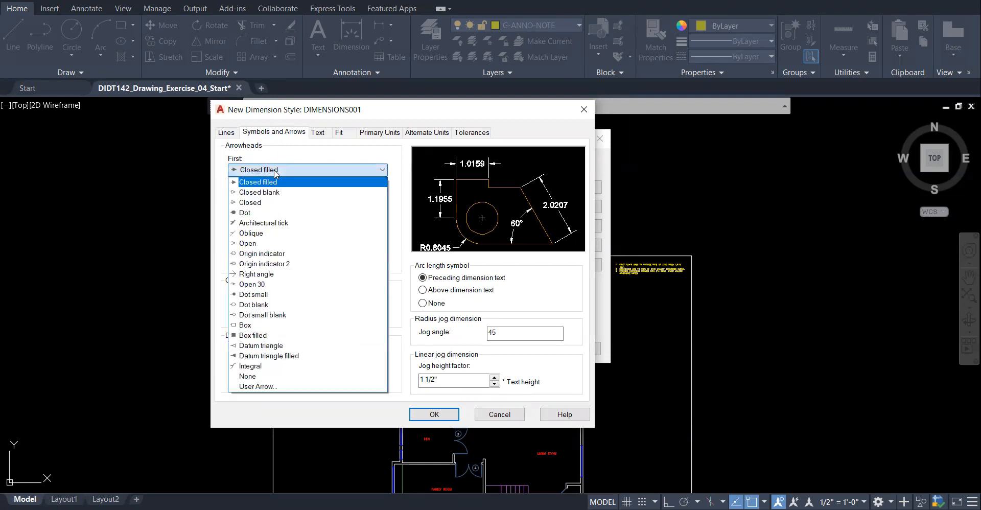
left_click(274, 223)
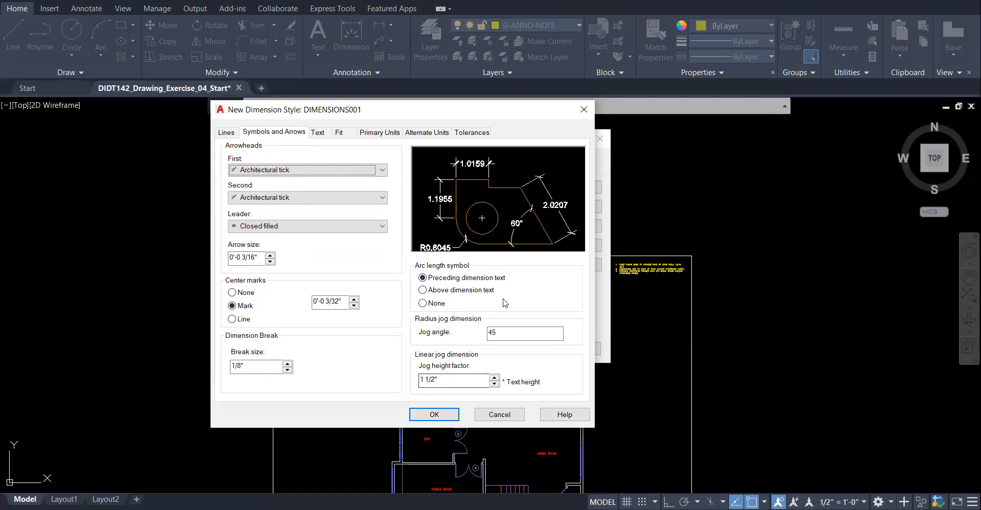
left_click(318, 133)
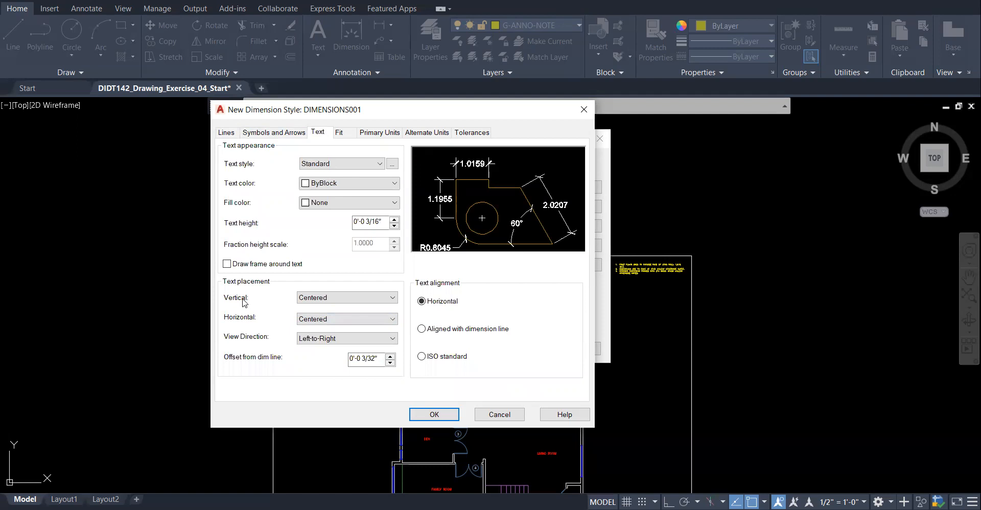
- Set the dimension text Vertical placement to Above and alignment to Aligned with dimension line
left_click(313, 299)
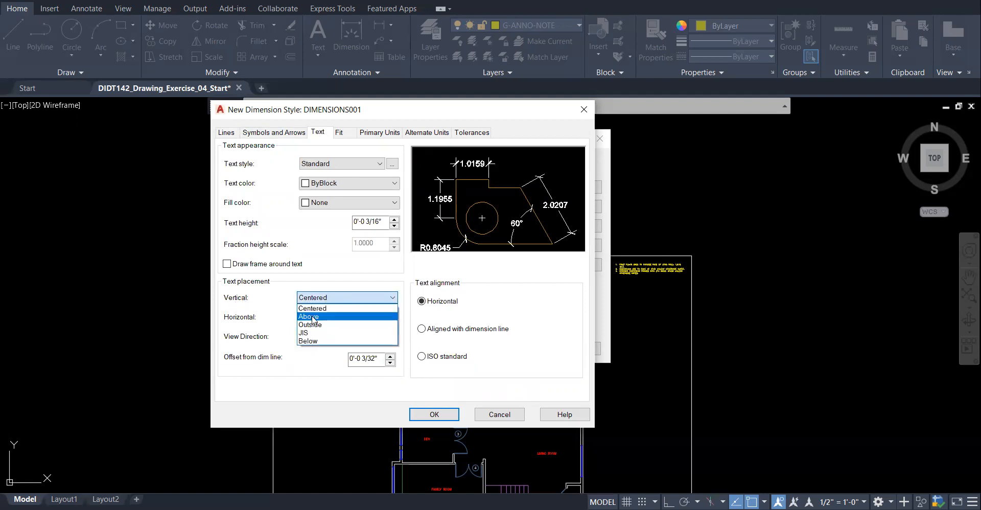
left_click(311, 317)
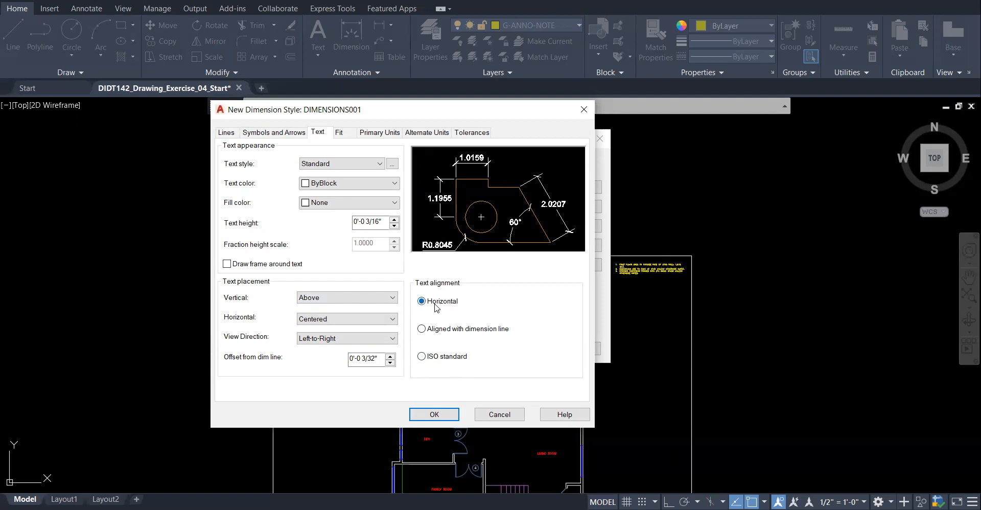
left_click(422, 328)
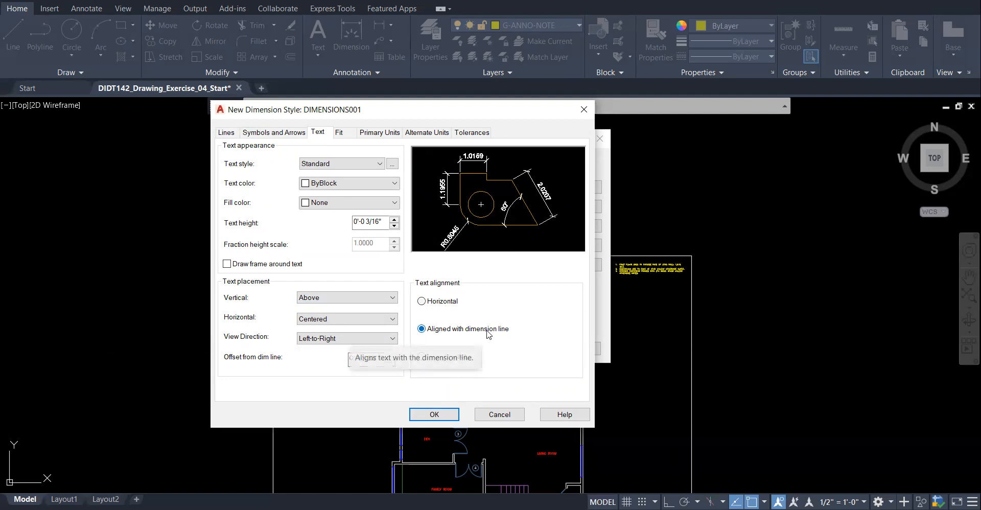
left_click(381, 134)
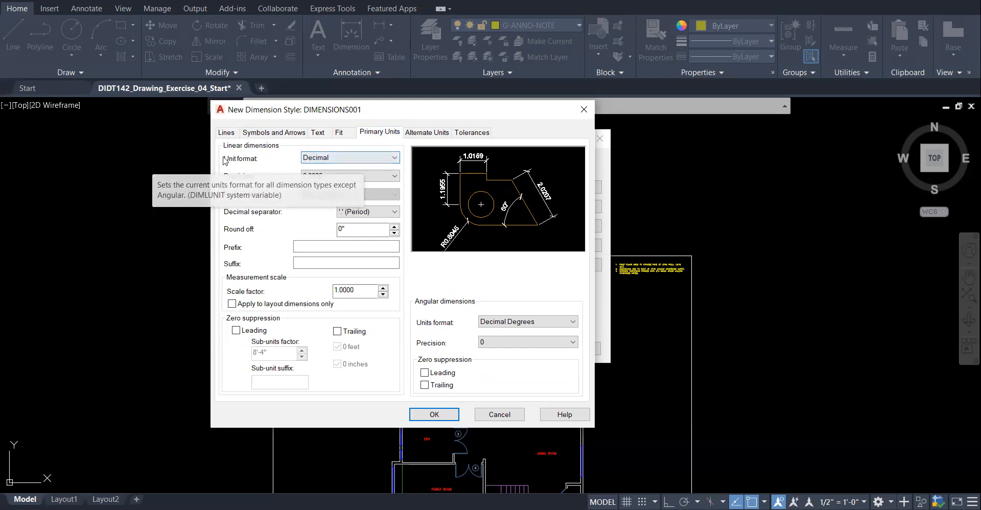
- Set DIMENSIONS001 primary units to Architectural format with 1/8" precision
left_click(343, 161)
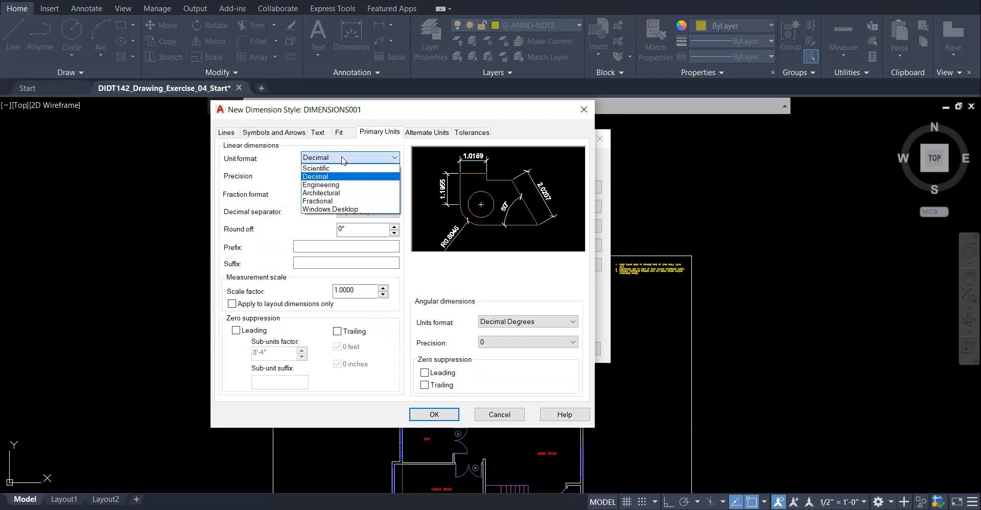
left_click(339, 193)
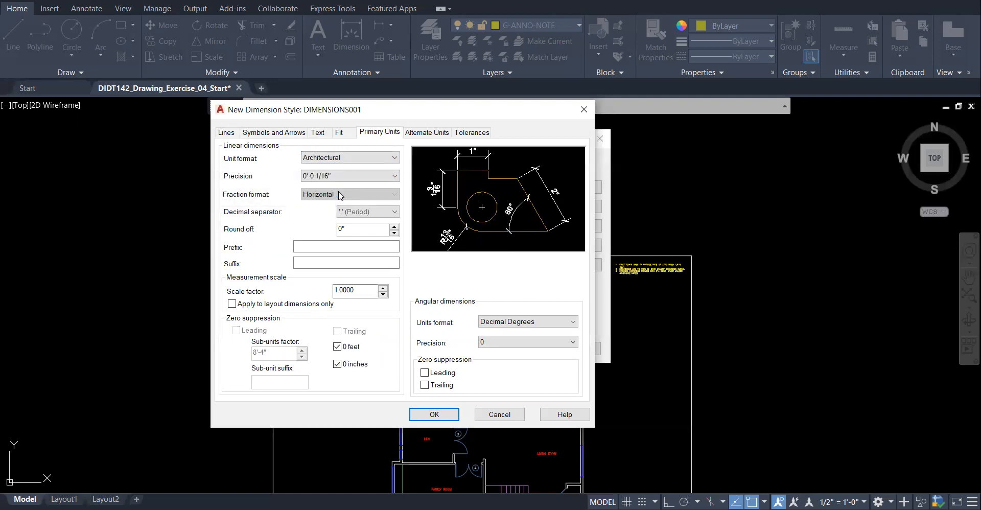
left_click(343, 177)
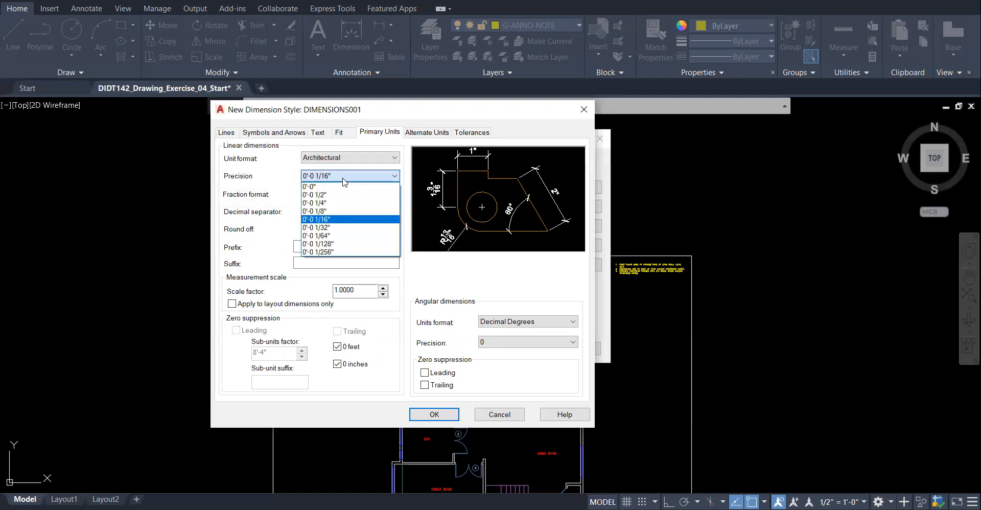
left_click(333, 211)
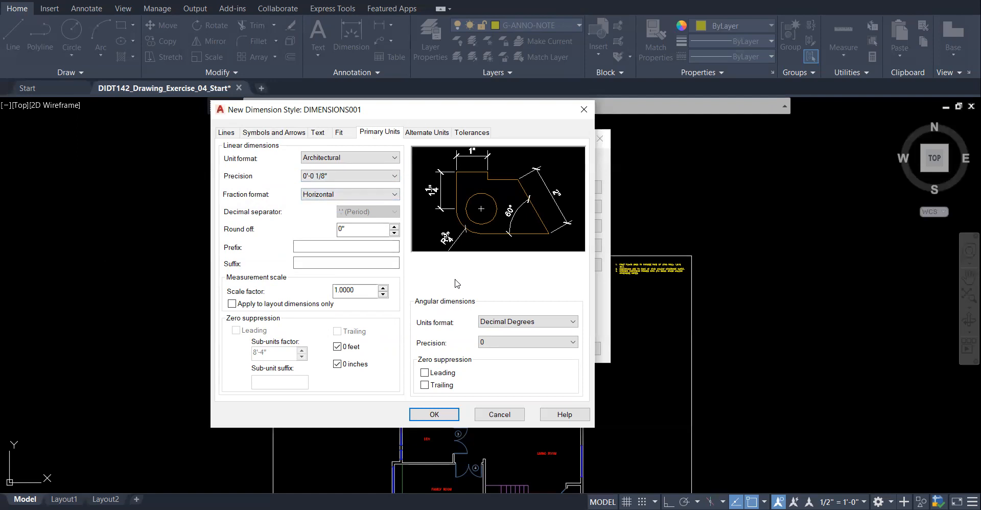
- Review the Symbols and Arrows, Text and Lines tabs, then save DIMENSIONS001 with OK
left_click(265, 134)
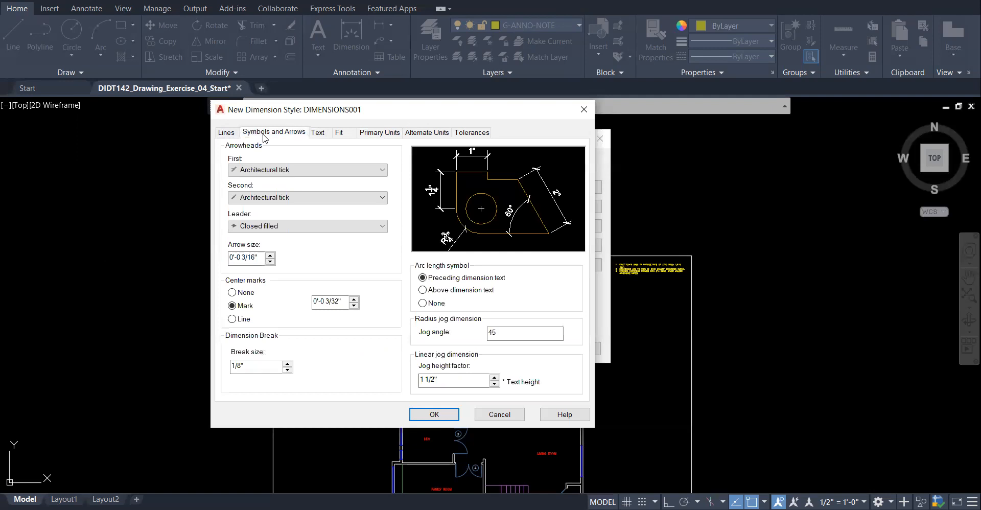
left_click(317, 132)
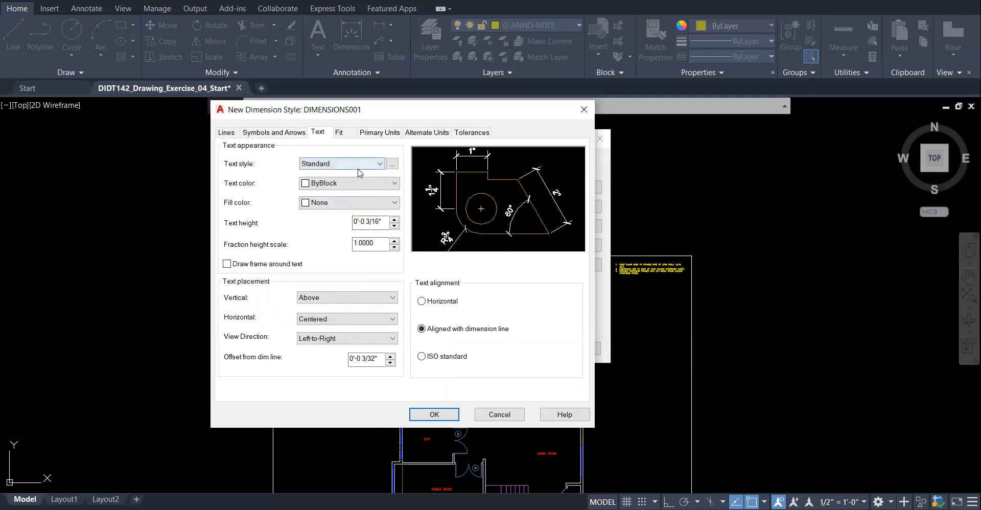
left_click(226, 134)
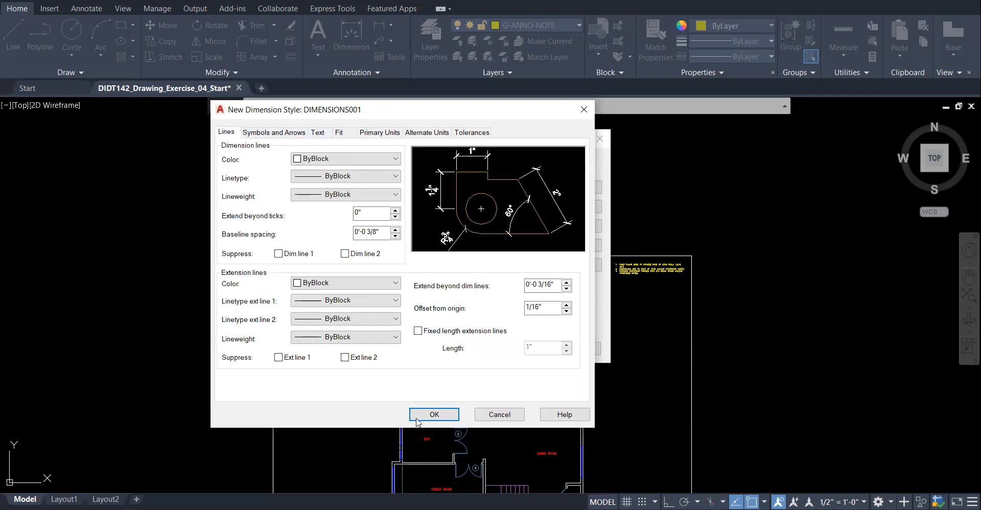
left_click(449, 420)
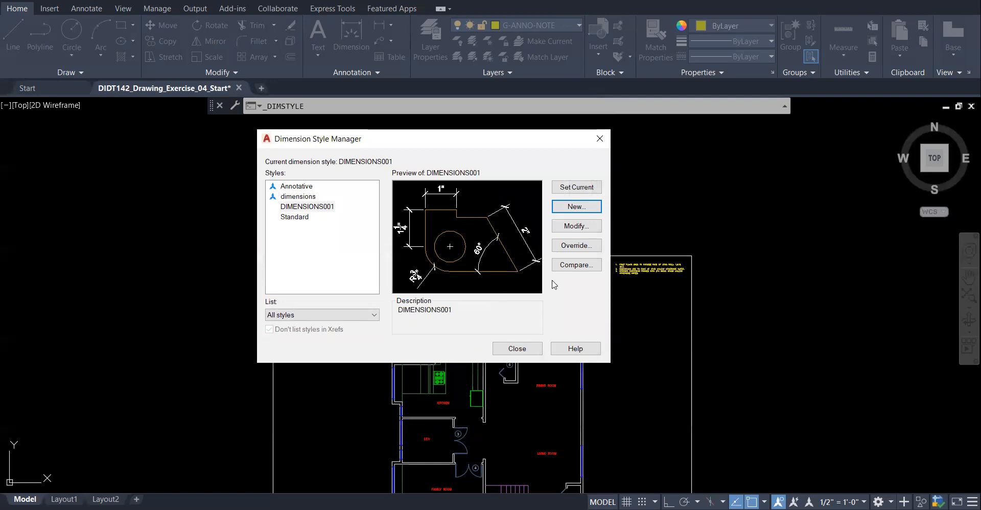
- Set DIMENSIONS001 as the current style and reopen it with Modify
left_click(320, 207)
right_click(320, 208)
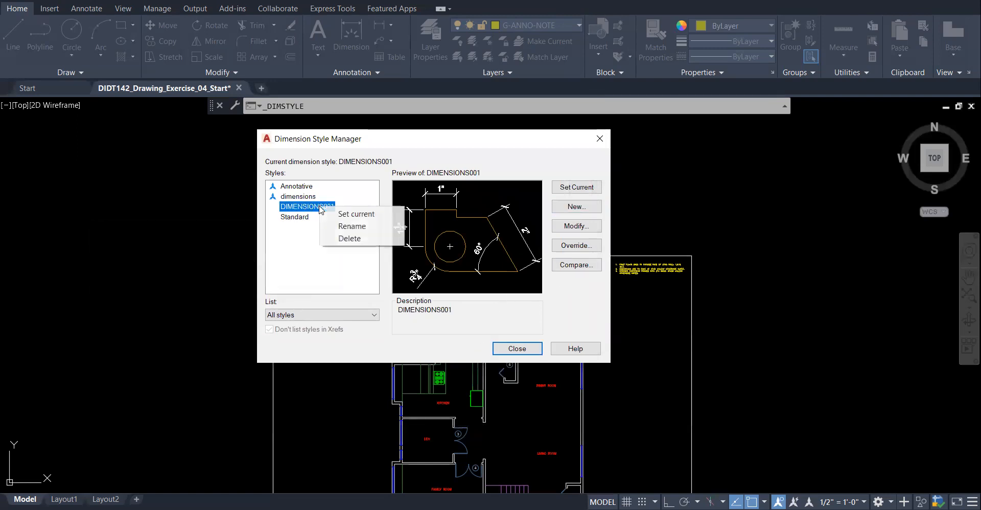
left_click(299, 209)
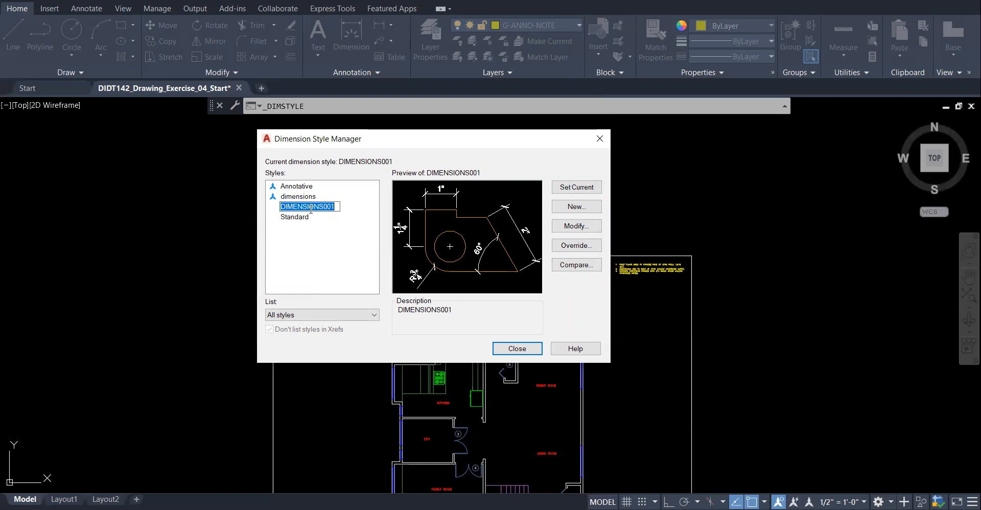
left_click(578, 188)
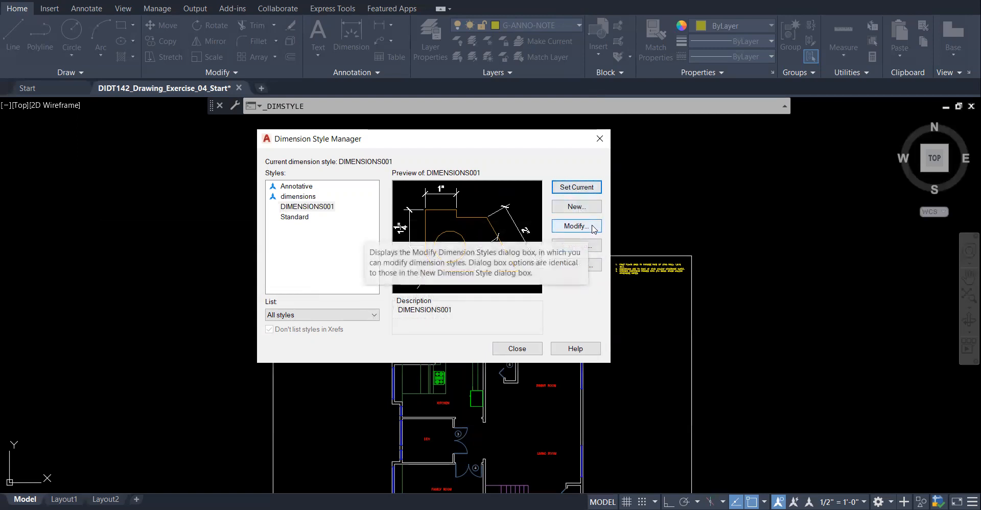
left_click(574, 232)
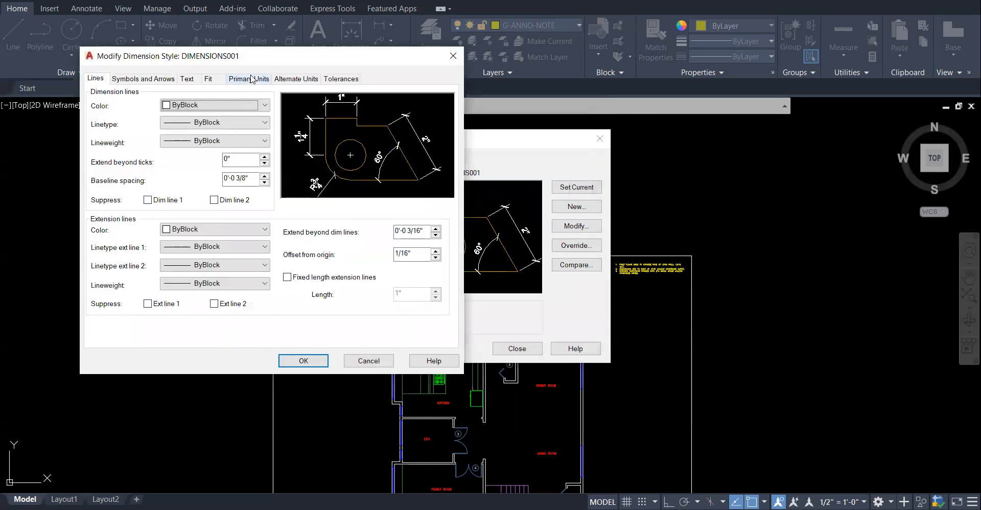
- Check Annotative on the Fit tab of DIMENSIONS001 and save the change
left_click(128, 80)
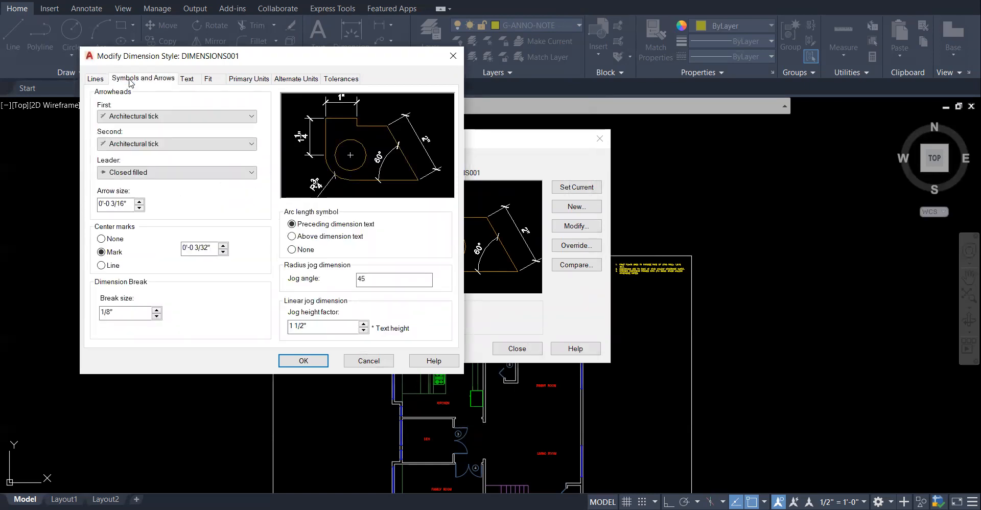
left_click(187, 78)
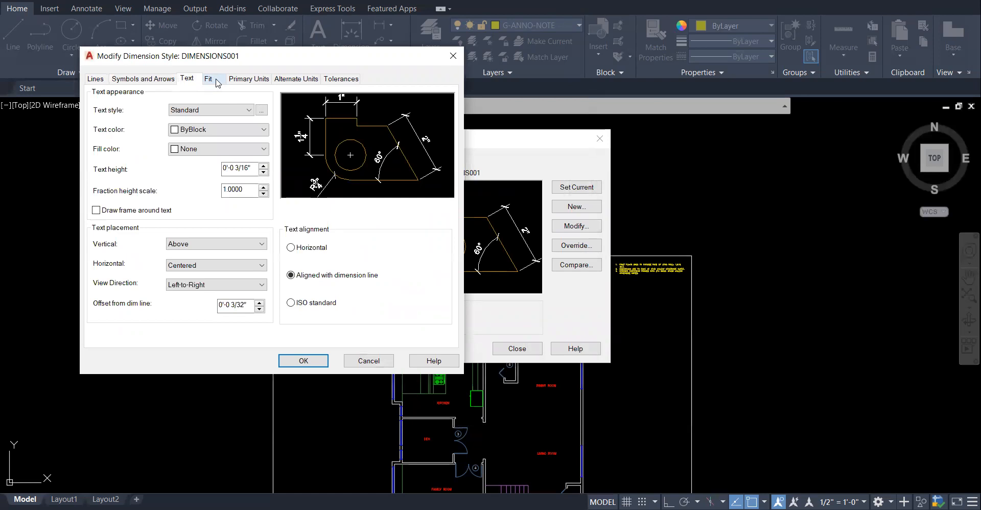
left_click(217, 79)
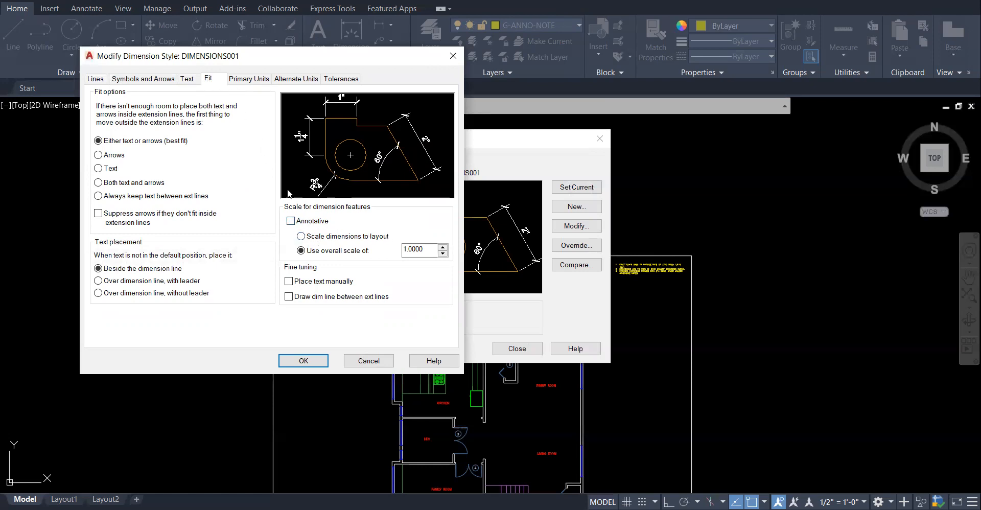
left_click(291, 221)
left_click(317, 362)
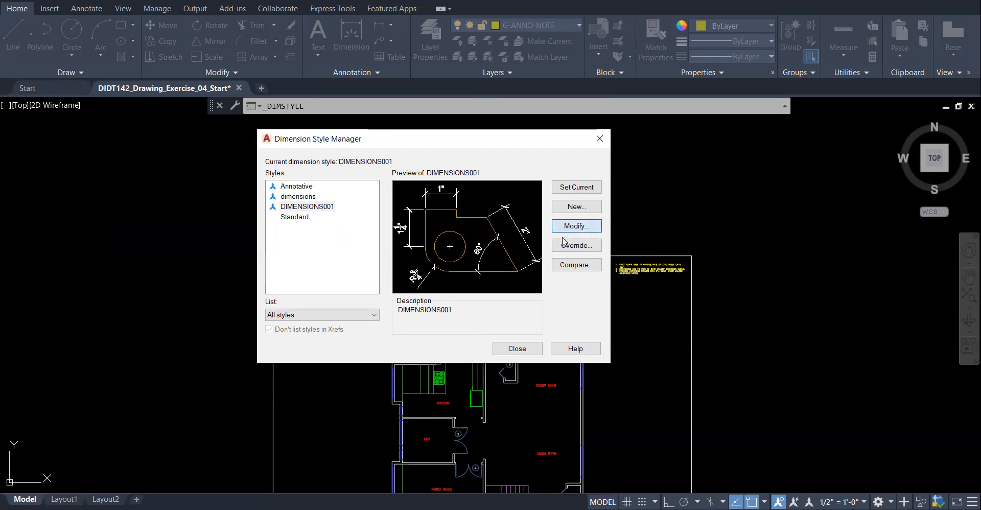
- Check that DIMENSIONS001 is annotative, make it the current dimension style, and exit the style manager
left_click(579, 231)
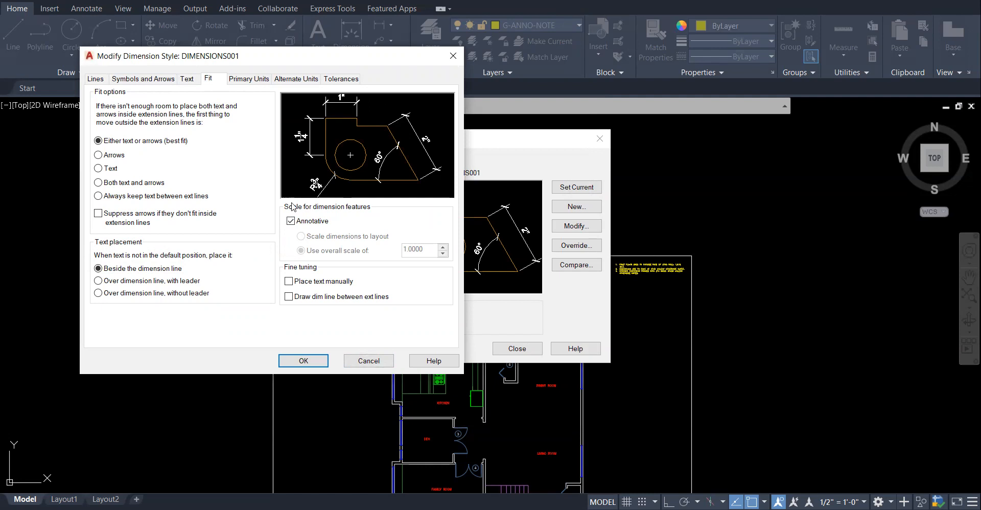
left_click(309, 362)
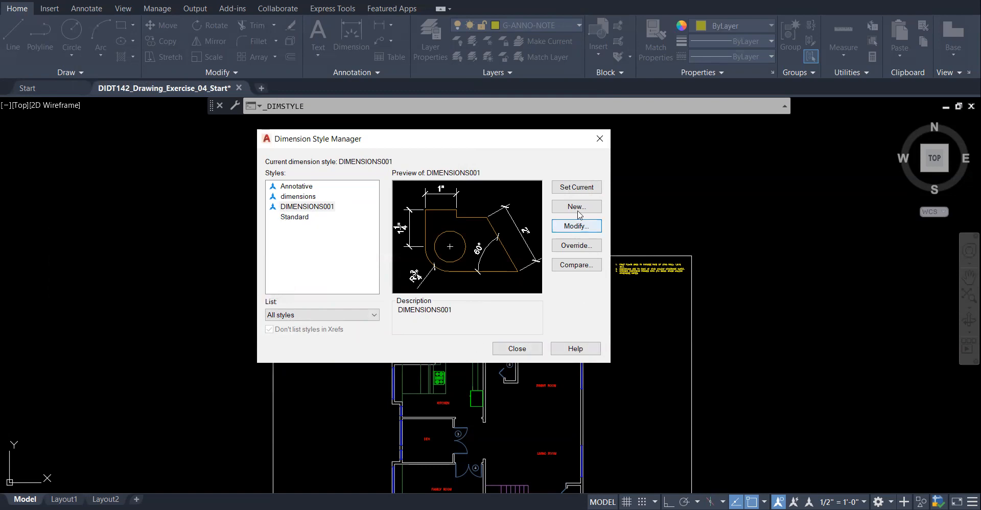
left_click(570, 189)
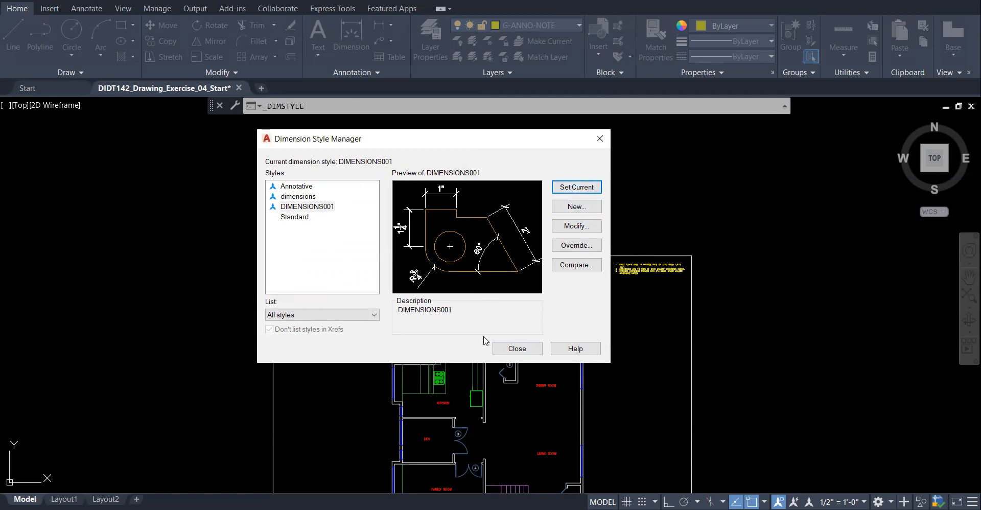
left_click(525, 350)
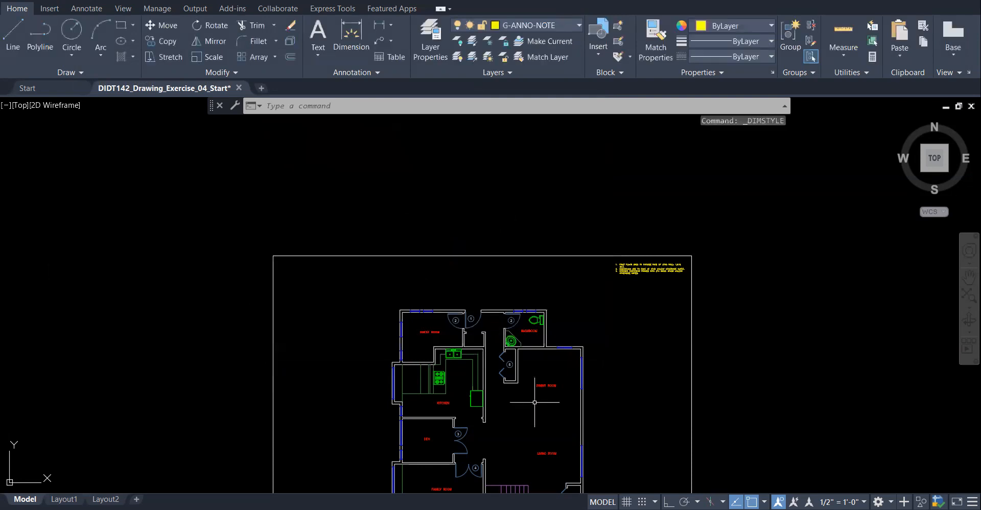
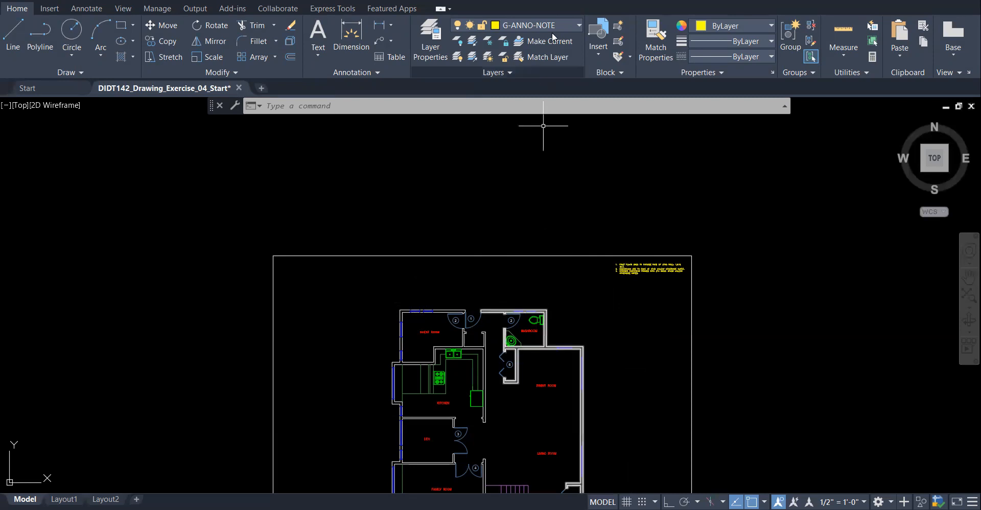
- Make Dimensions the current layer, then open the Layer Properties Manager
left_click(577, 25)
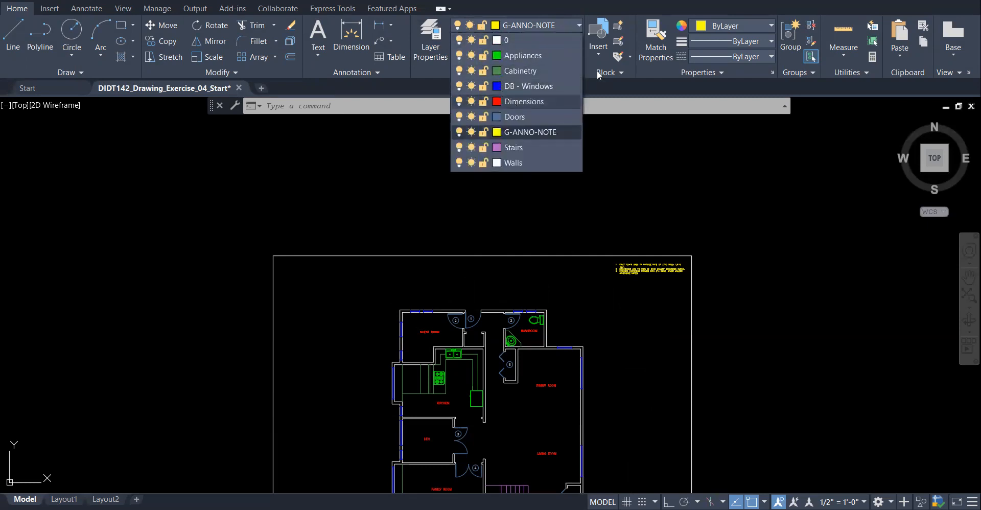
left_click(531, 101)
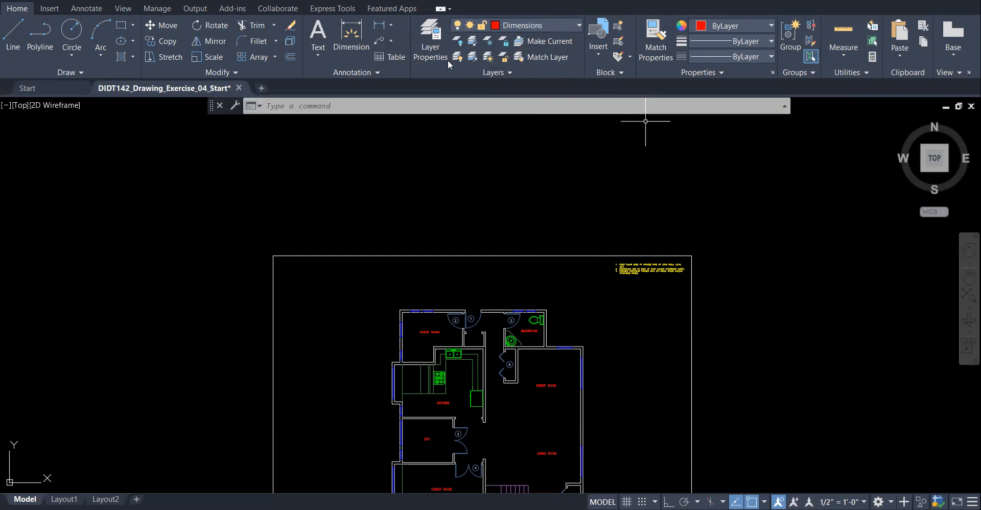
left_click(435, 54)
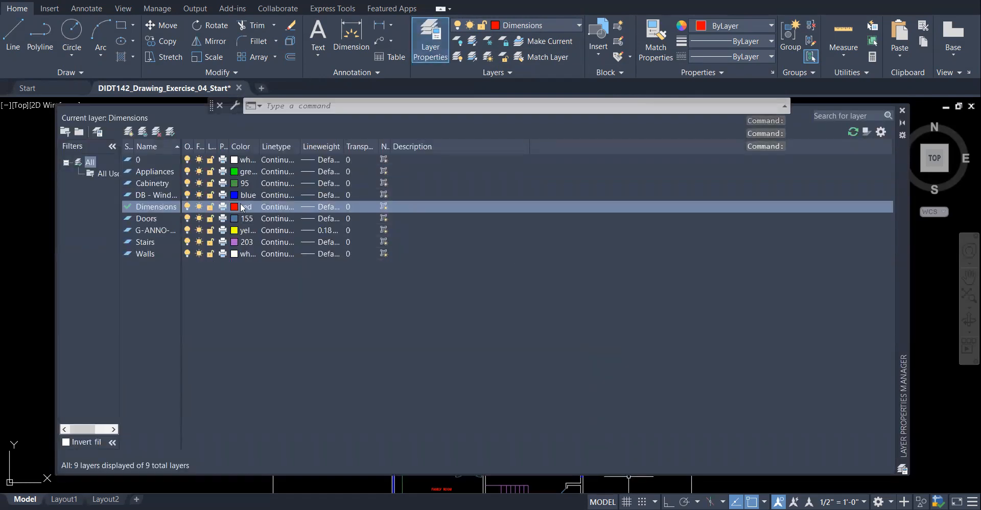
- Add a new layer G-ANNO-DIMS with 0.13 mm lineweight, then close the layer manager
left_click(129, 133)
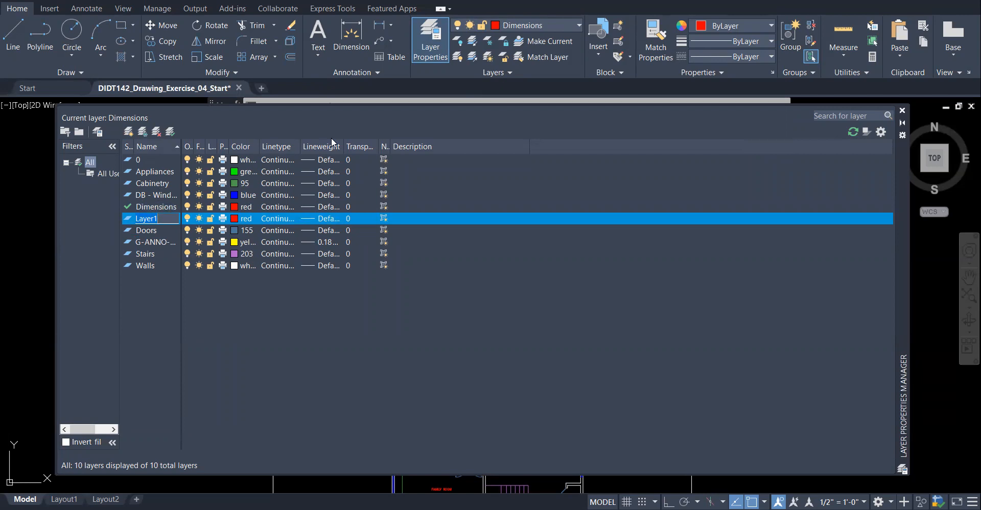
type("G")
key("Return")
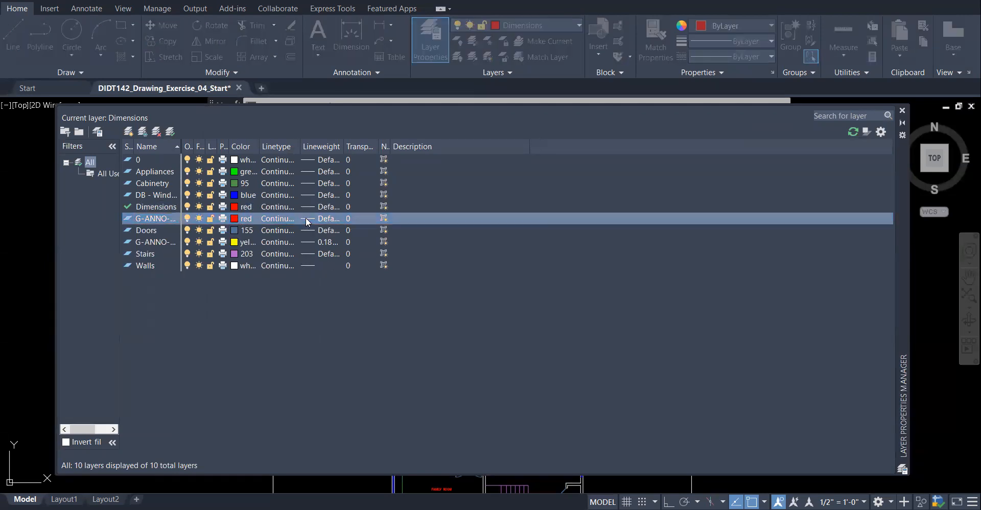
left_click(307, 221)
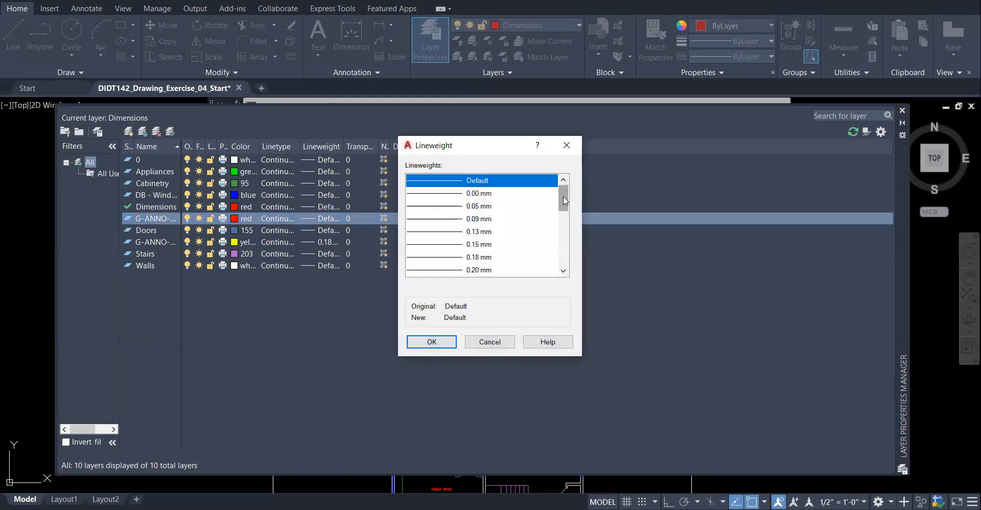
left_click(510, 231)
left_click(450, 341)
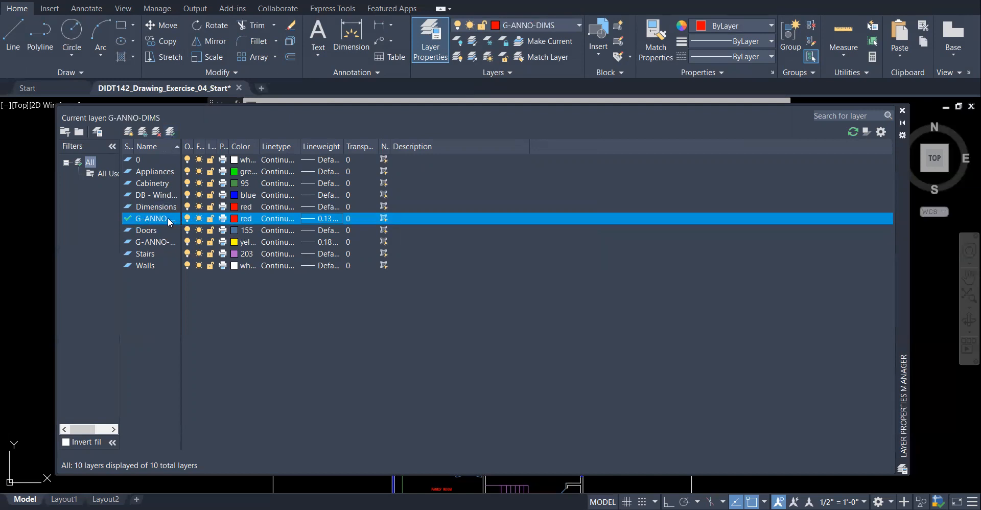
left_click(902, 111)
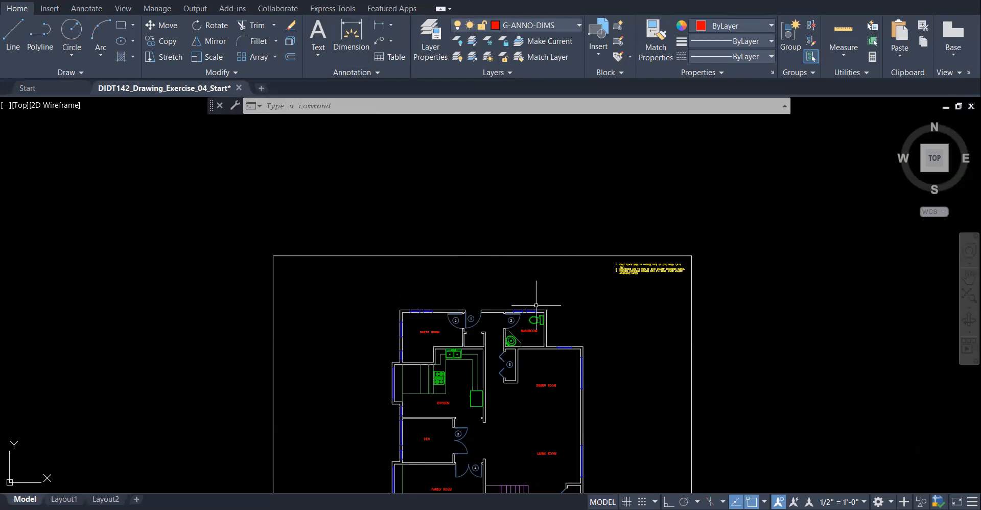
- Zoom into the guest room's top-left corner and clear the accidental wall selection
scroll(535, 306, "up", 5)
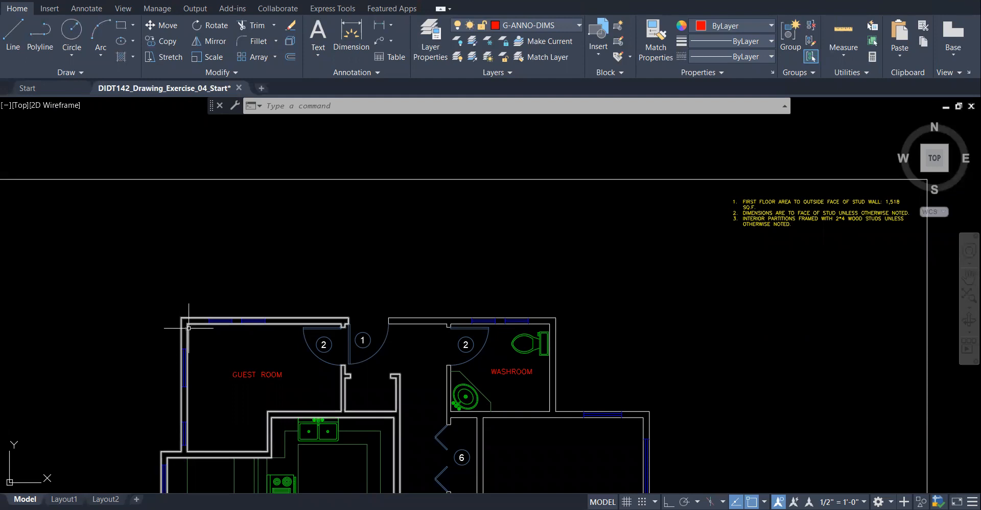
scroll(268, 368, "up", 2)
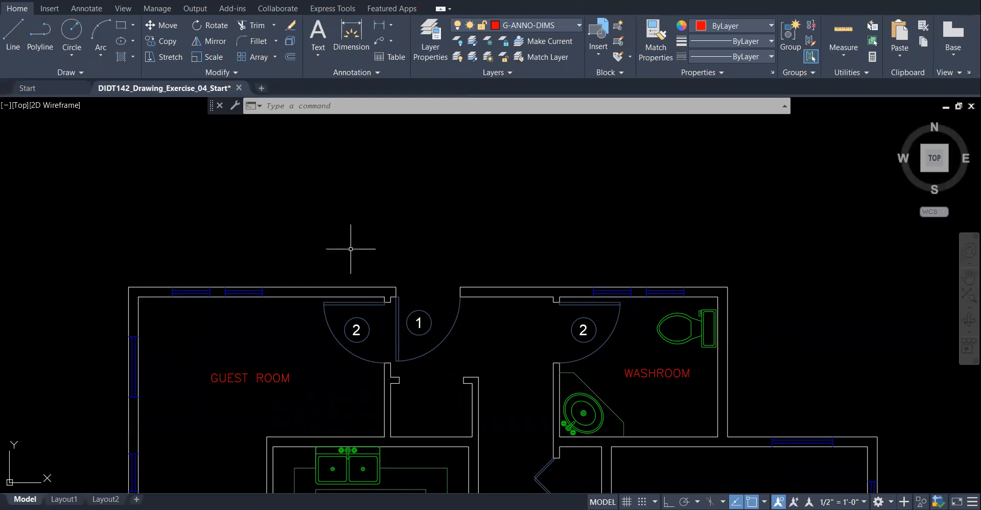
left_click(128, 284)
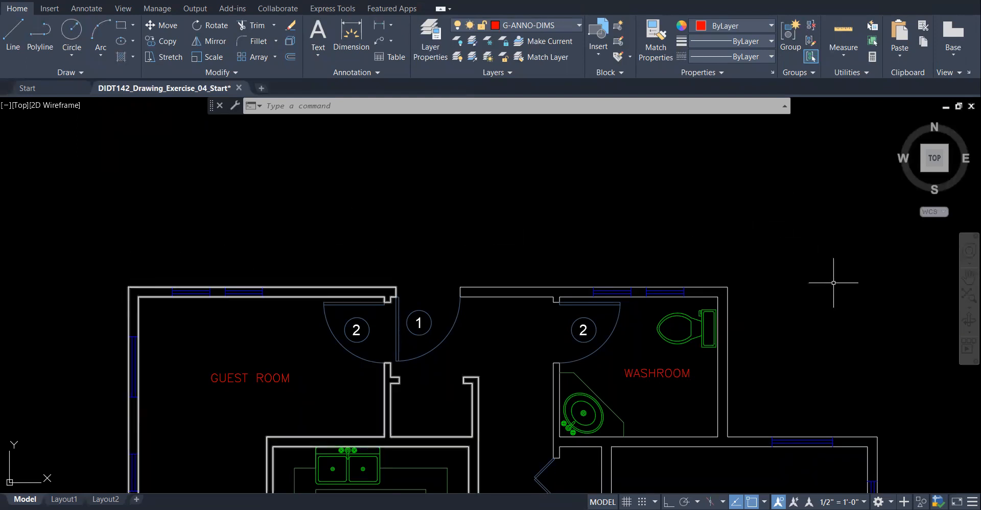
key("Escape")
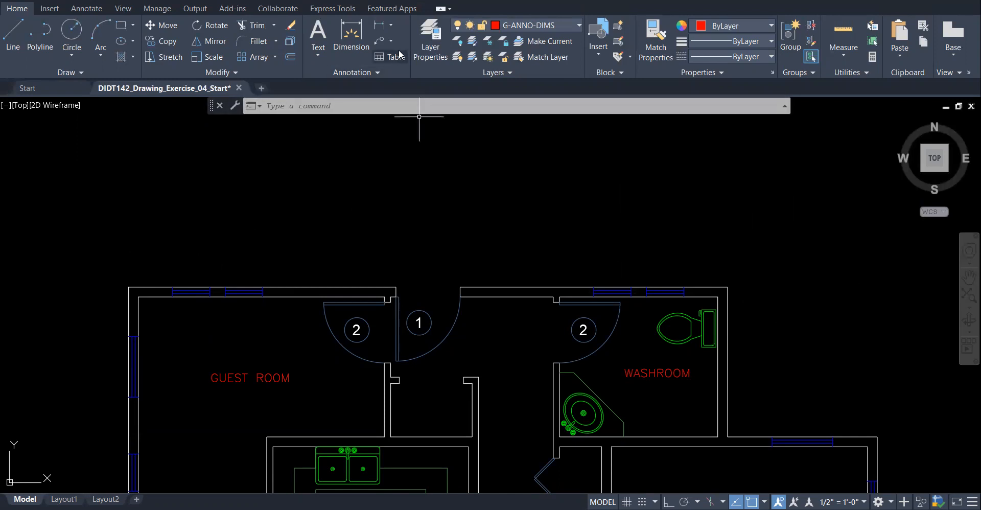
- Start a linear dimension with Quadrant, Intersection and Perpendicular snaps turned off
left_click(391, 25)
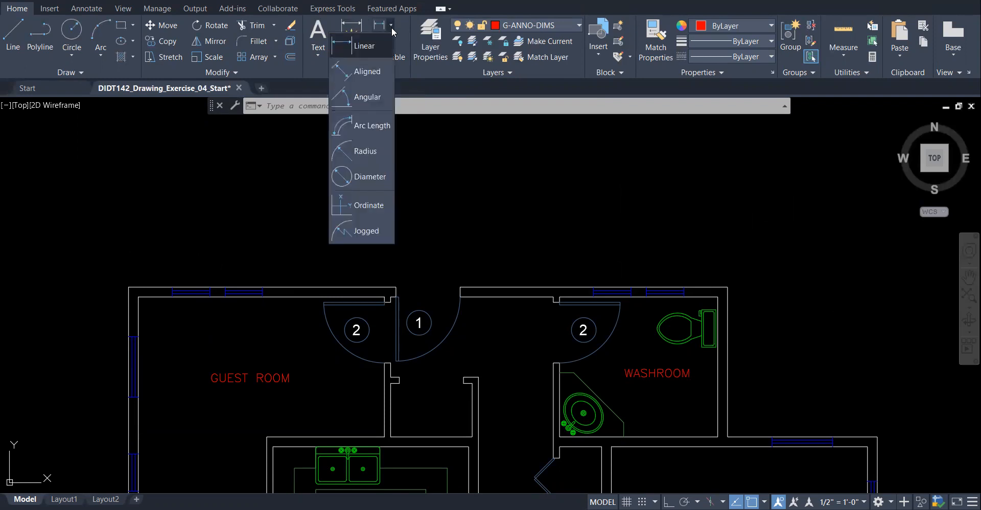
left_click(367, 50)
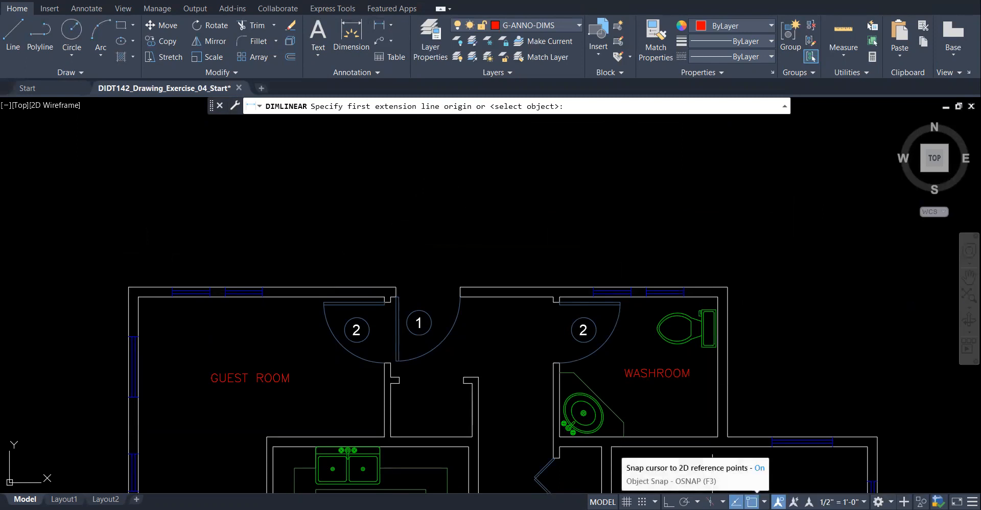
left_click(764, 502)
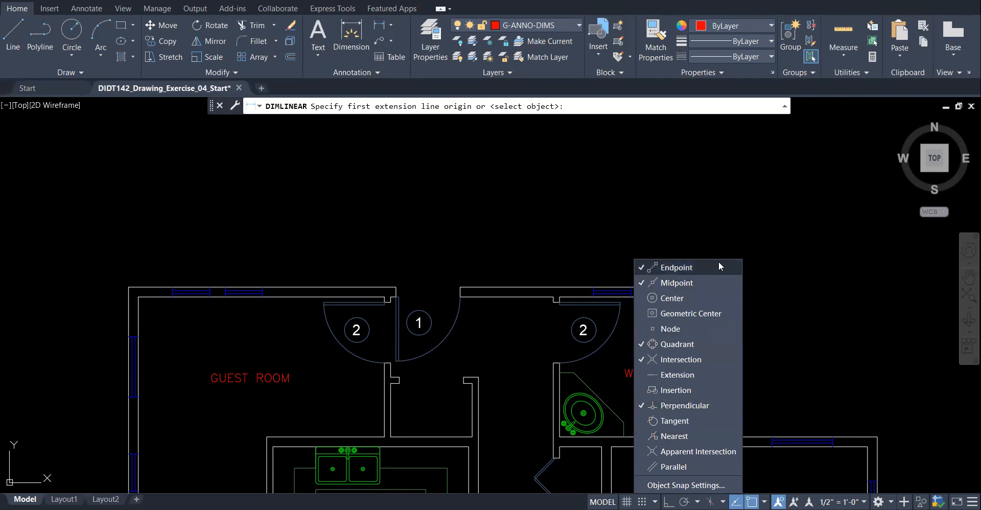
left_click(693, 344)
left_click(695, 360)
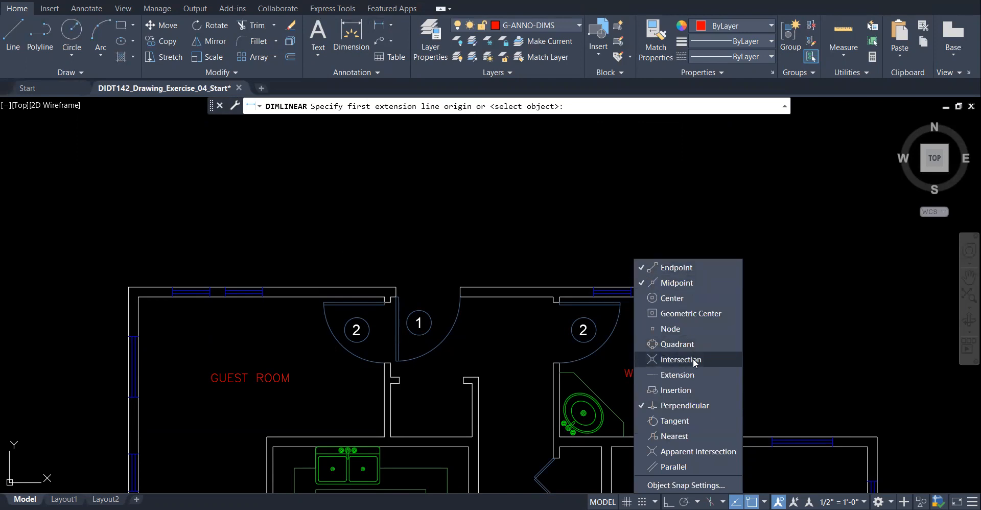
left_click(733, 405)
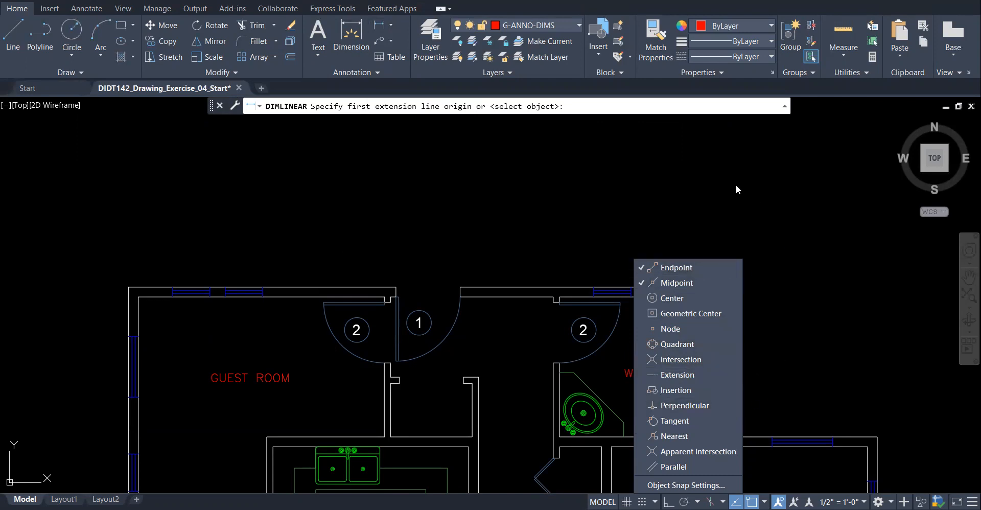
left_click(729, 172)
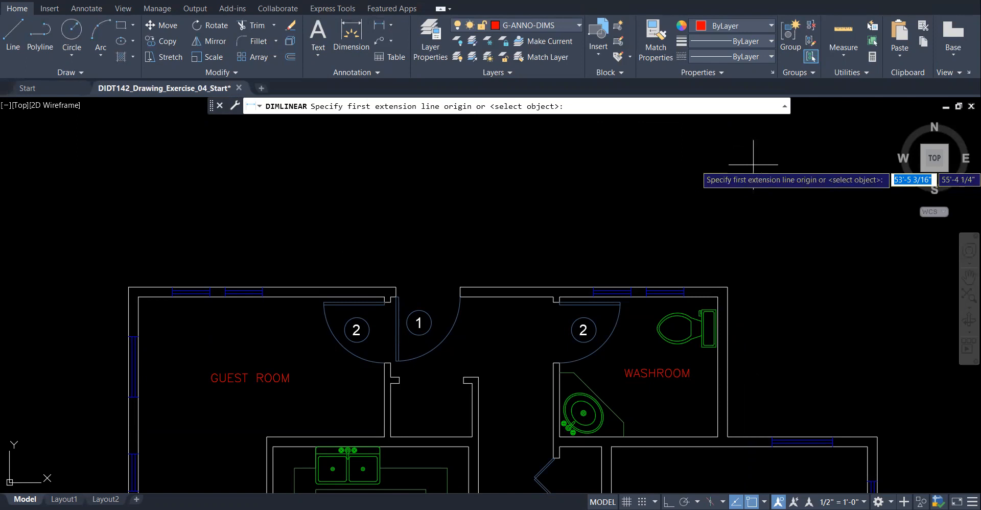
- Dimension 35' from the guest room's top-left corner to the right wall corner, placed above the plan
left_click(129, 287)
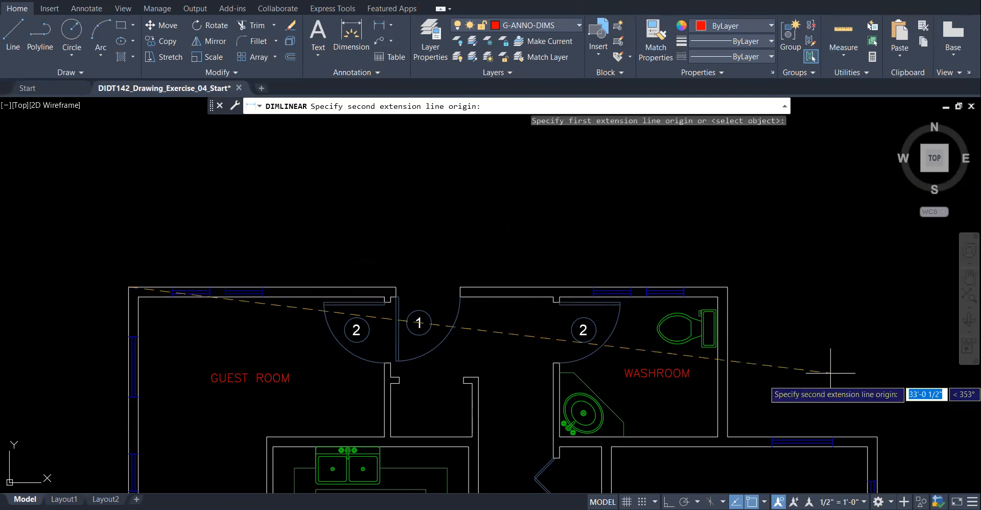
left_click(877, 437)
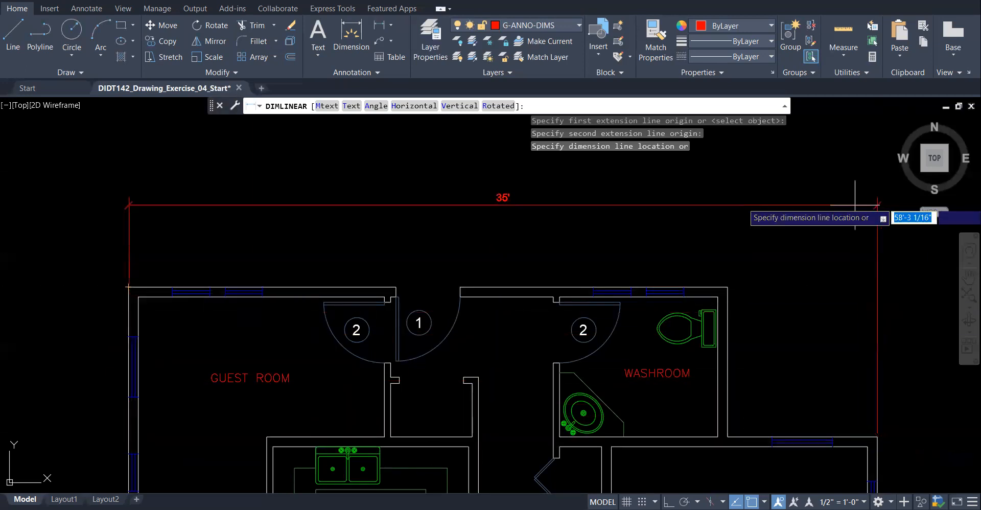
scroll(781, 225, "down", 4)
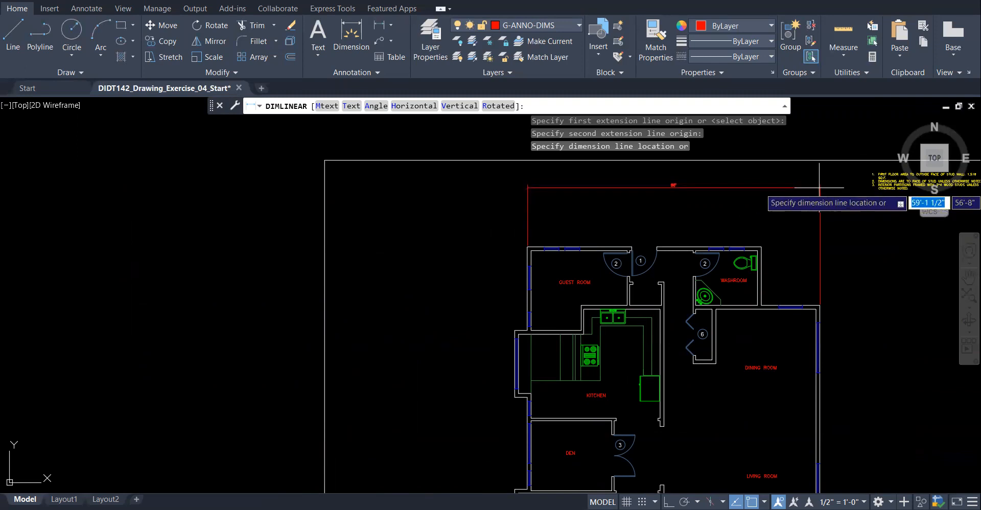
left_click(819, 188)
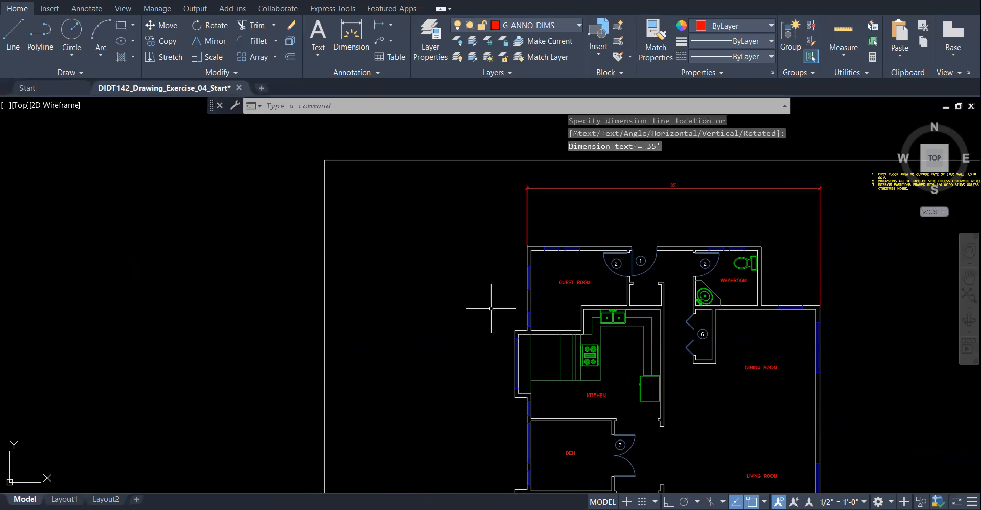
scroll(483, 301, "down", 2)
scroll(597, 261, "up", 4)
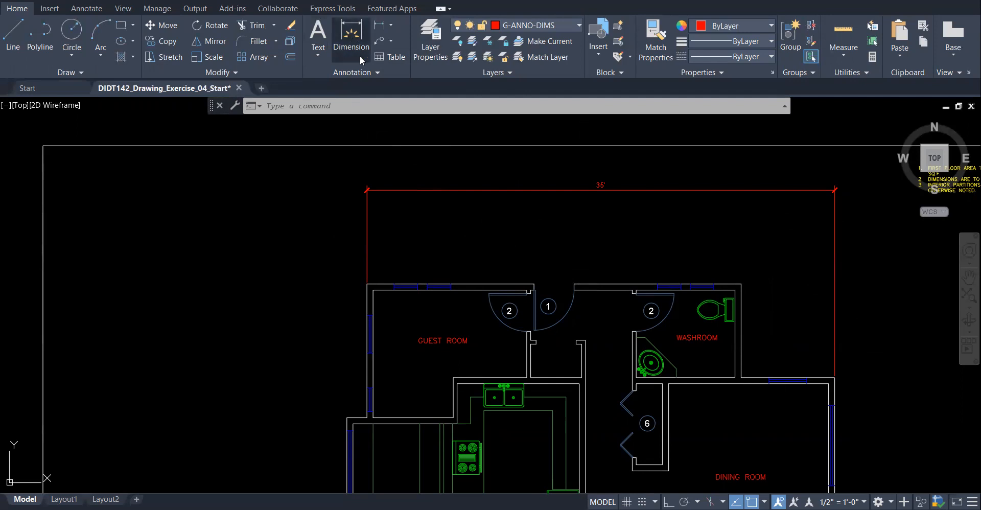
- Place a 28' dimension across the guest room and washroom, just below the 35' one
left_click(351, 36)
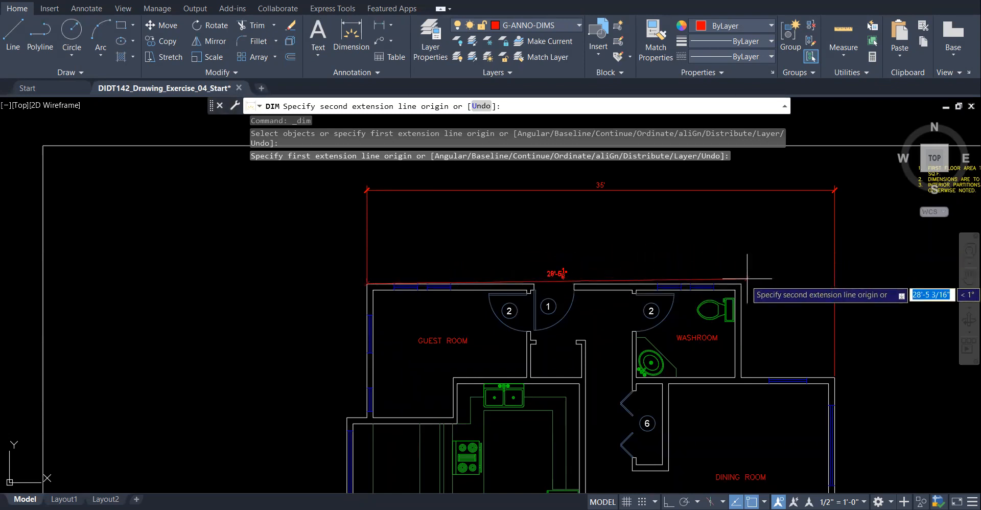
left_click(741, 284)
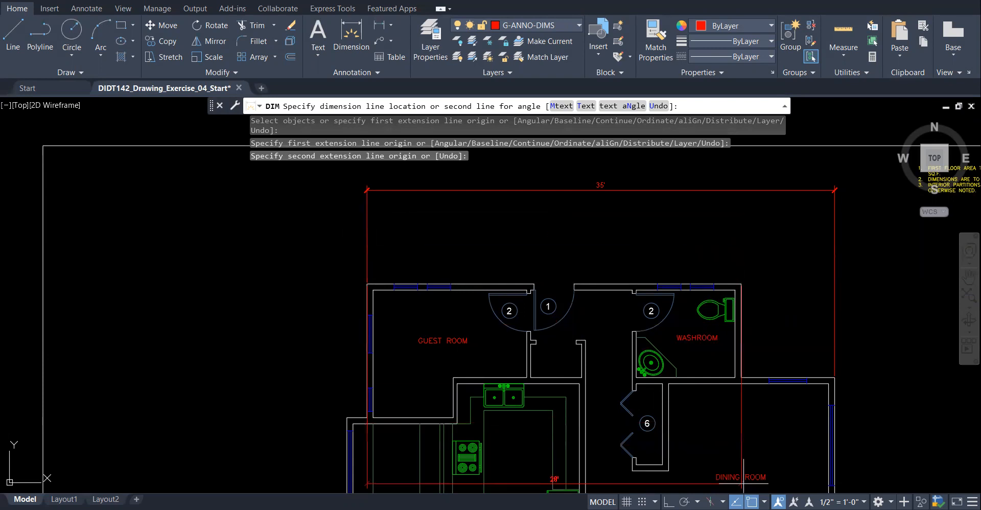
left_click(751, 502)
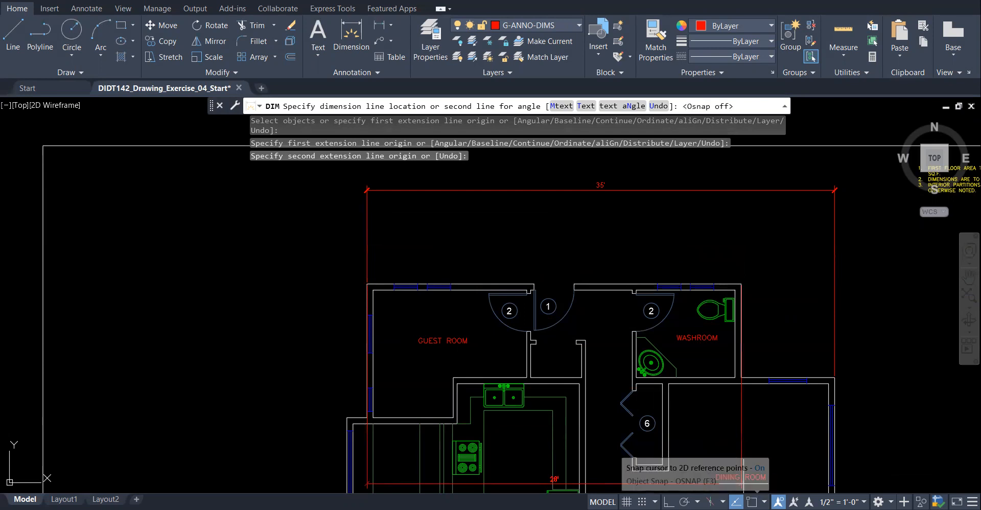
left_click(366, 220)
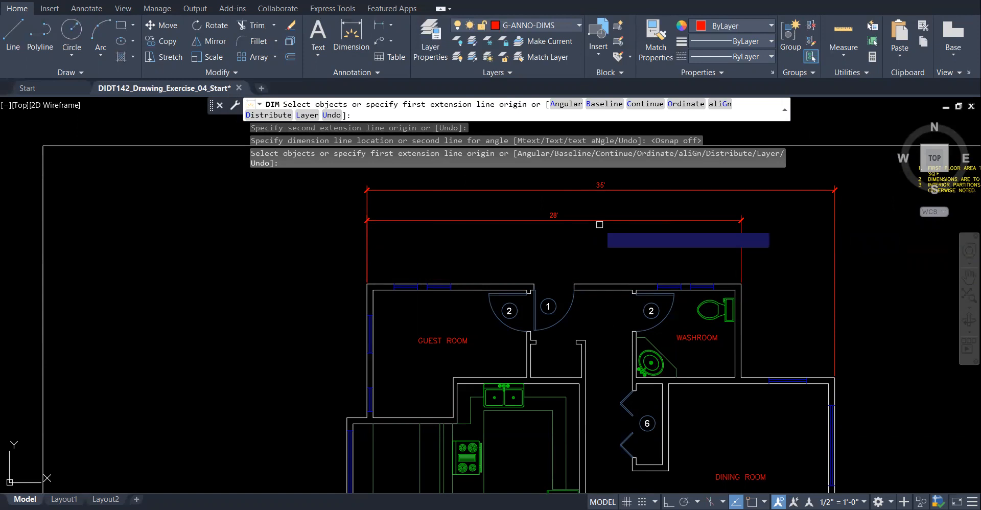
- Continue from the 28' dimension with a 7' dimension to the right wall corner
type("C")
key("Return")
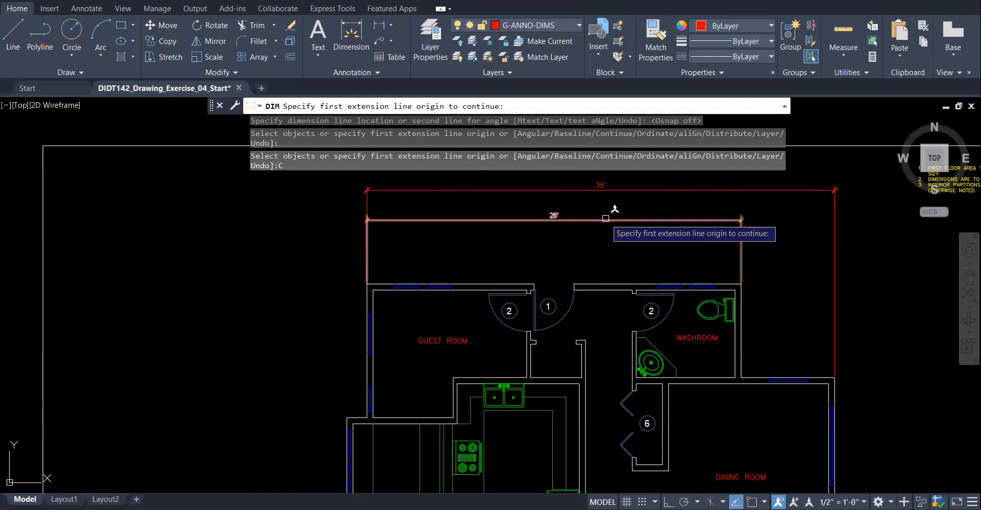
left_click(605, 218)
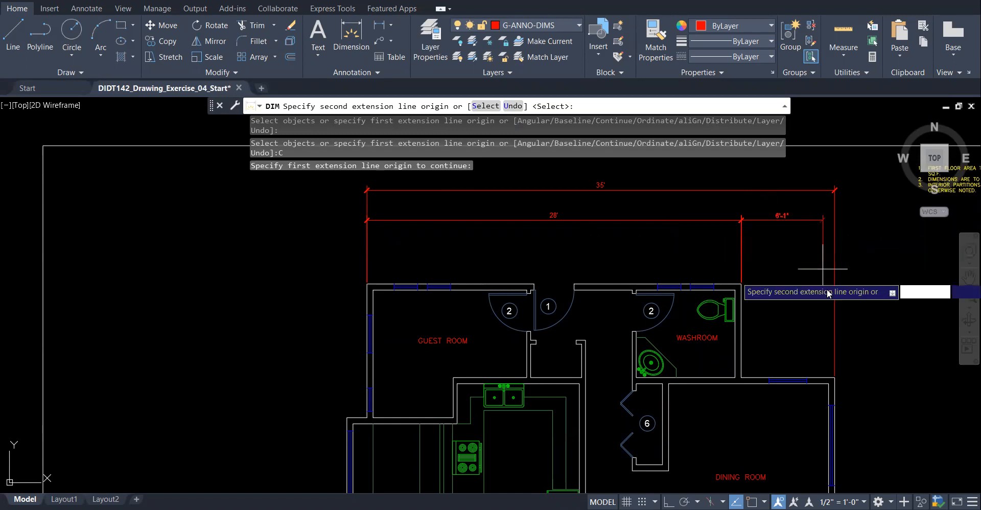
left_click(834, 376)
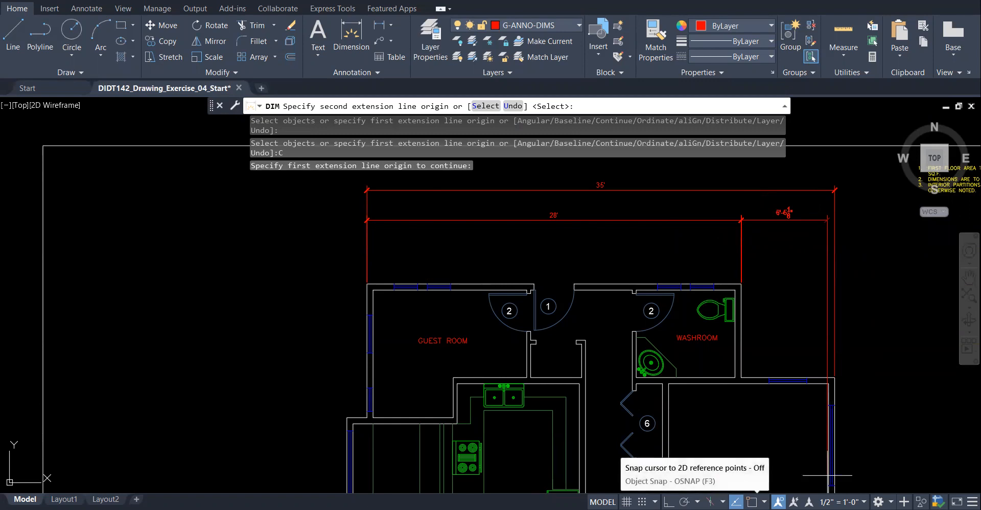
left_click(752, 501)
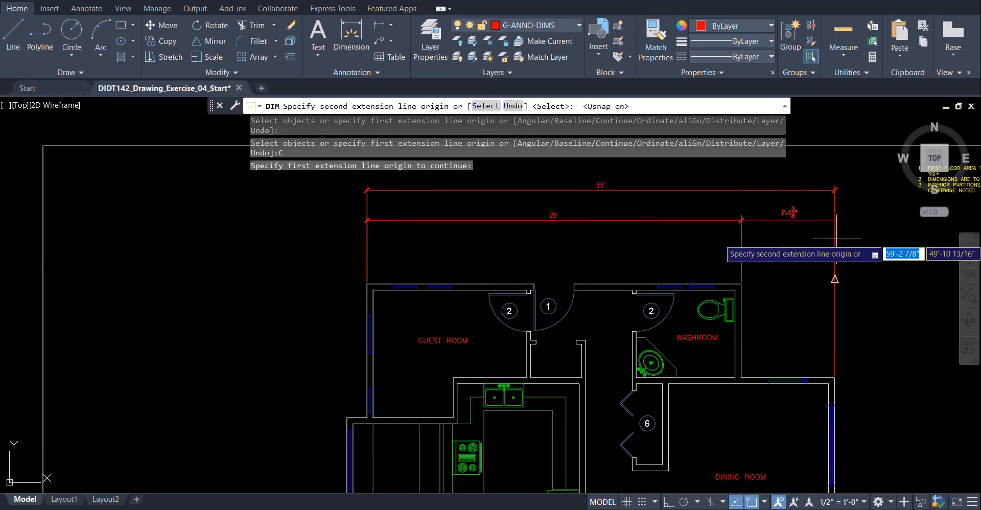
left_click(834, 377)
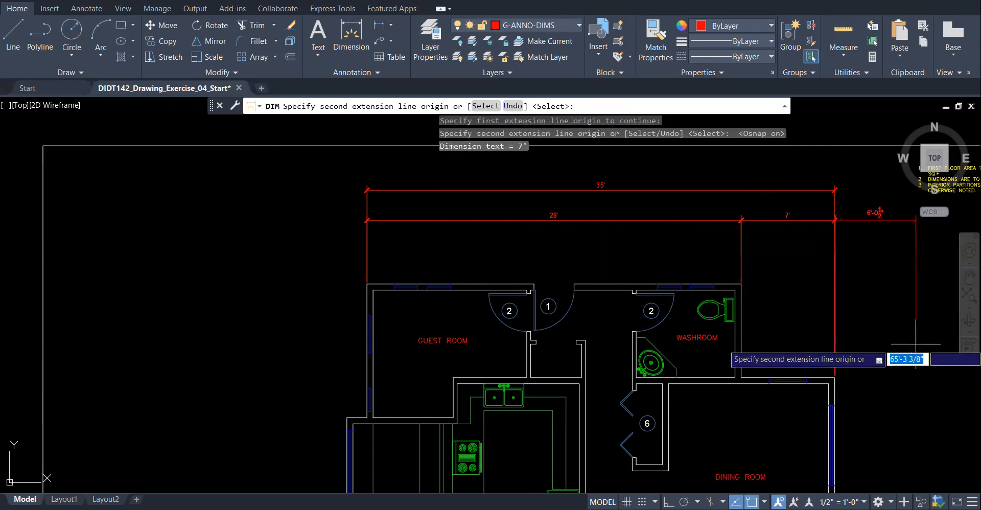
right_click(882, 341)
left_click(894, 345)
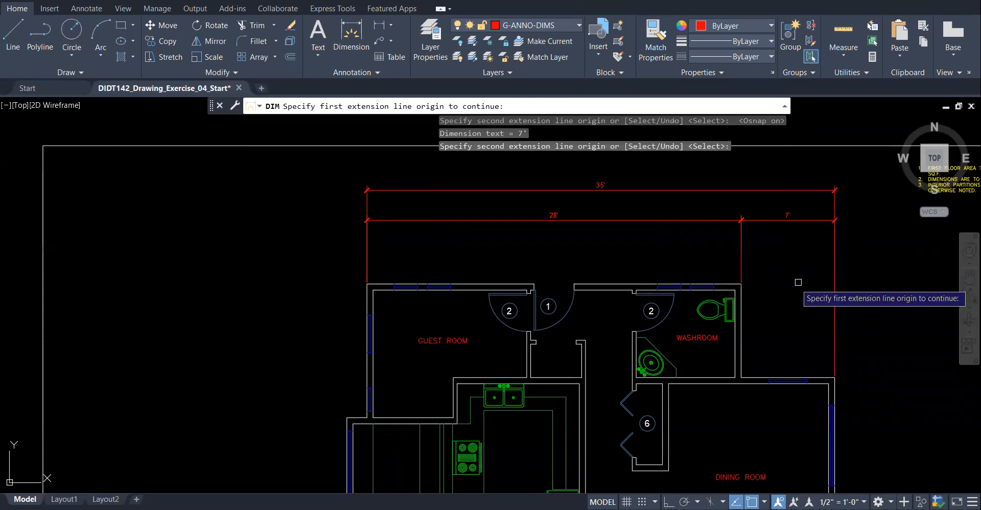
left_click(364, 248)
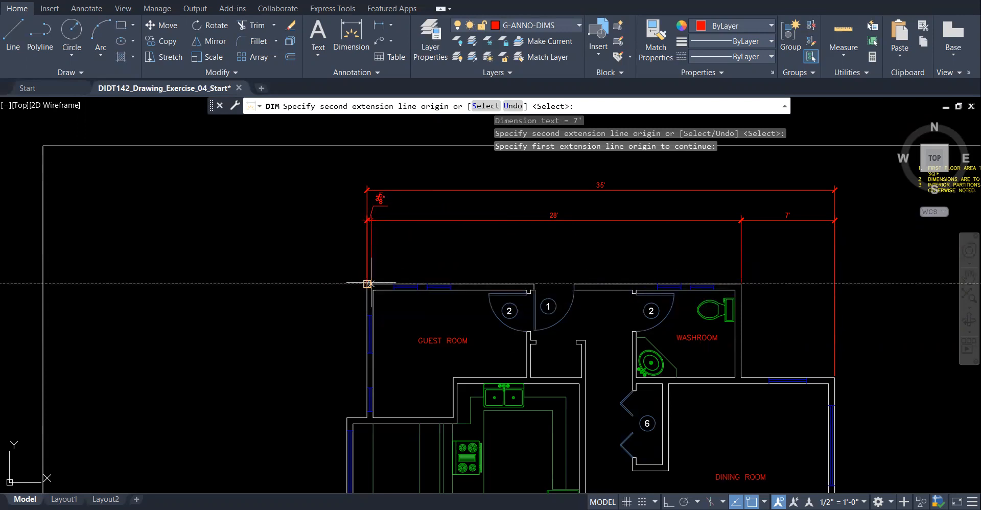
key("Escape")
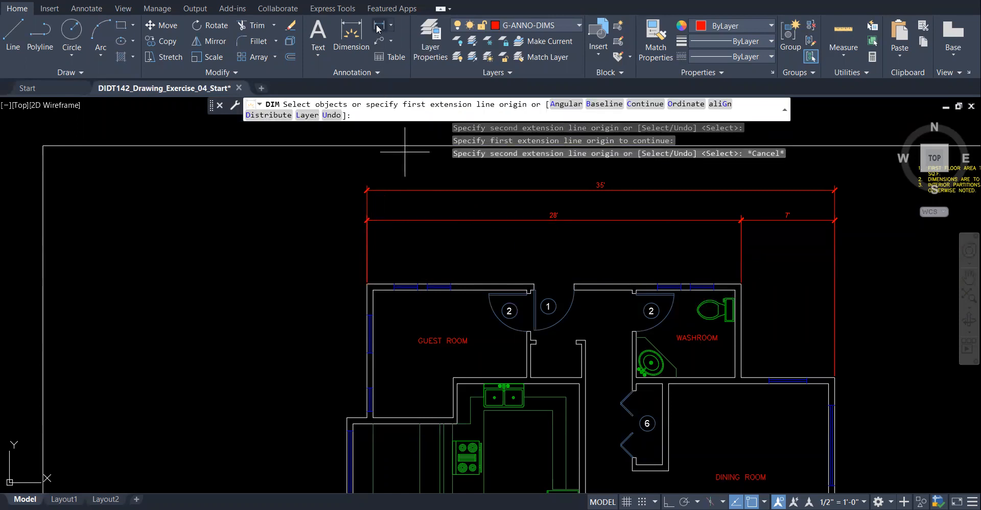
- Dimension 2'-0 5/8" from the guest room's top-left corner to the first window edge
left_click(351, 31)
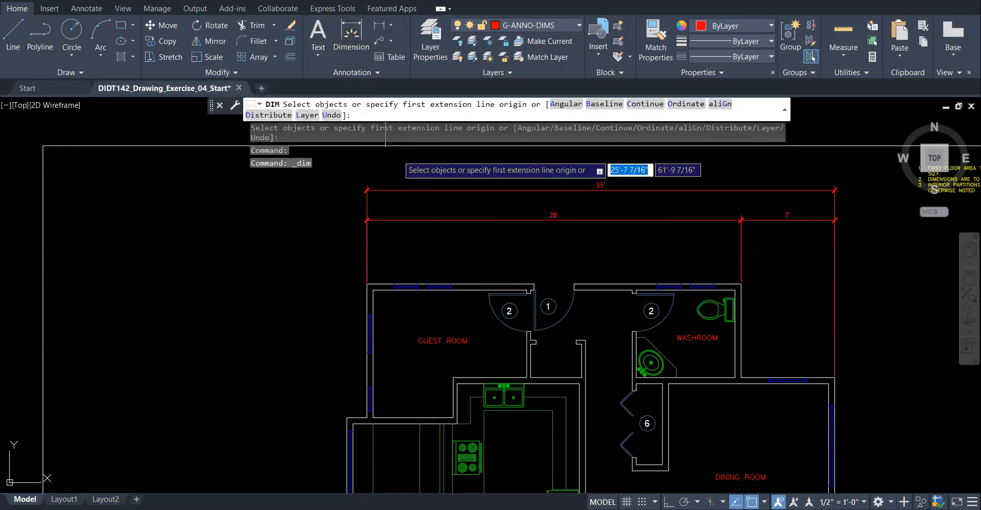
left_click(367, 284)
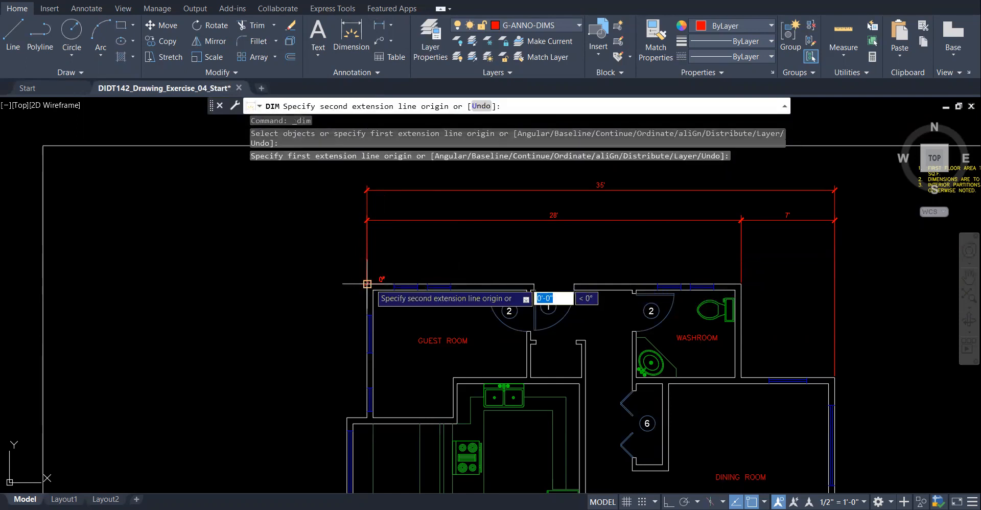
scroll(404, 284, "up", 4)
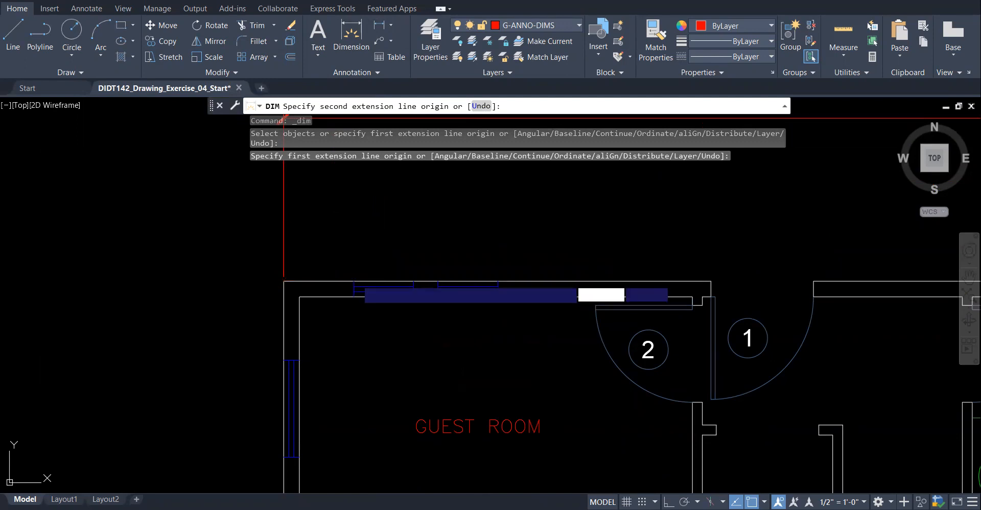
left_click(354, 281)
scroll(372, 229, "down", 2)
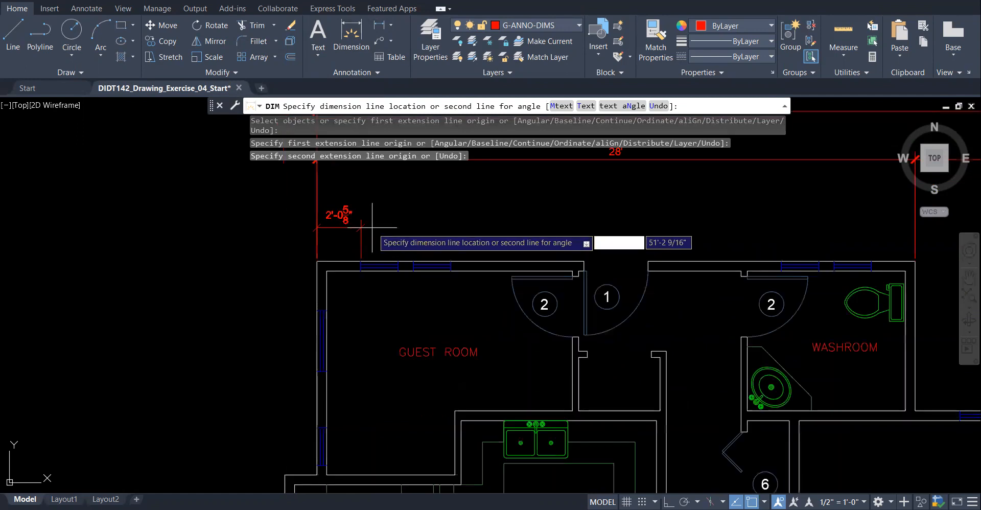
left_click(316, 204)
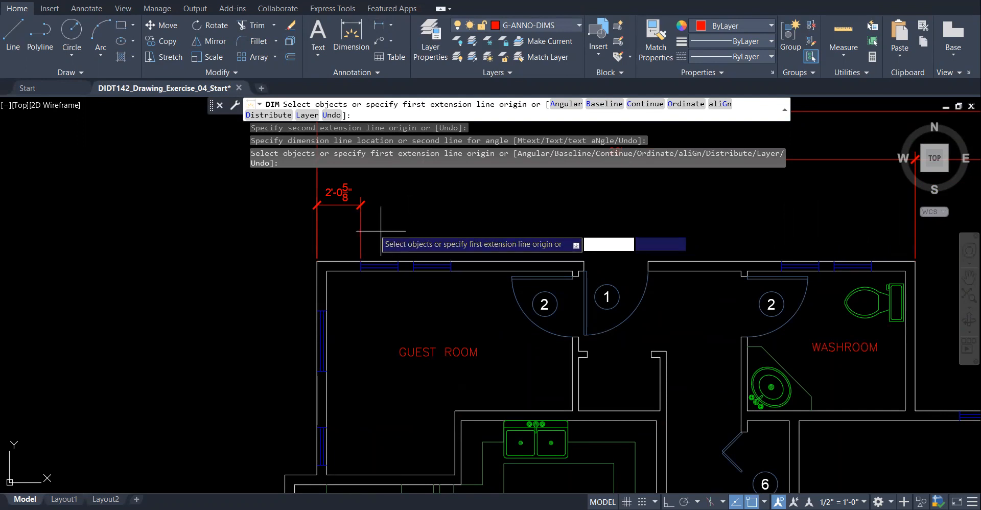
- Continue the chain across the guest room: 1'-9", 8 5/8", 1'-9", 6'-2 7/8" and the 3' door
left_click(646, 104)
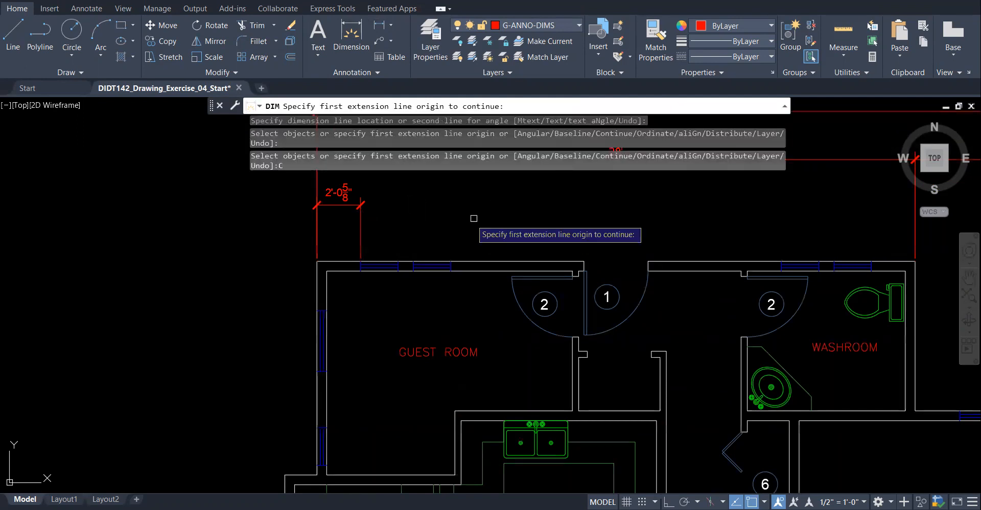
left_click(359, 220)
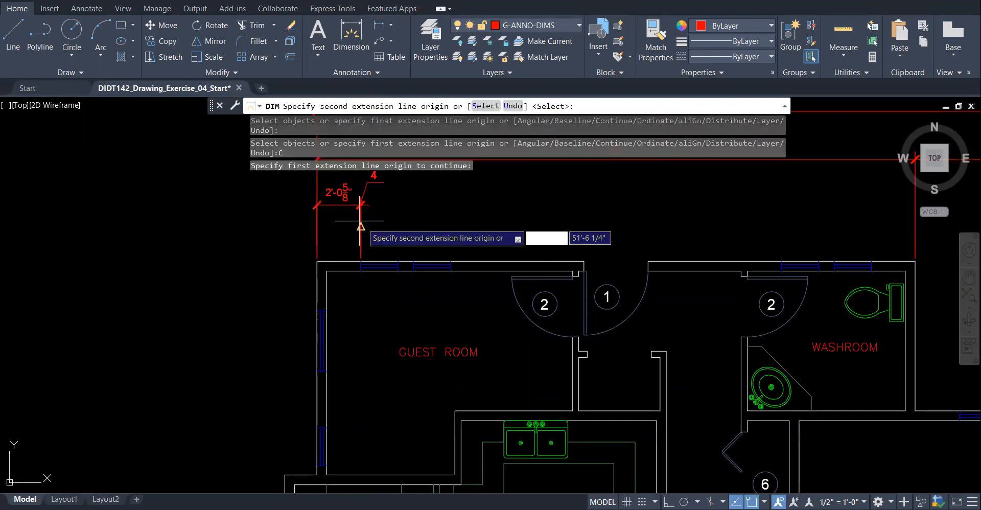
left_click(398, 261)
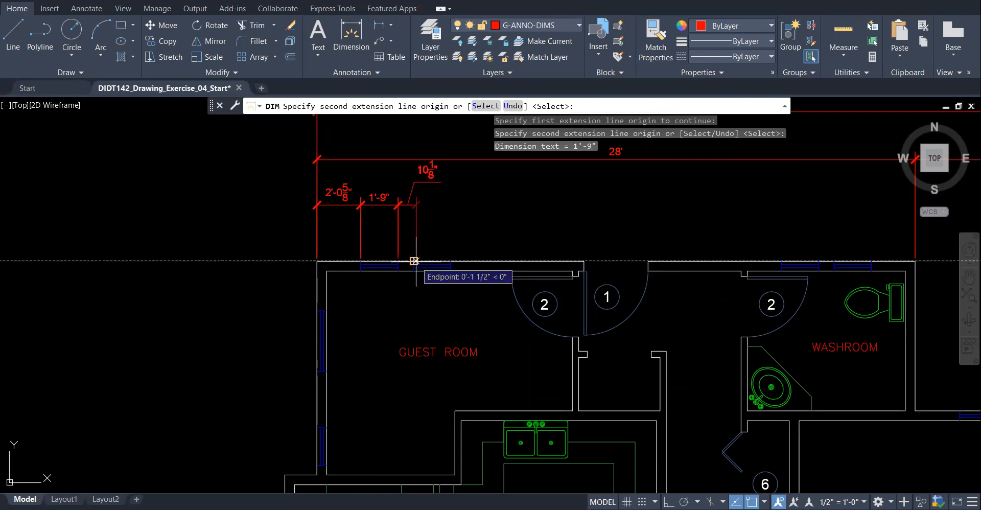
left_click(414, 261)
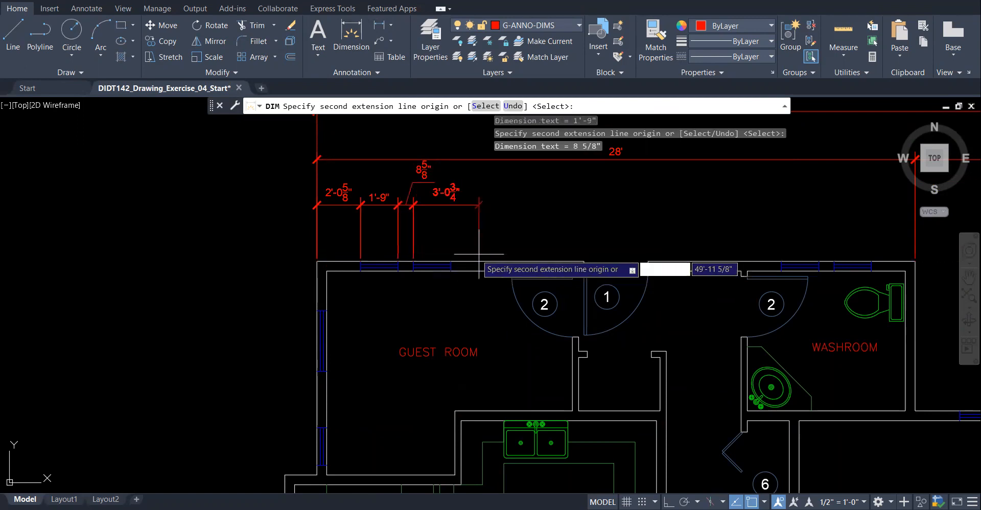
left_click(450, 264)
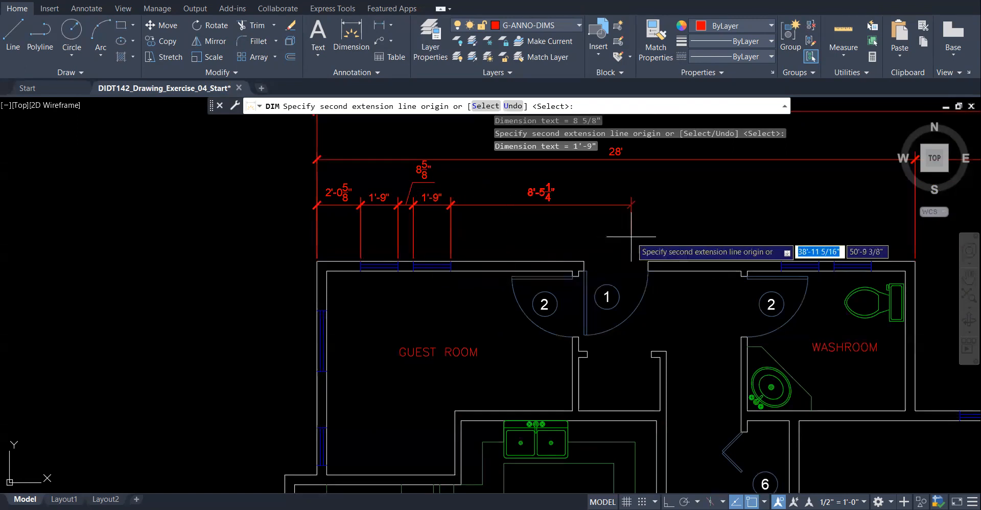
left_click(583, 261)
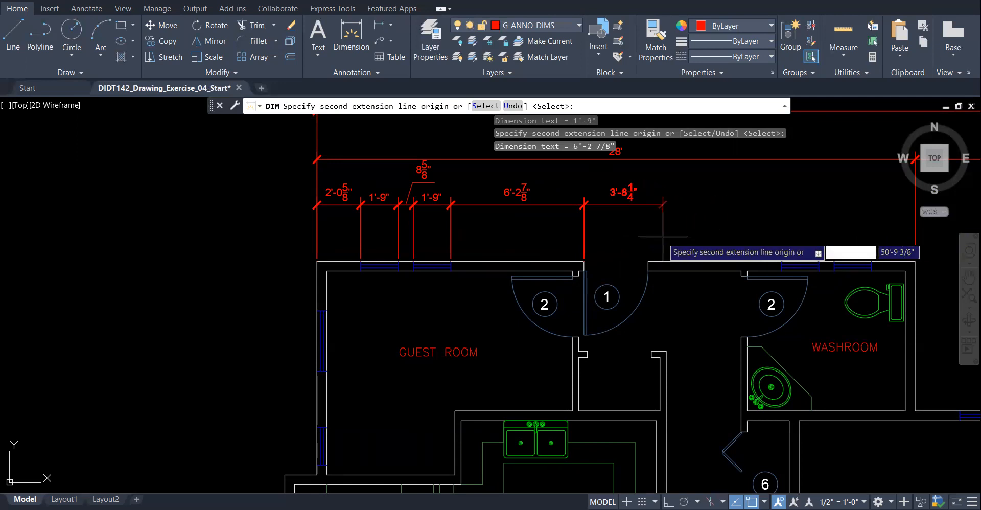
left_click(648, 261)
- Extend the chain over the washroom windows: 6'-3", 1'-8 7/8", 8 5/8" and 1'-9"
scroll(596, 307, "down", 2)
scroll(654, 240, "up", 3)
scroll(674, 238, "up", 2)
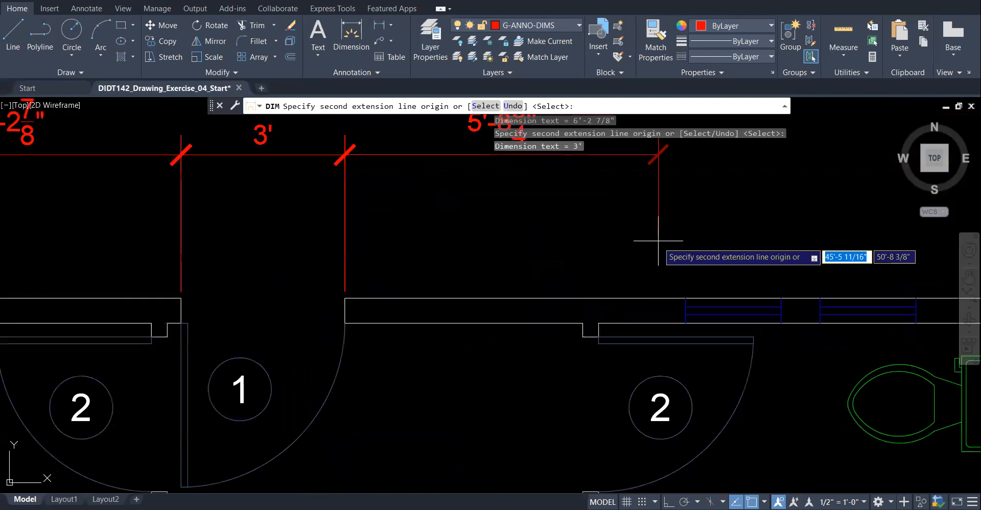
scroll(583, 262, "down", 2)
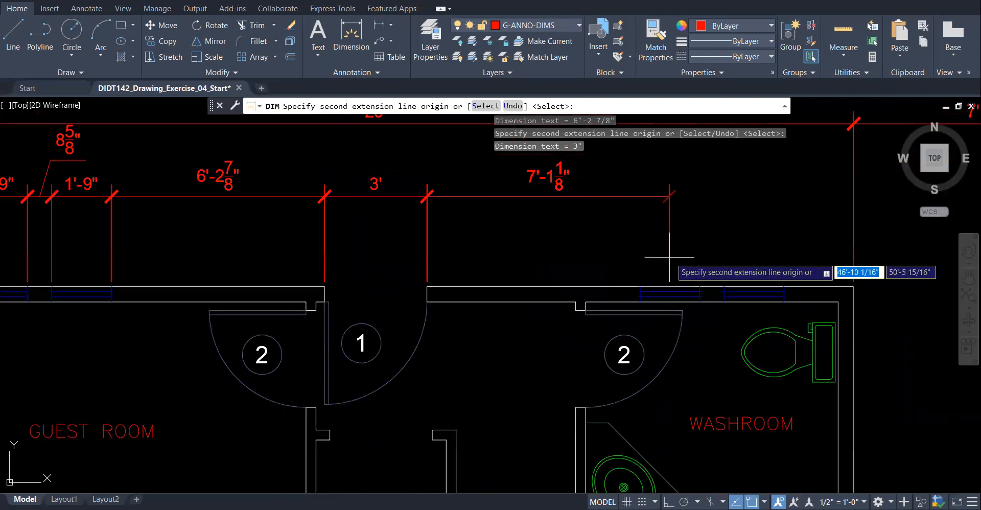
left_click(640, 285)
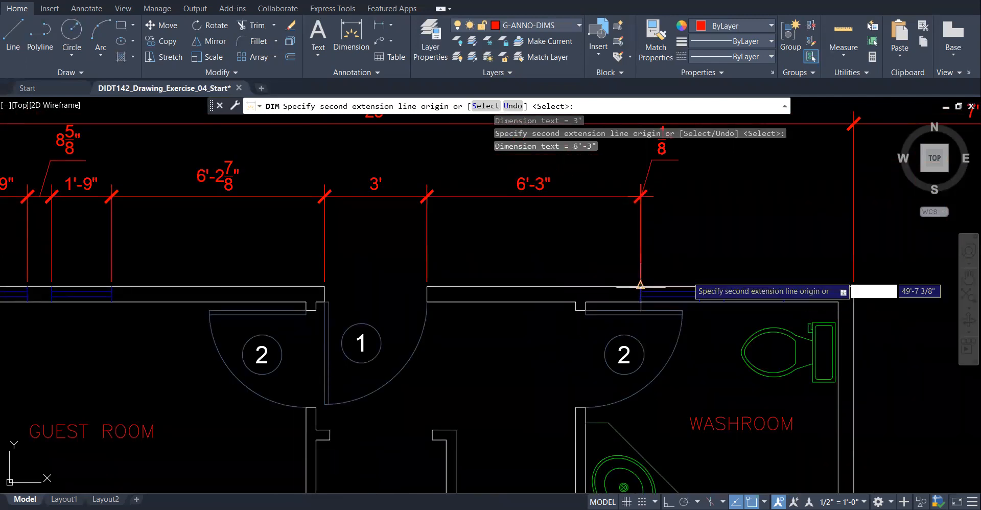
left_click(699, 286)
left_click(724, 281)
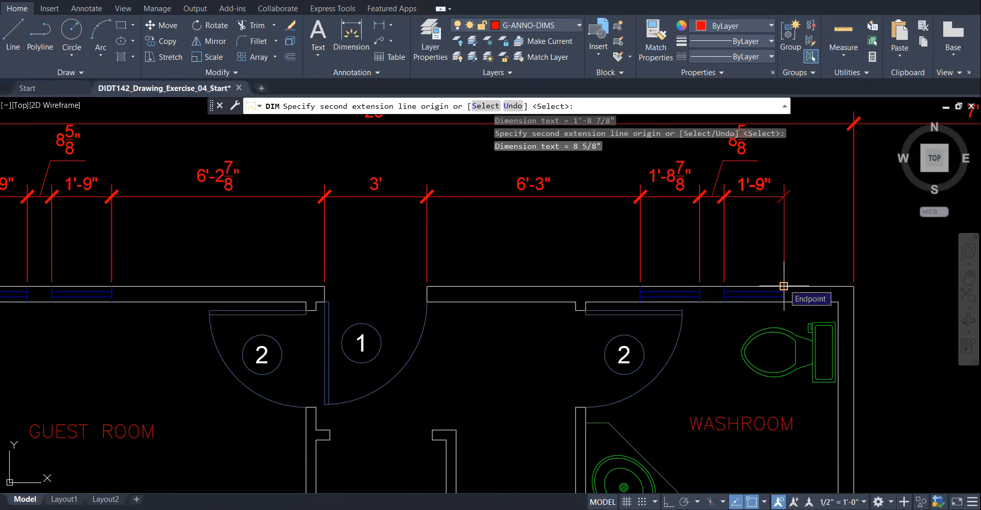
left_click(784, 285)
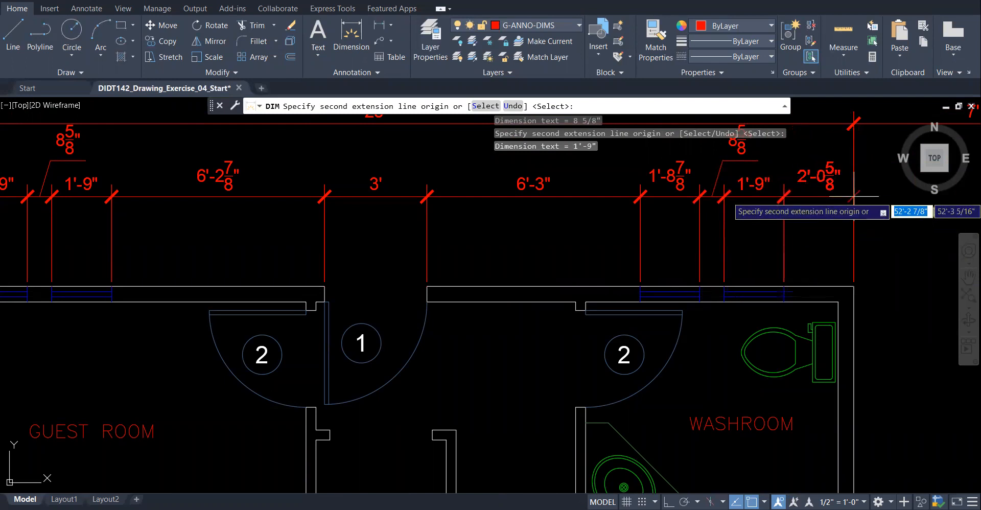
right_click(828, 234)
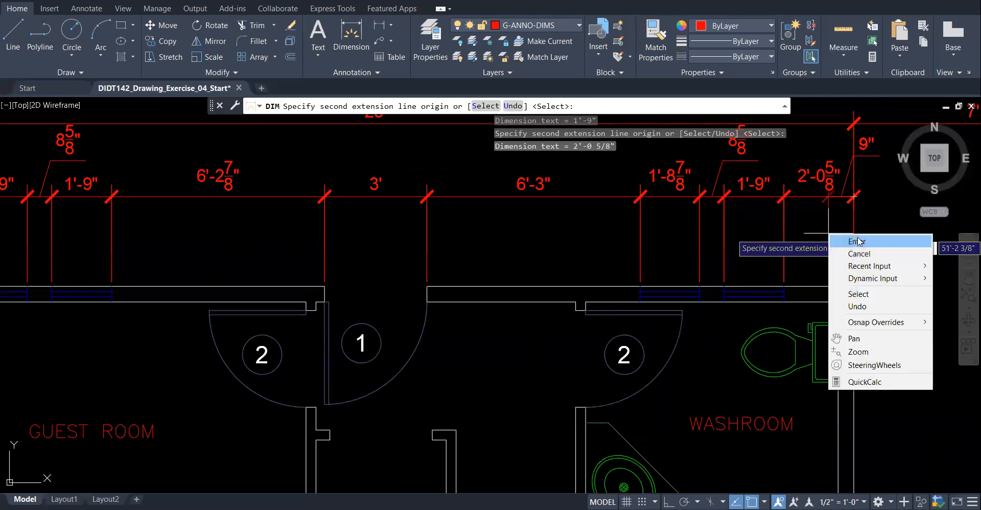
- End the top-wall dimension chain and zoom out to review the top of the plan
left_click(858, 242)
scroll(491, 316, "down", 2)
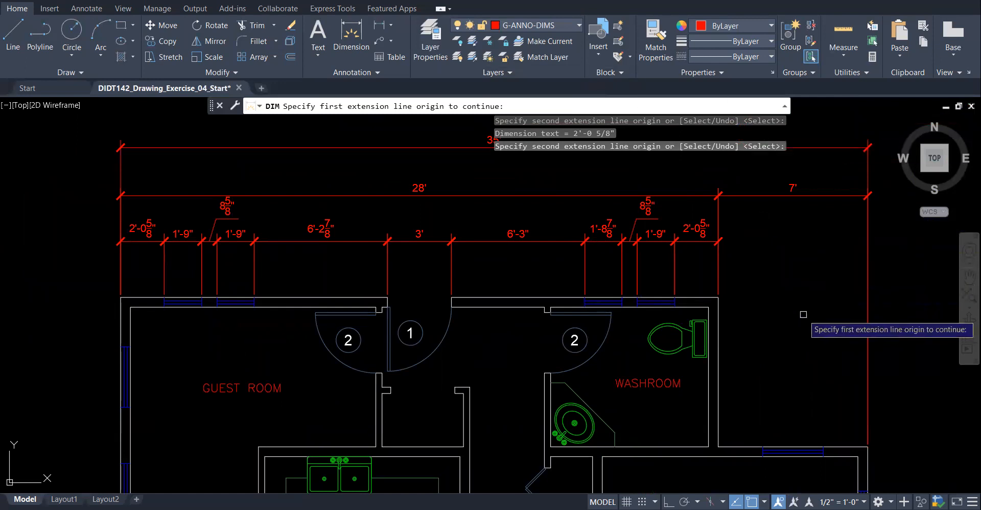
scroll(804, 310, "down", 2)
scroll(265, 286, "down", 1)
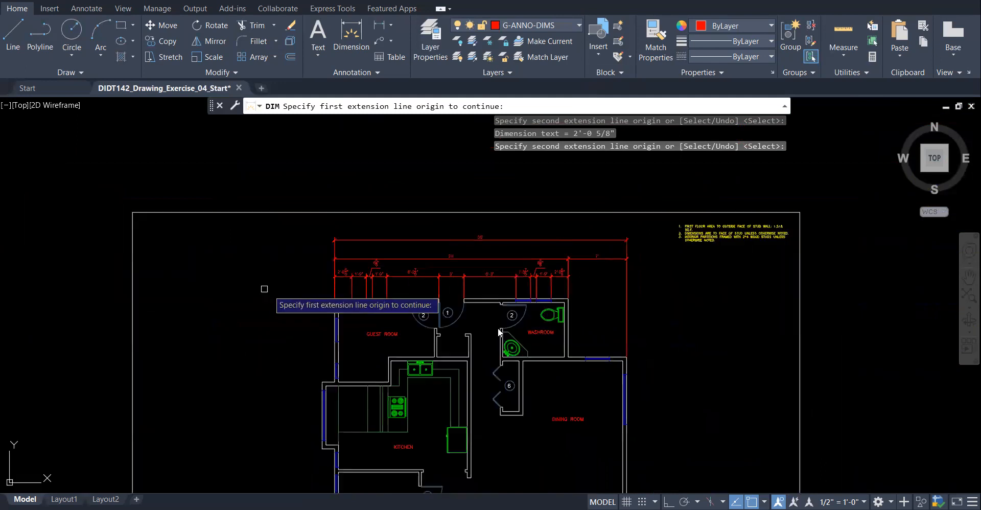
scroll(642, 325, "up", 2)
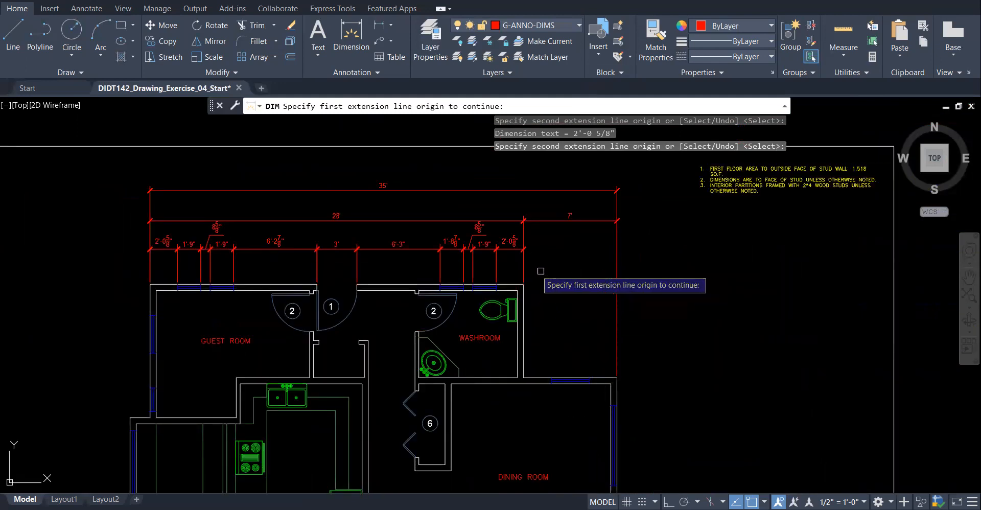
- Chain 2'-1", 2'-10" and 2'-1" dimensions across the 7' span to the wall corner, without breaking overlaps
left_click(523, 269)
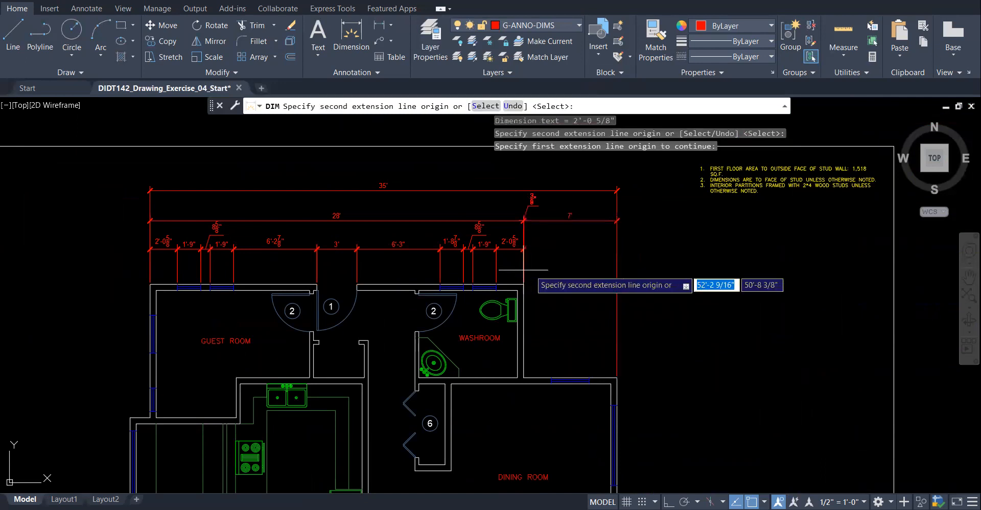
left_click(551, 377)
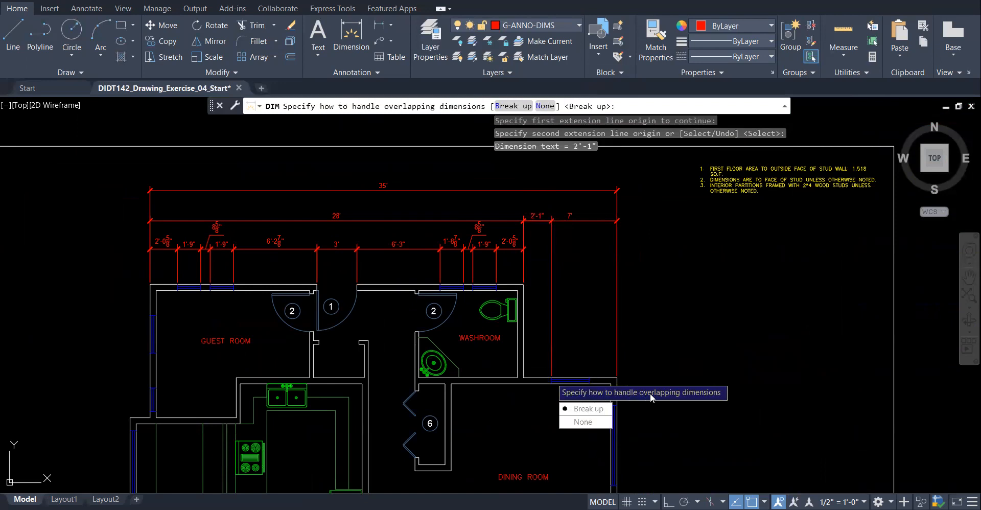
left_click(603, 421)
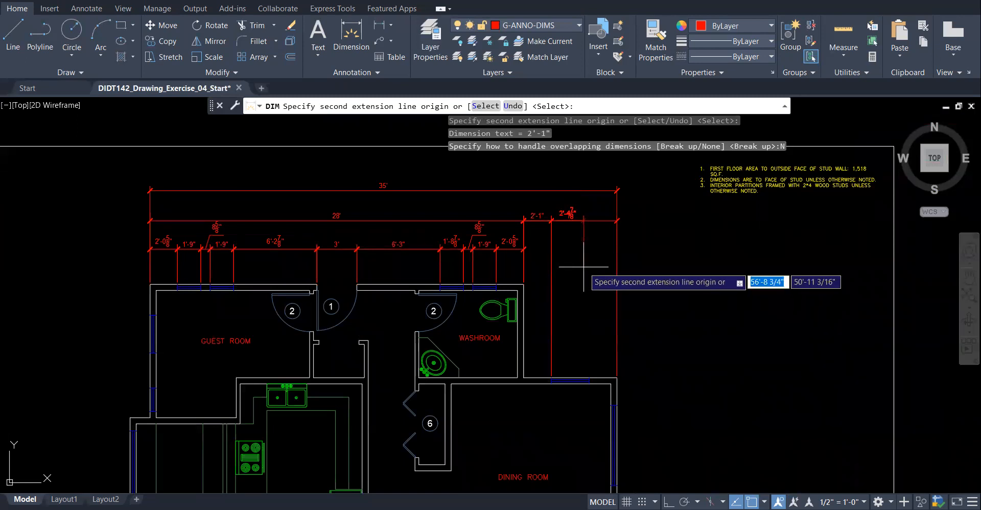
left_click(589, 377)
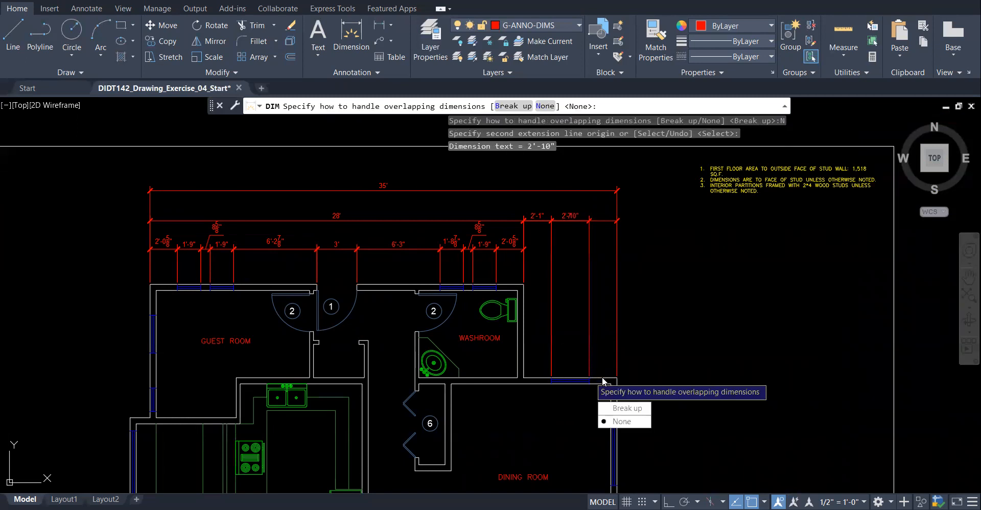
left_click(621, 420)
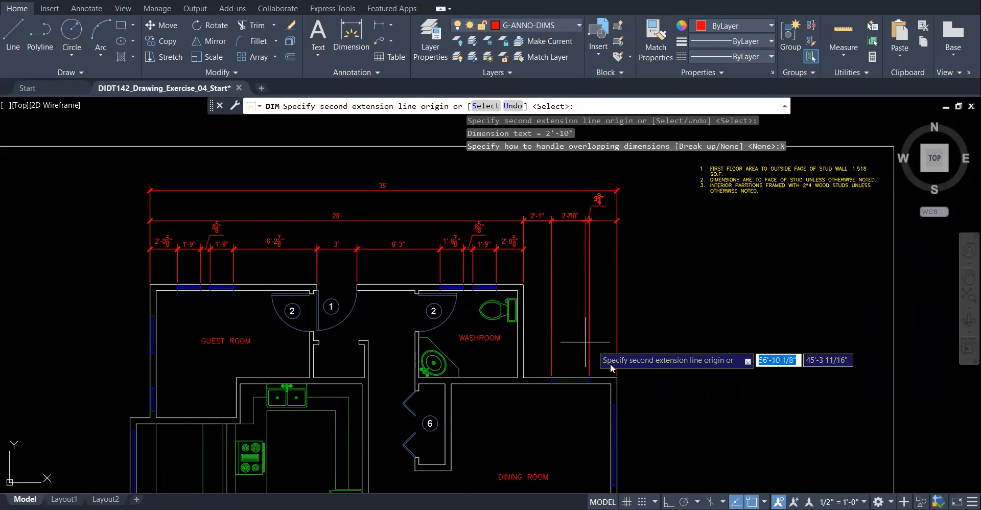
left_click(616, 378)
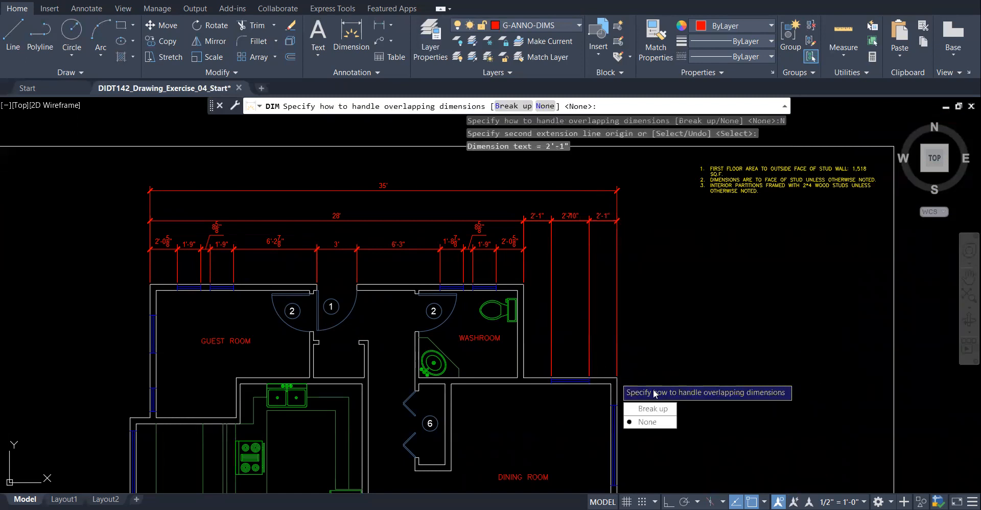
left_click(644, 421)
right_click(690, 302)
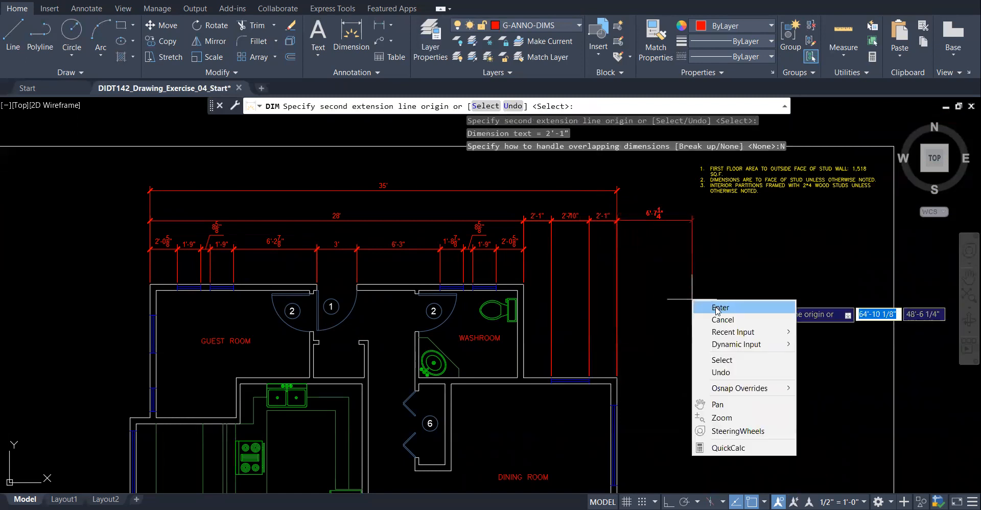
left_click(716, 307)
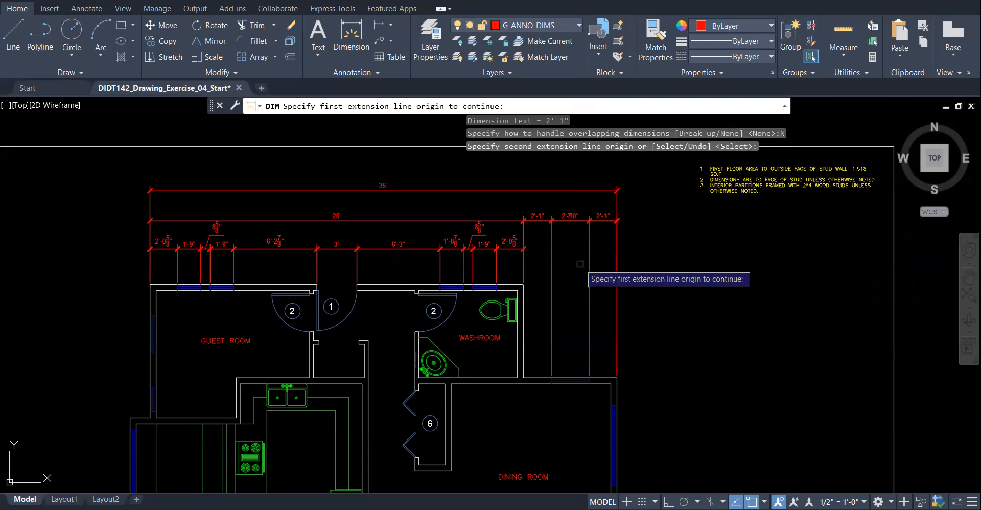
key("Return")
key("Return")
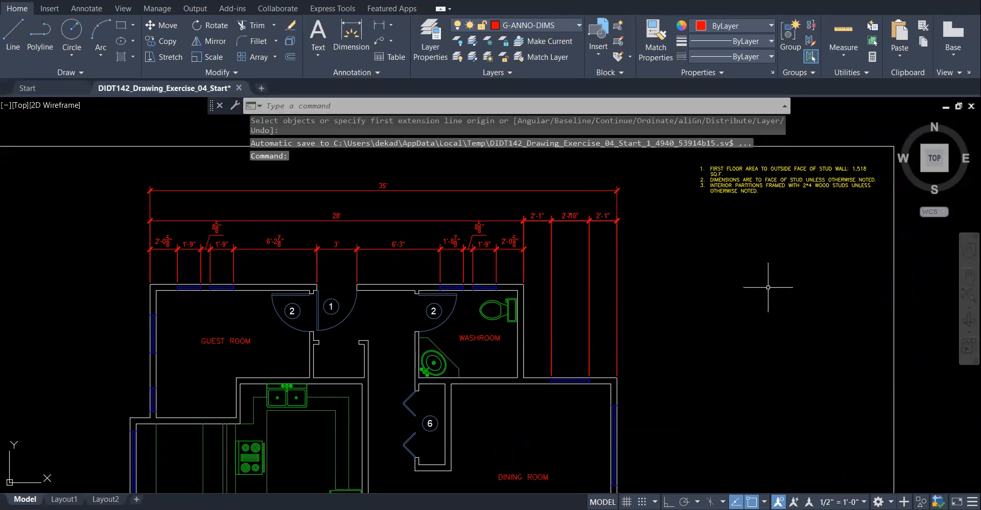
- Lower the left 2'-1" dimension onto the window dimension row
scroll(700, 271, "up", 2)
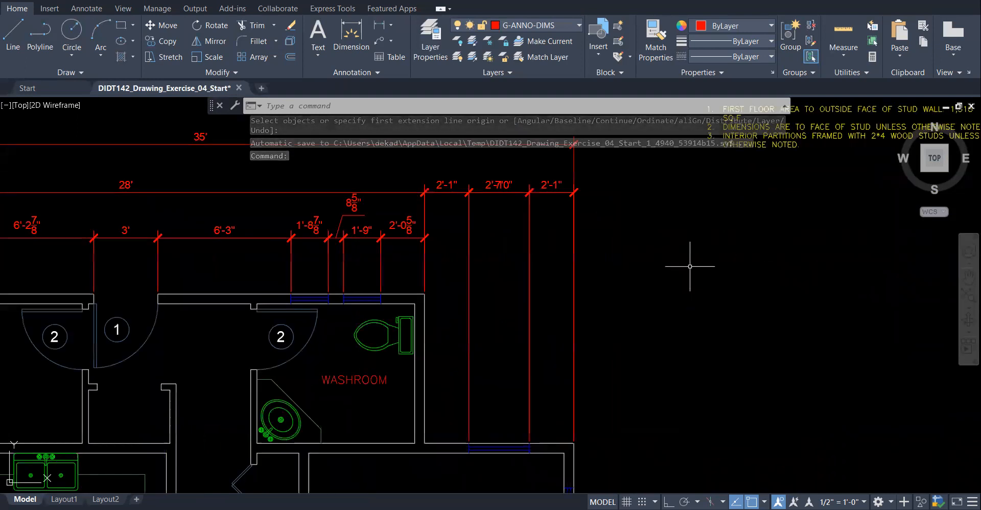
left_click(425, 210)
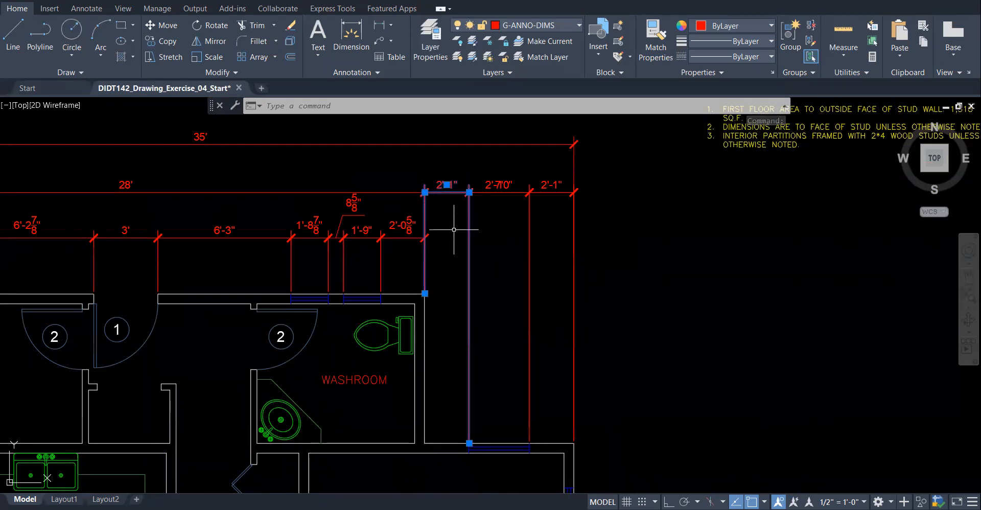
left_click(425, 192)
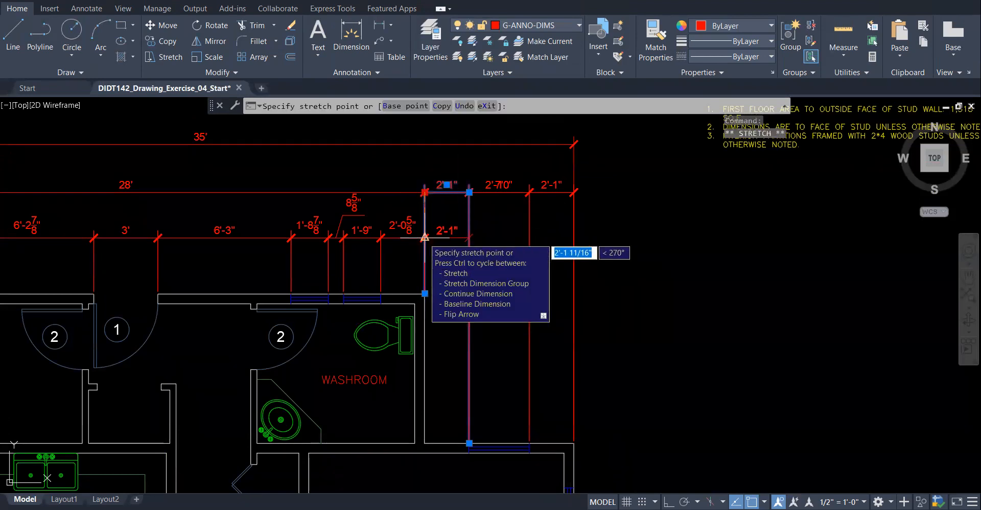
left_click(424, 237)
mouse_move(424, 237)
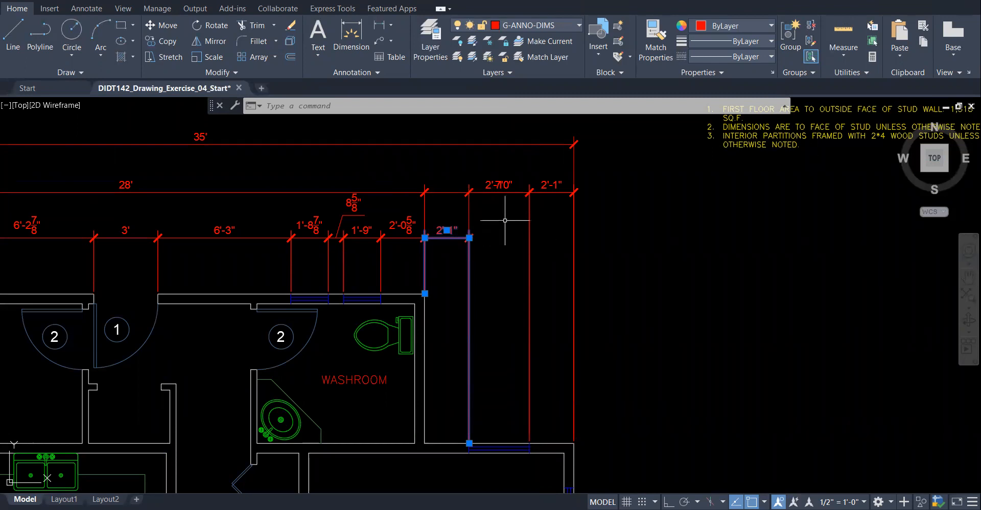
- Move the 2'-10" and right 2'-1" dimensions down to the same window row
left_click(515, 191)
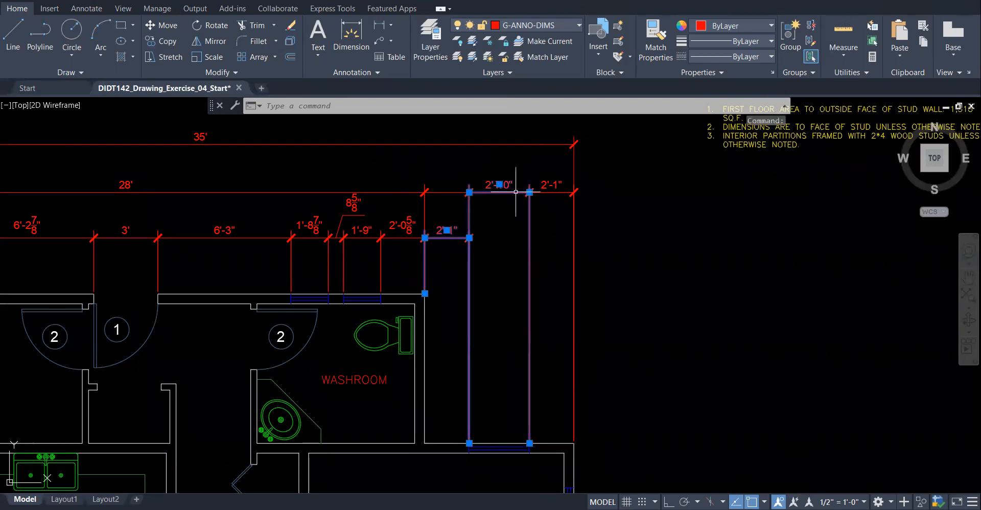
left_click(470, 192)
key("Escape")
key("Escape")
left_click(489, 193)
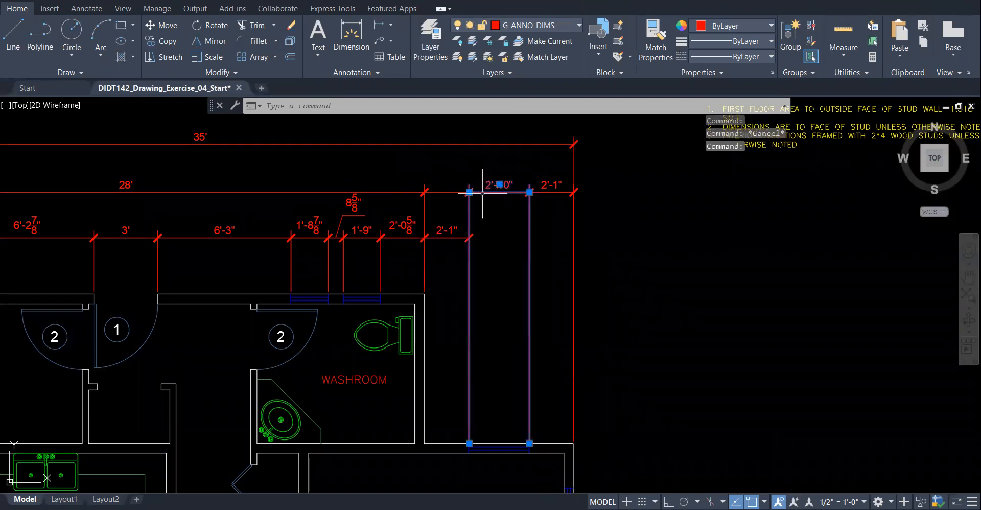
left_click(469, 193)
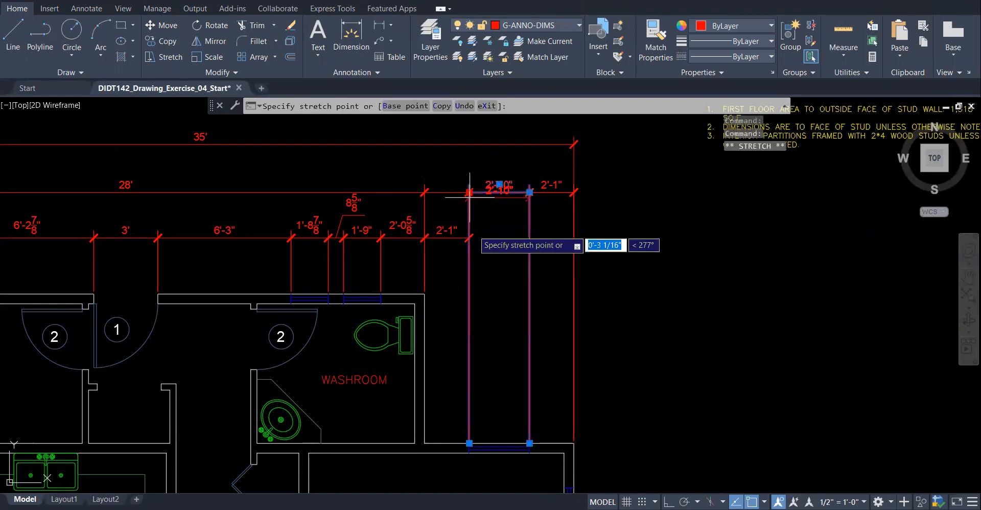
left_click(469, 237)
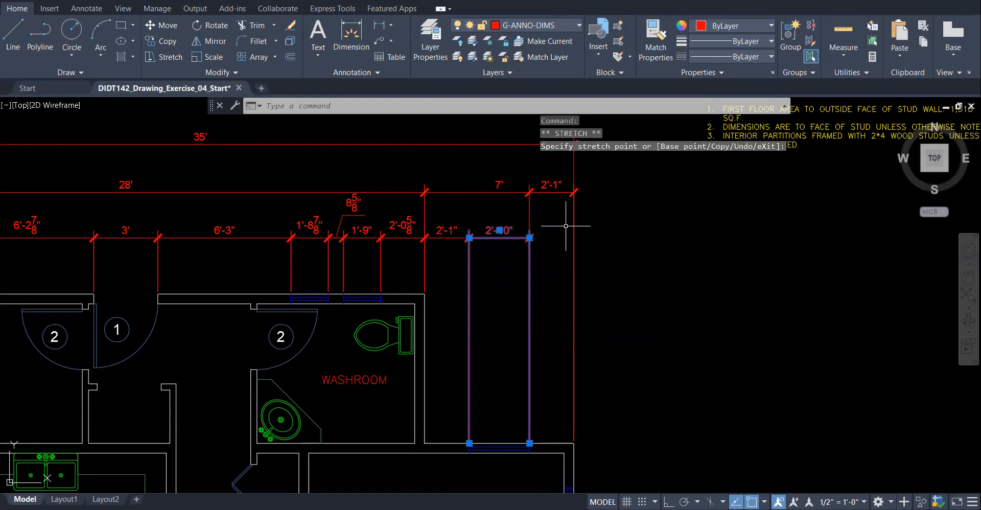
key("Escape")
left_click(528, 205)
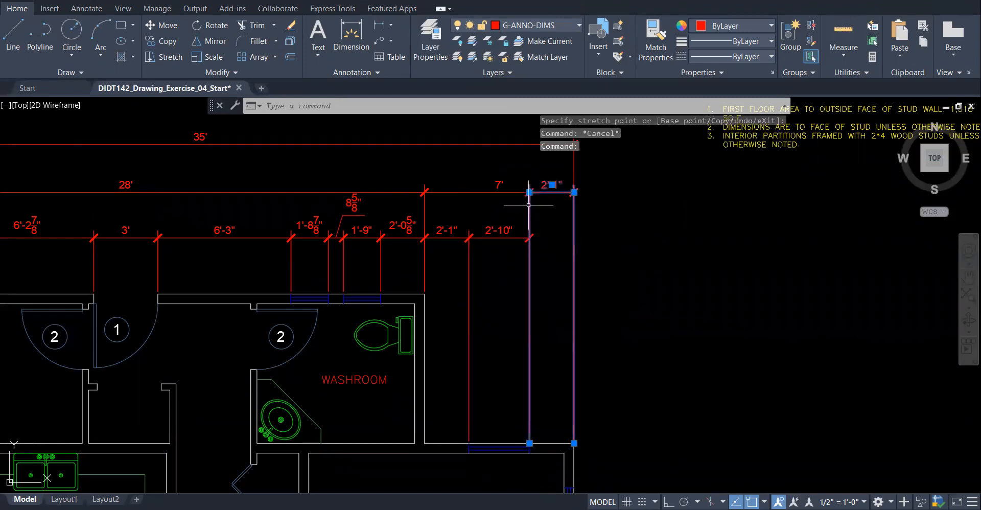
left_click(530, 192)
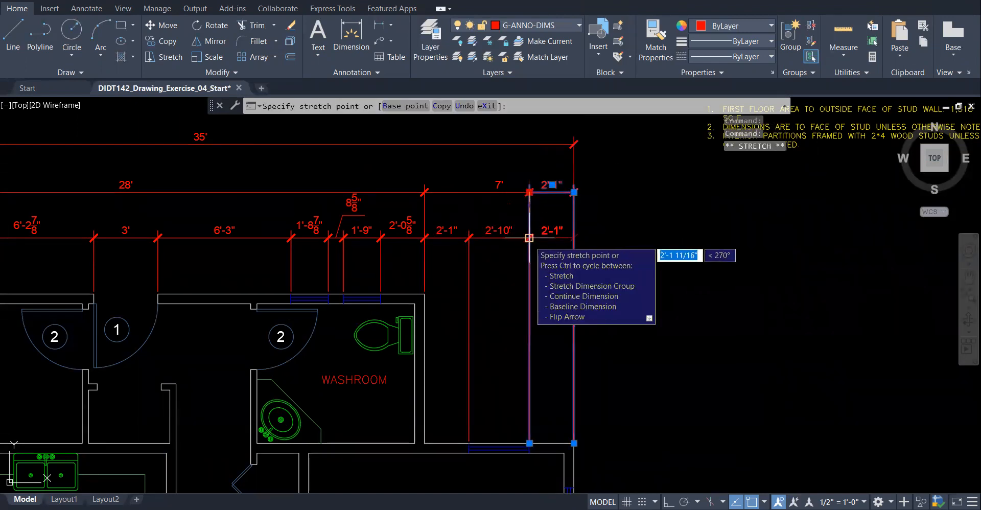
key("Escape")
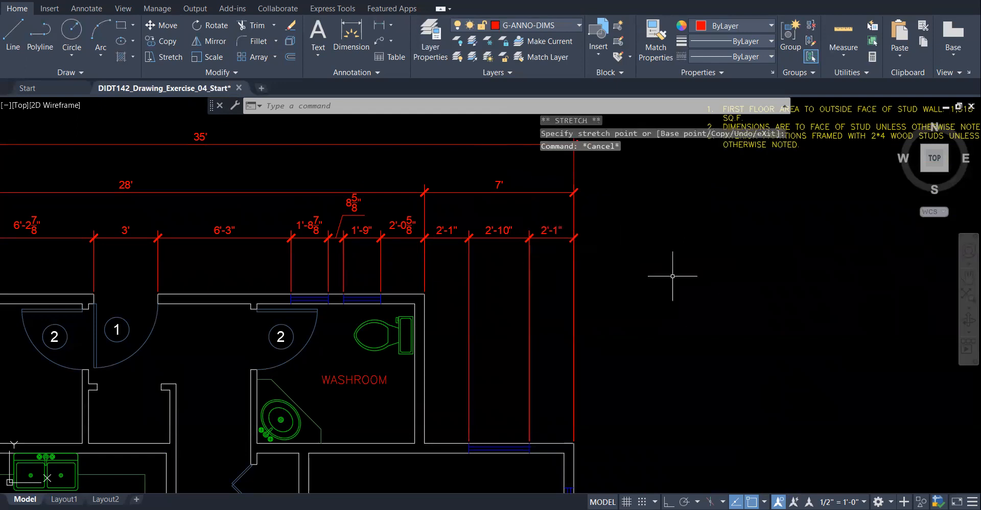
- Zoom in on the dining room and the adjacent kitchen wall
scroll(669, 281, "down", 4)
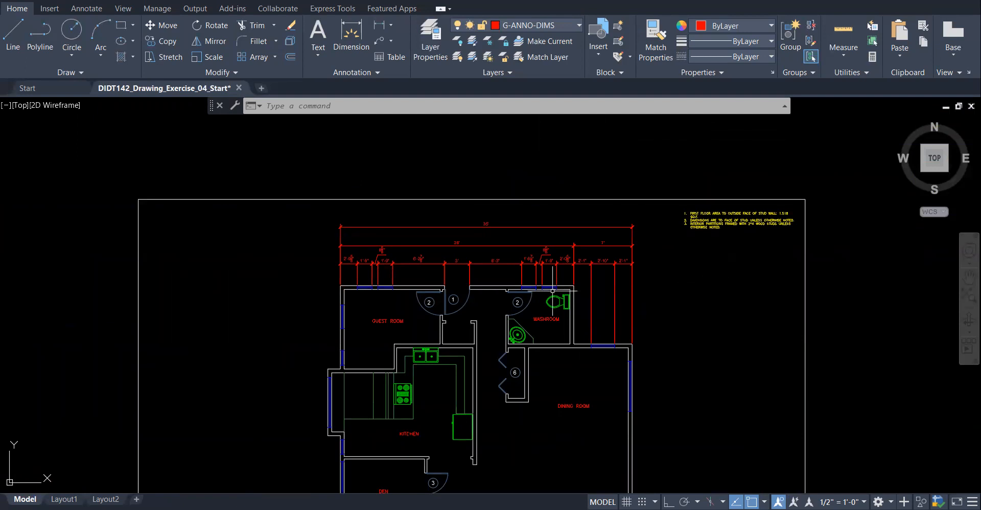
scroll(676, 372, "up", 2)
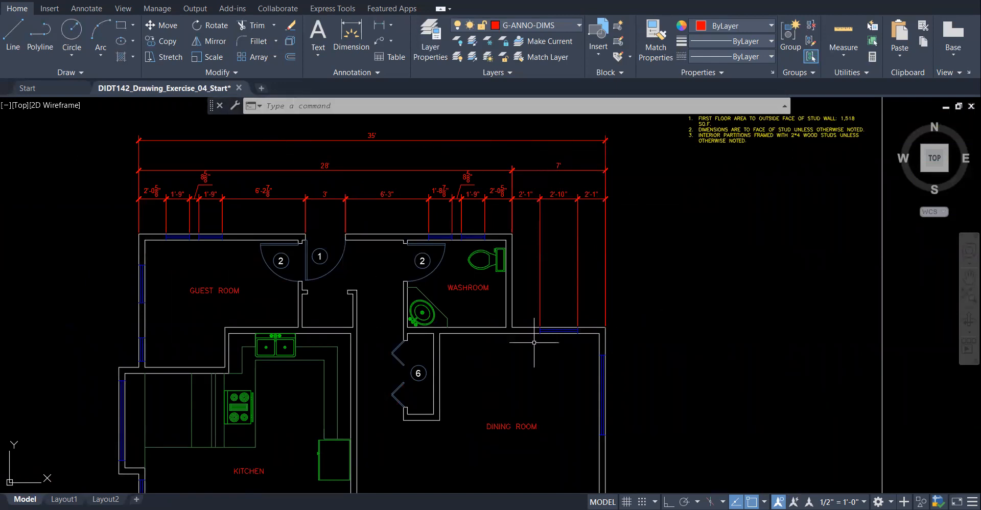
scroll(477, 228, "down", 4)
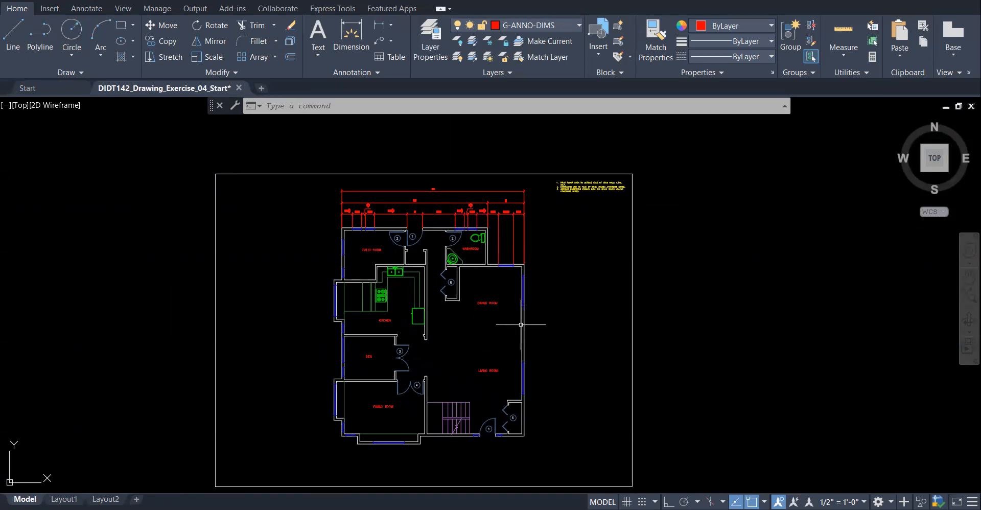
scroll(521, 324, "up", 4)
scroll(375, 317, "up", 2)
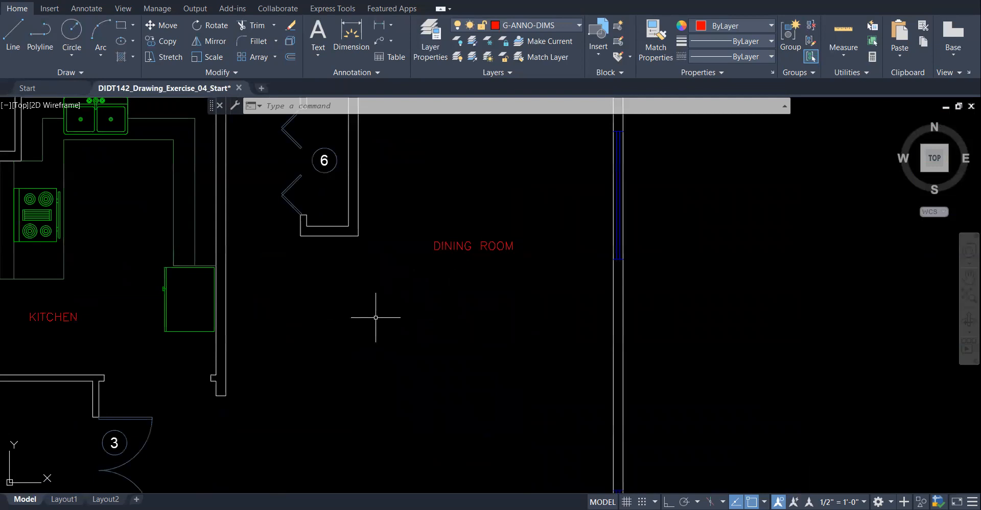
- Add an 11'-11 5/8" linear dimension from the dining room's right wall midpoint to the corner below tag 6
left_click(380, 30)
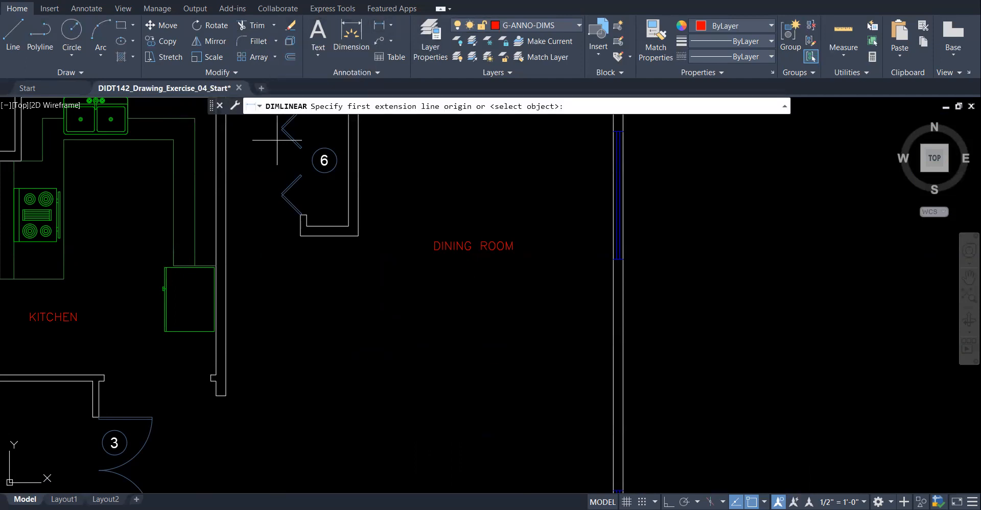
left_click(613, 369)
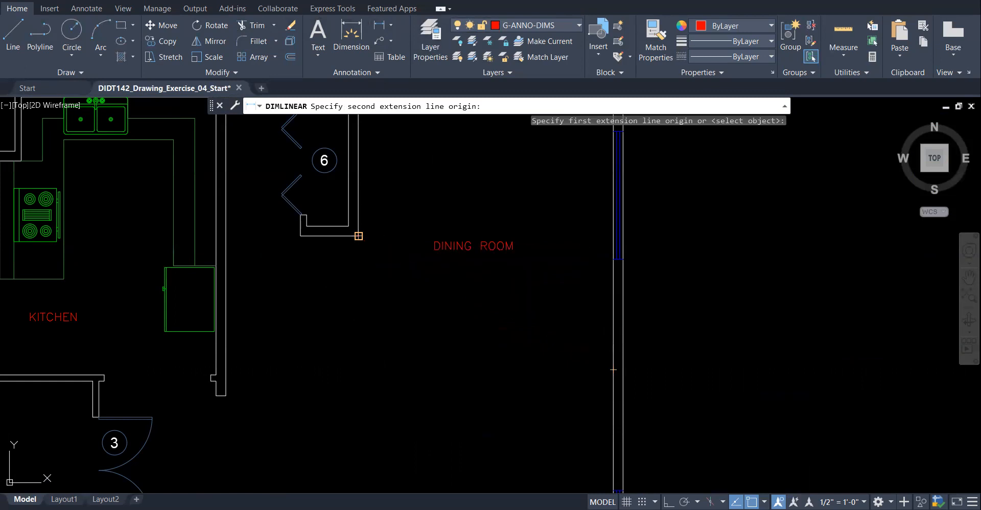
left_click(358, 236)
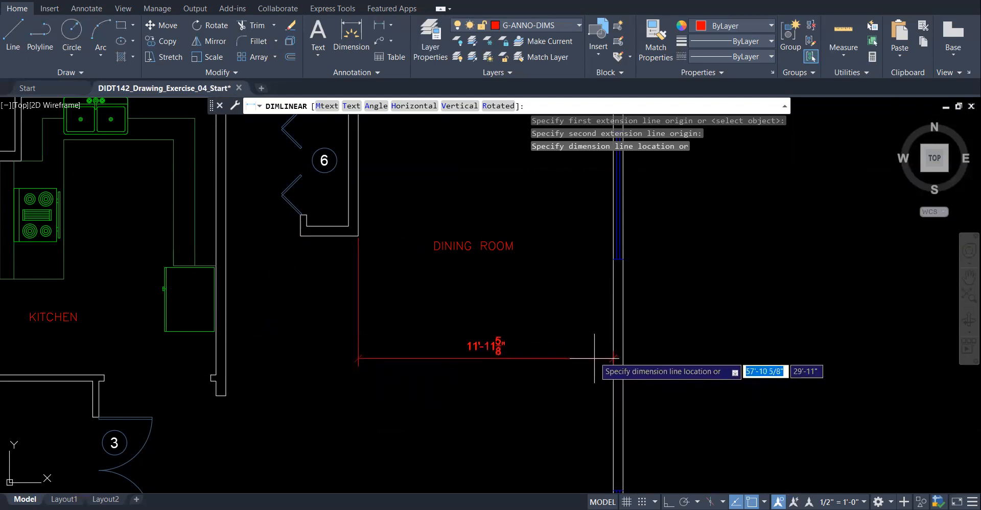
left_click(595, 353)
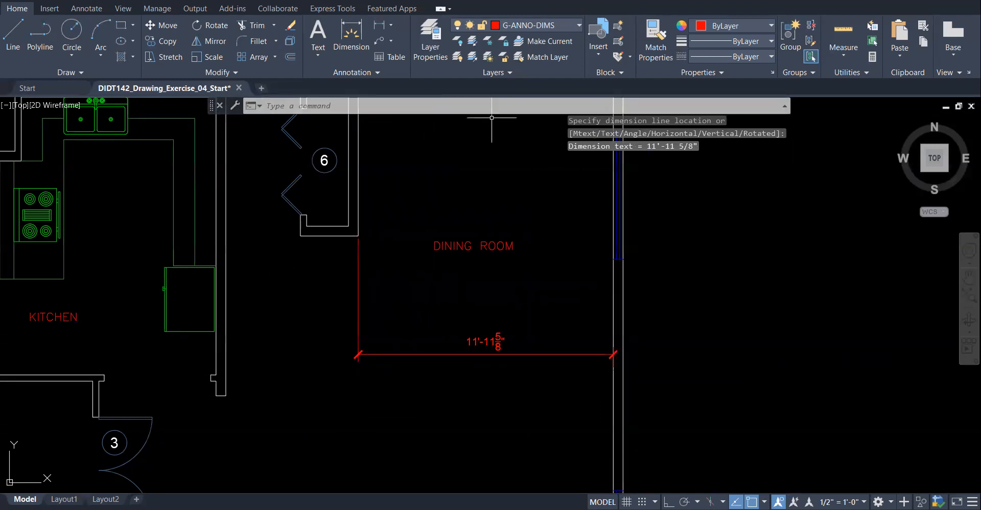
- Add a 2'-8 5/8" linear dimension across the short wall to its left, in line
key("Return")
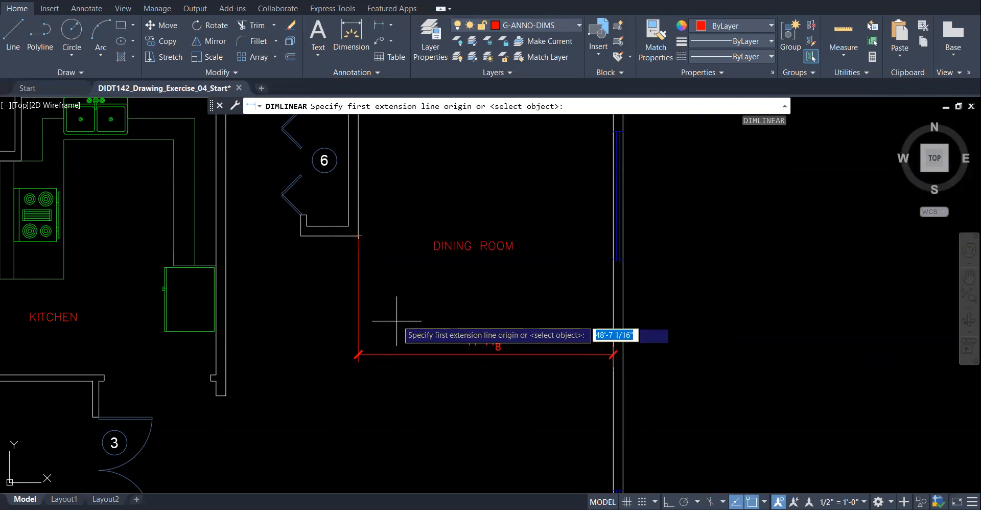
left_click(357, 235)
left_click(300, 236)
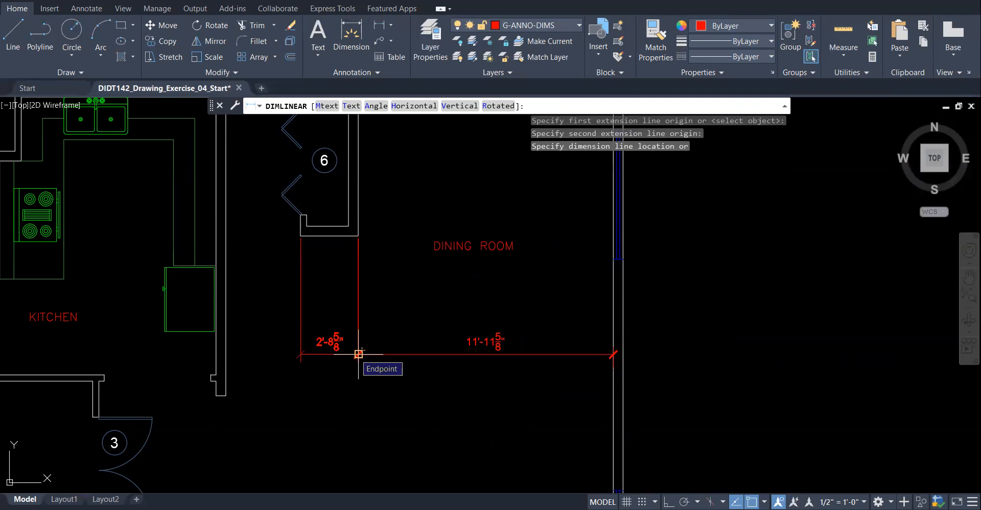
left_click(358, 353)
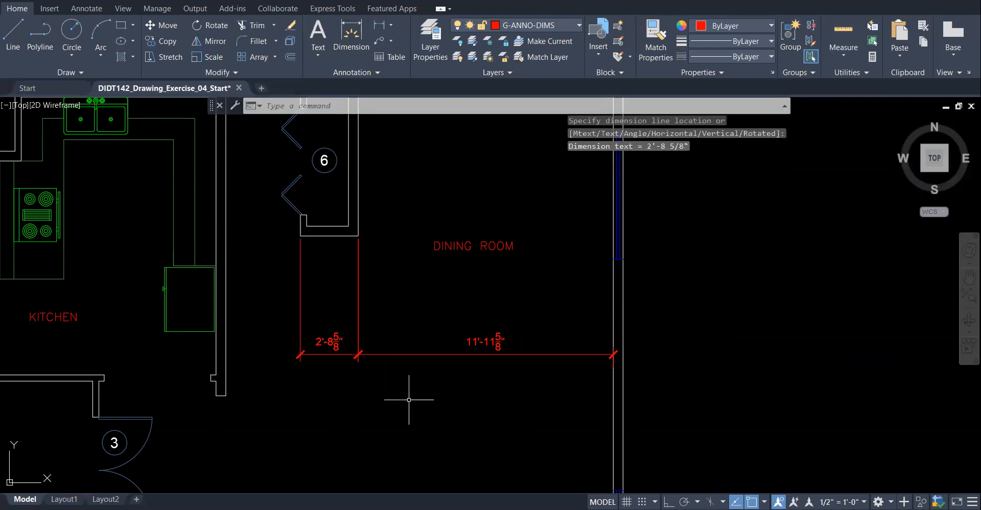
left_click(352, 37)
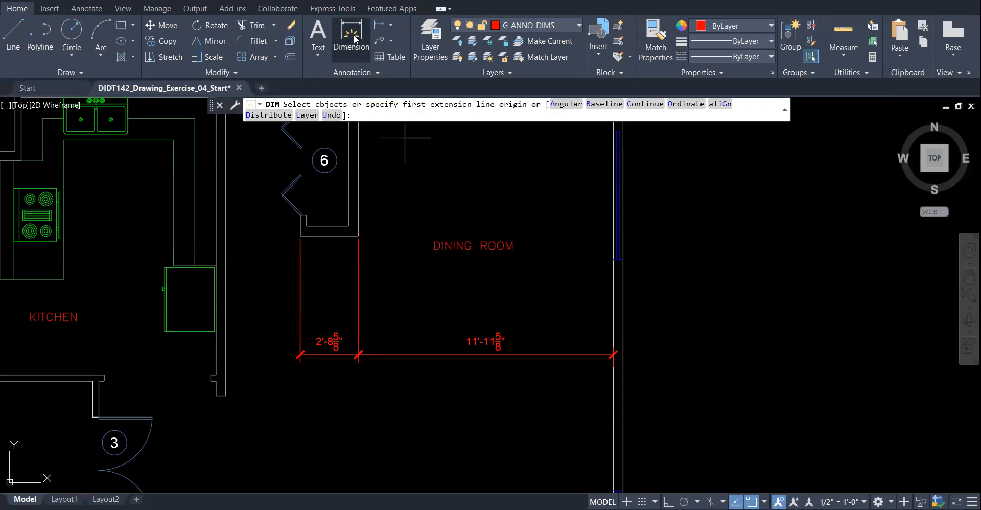
- Continue from the 2'-8 5/8" dimension with a 3'-6" dimension to the kitchen wall corner
left_click(645, 104)
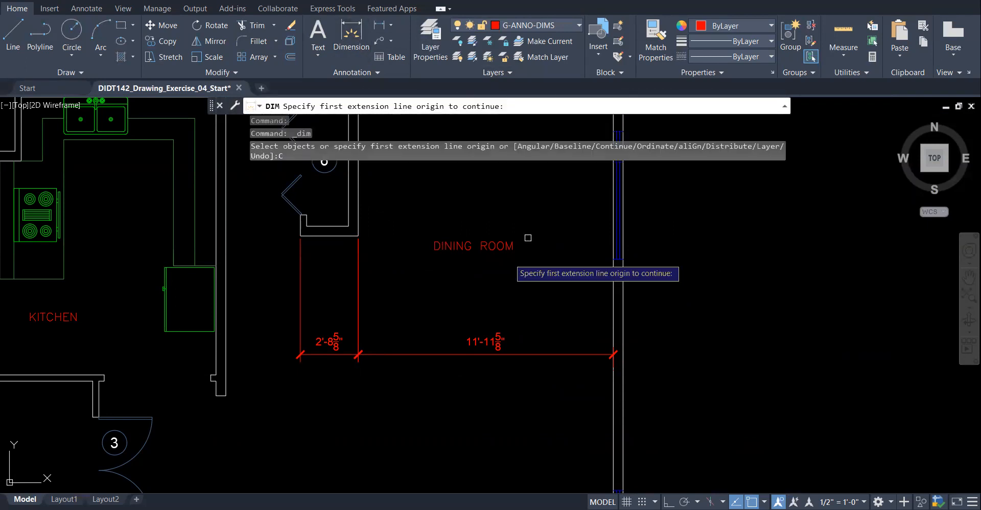
left_click(299, 308)
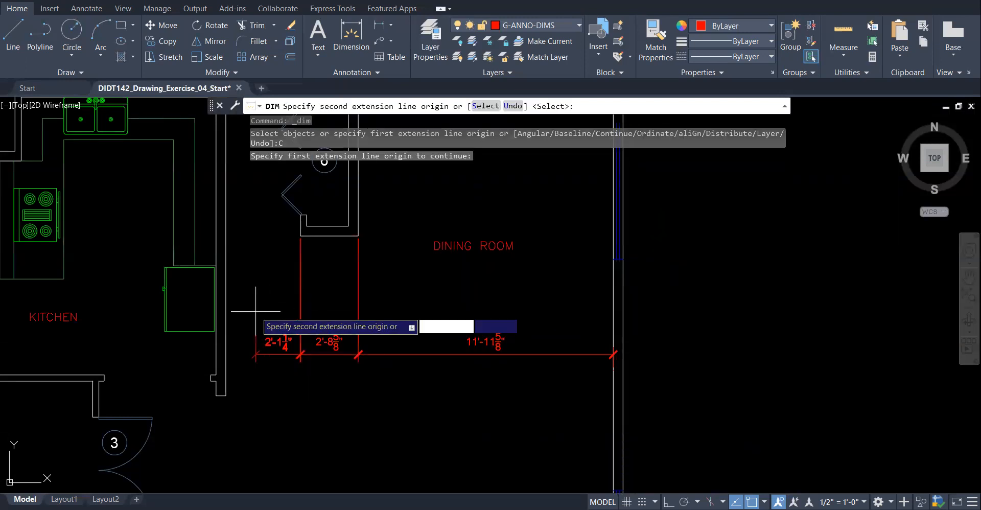
left_click(226, 396)
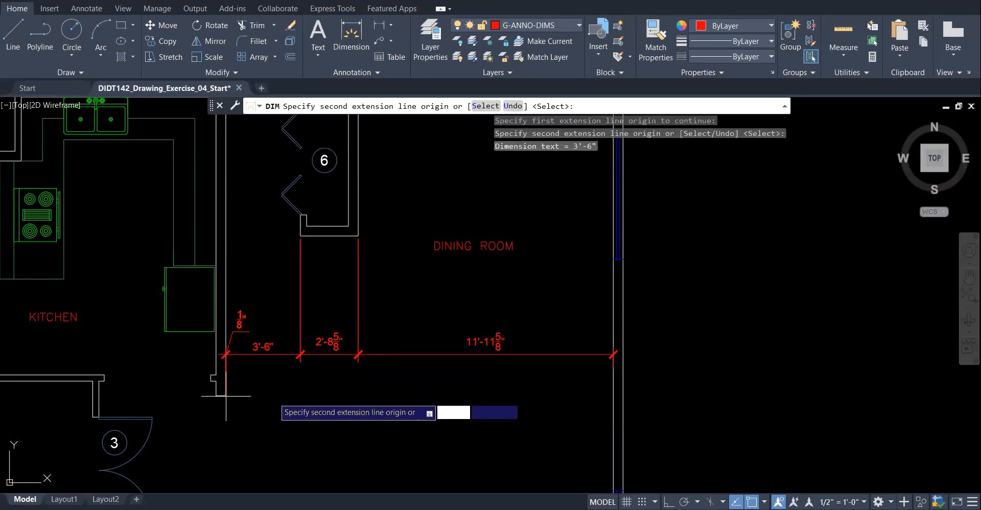
right_click(307, 396)
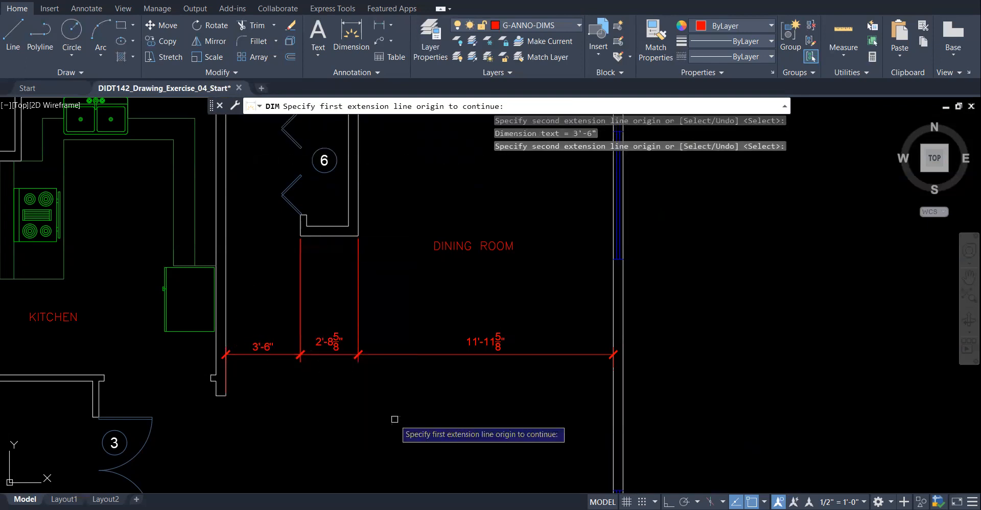
key("Escape")
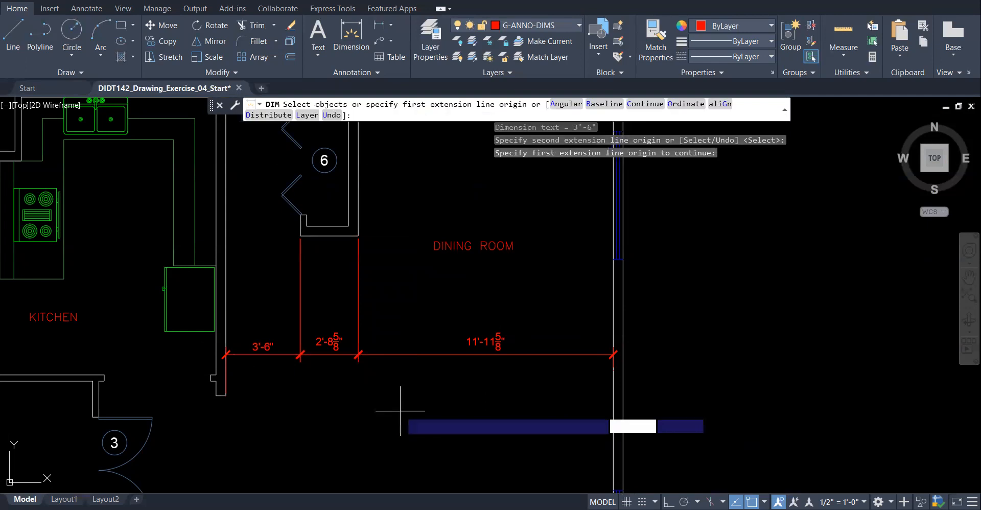
key("Escape")
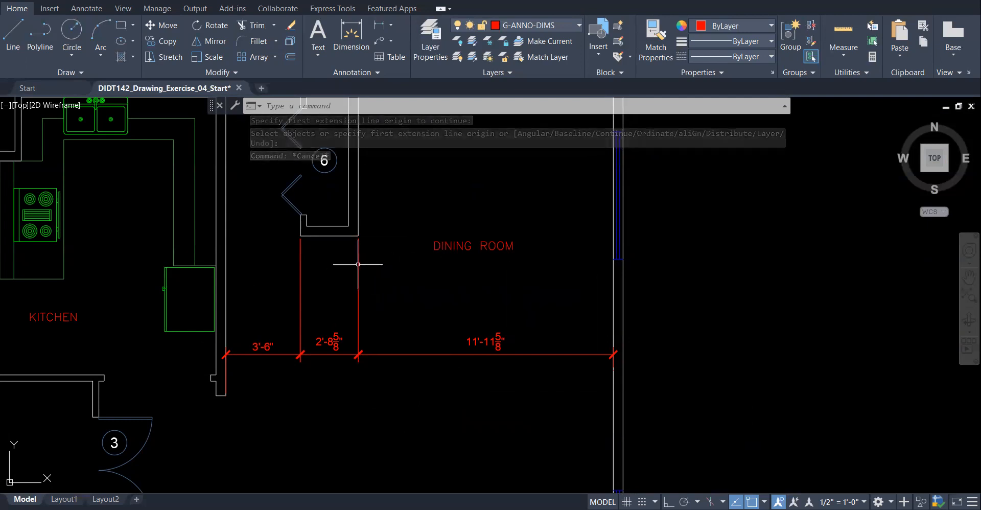
- Shorten both extension lines of the 2'-8 5/8" dimension so they stop short of the wall
left_click(358, 240)
left_click(358, 236)
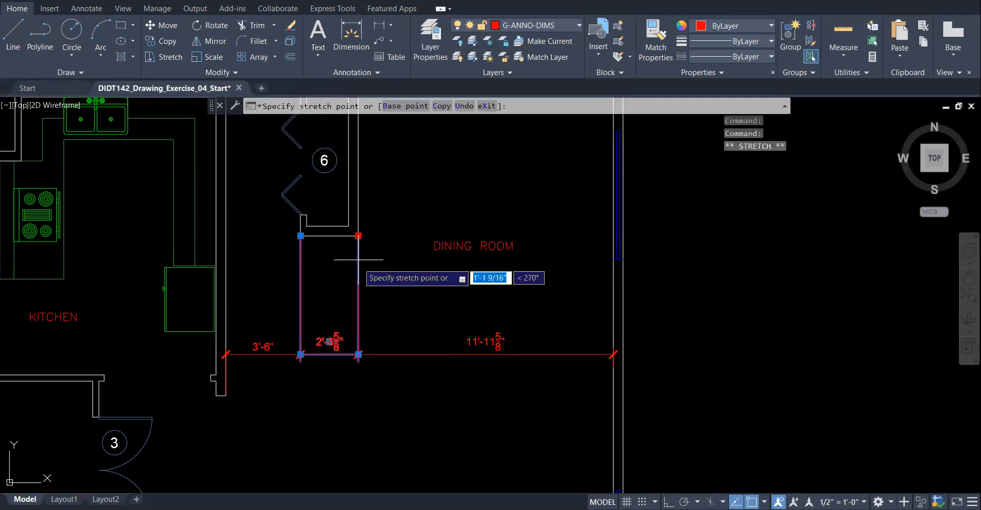
left_click(358, 300)
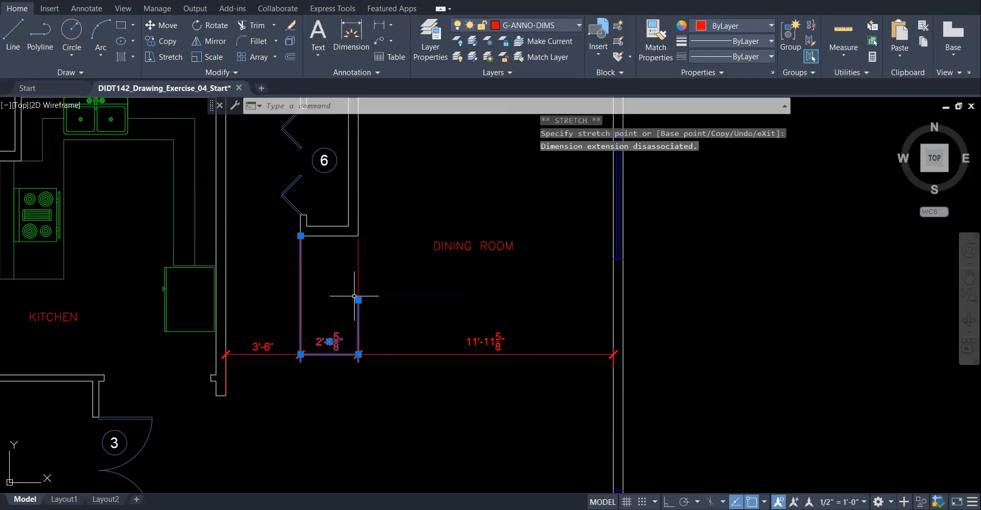
left_click(301, 235)
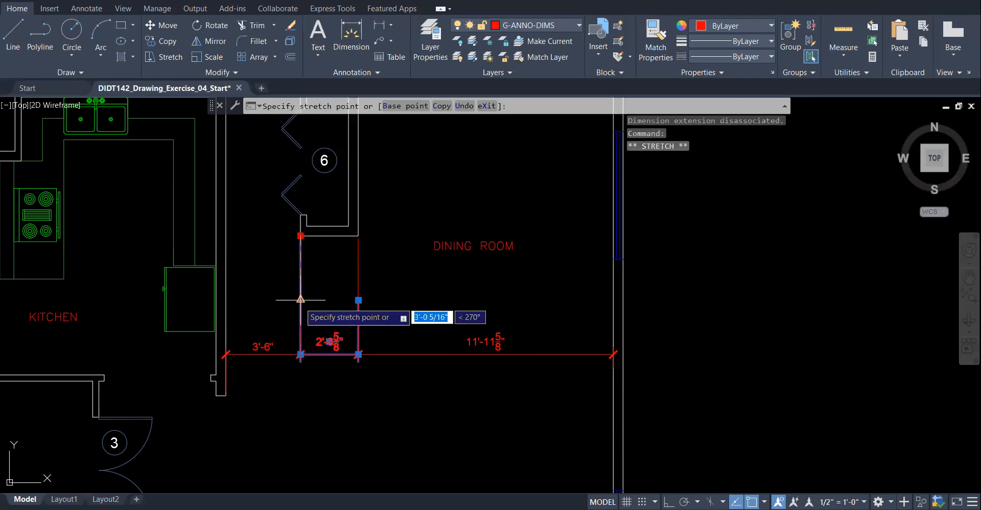
left_click(300, 300)
key("Escape")
- Shorten the matching extension lines of the 11'-11 5/8" and 3'-6" dimensions to the same length
left_click(359, 258)
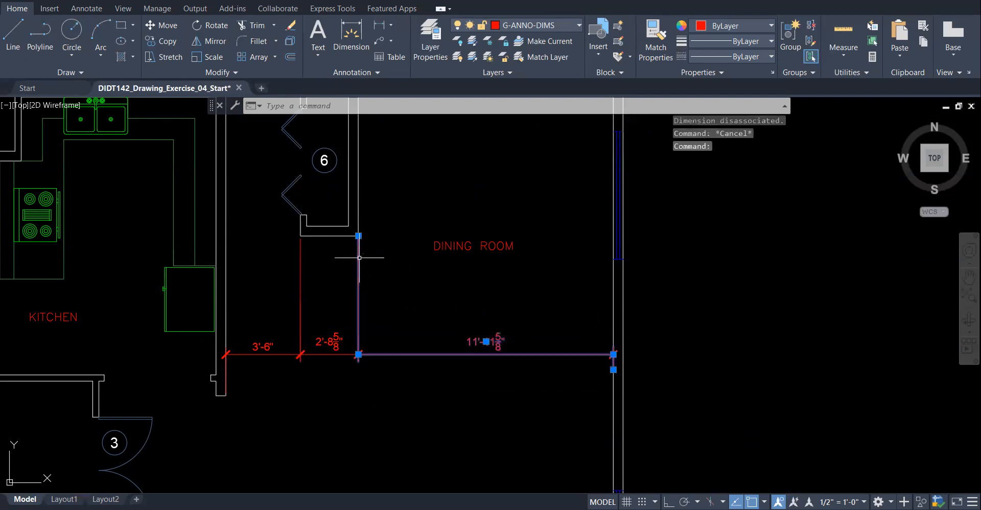
left_click(358, 235)
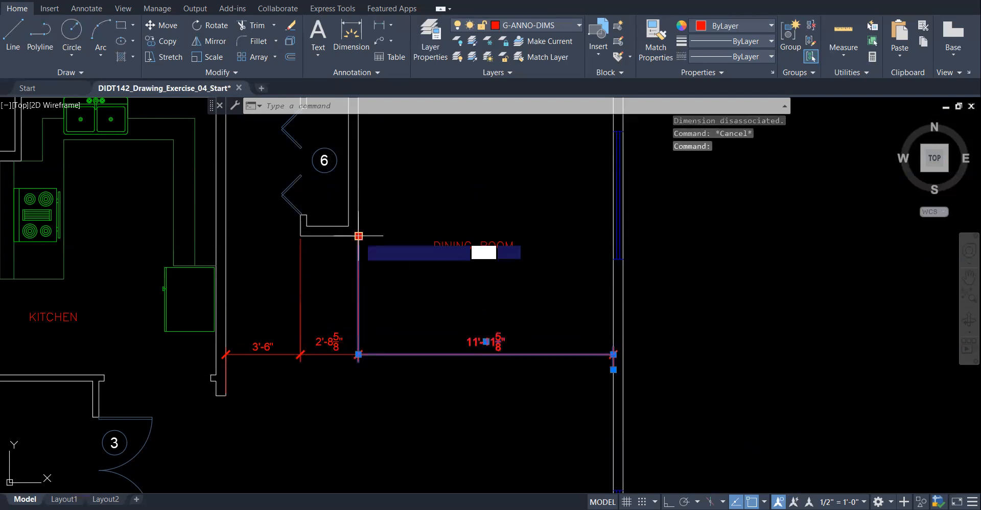
left_click(359, 300)
key("Escape")
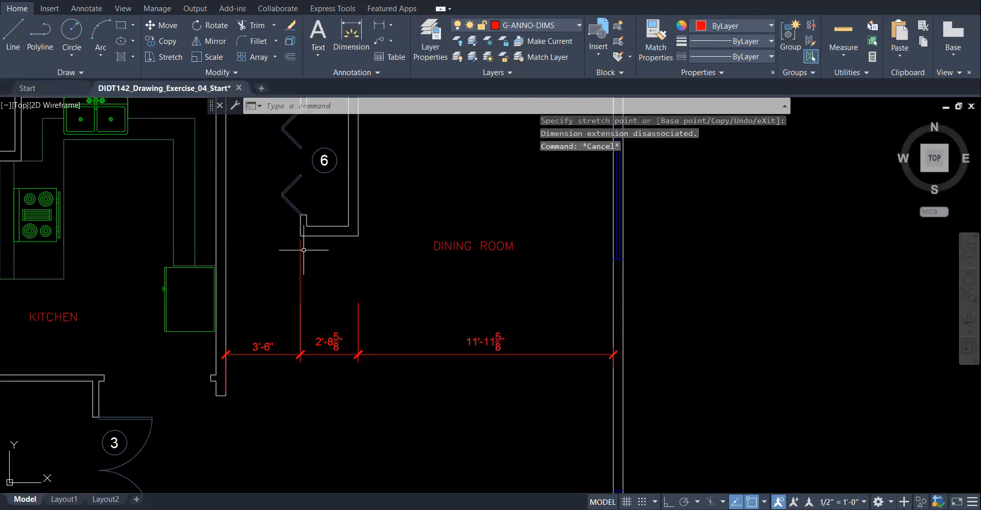
left_click(301, 250)
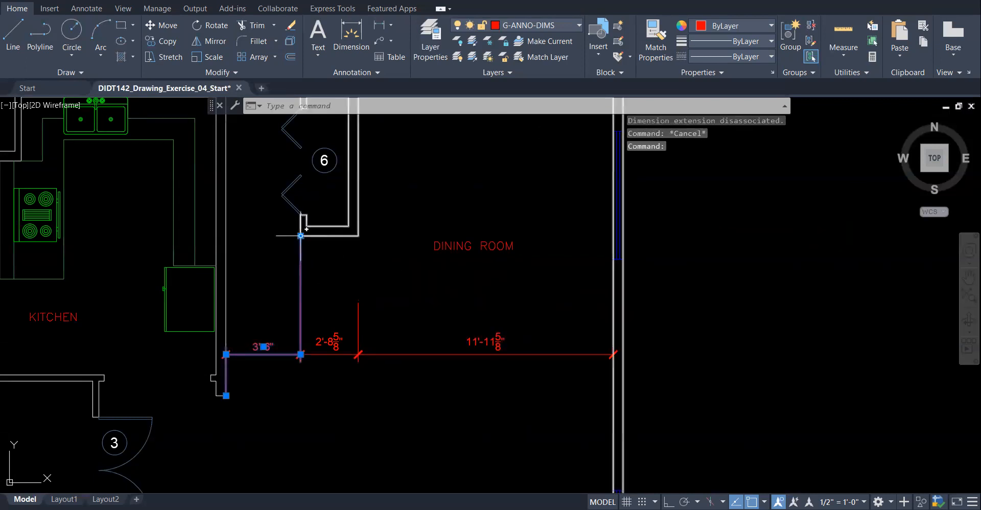
left_click(300, 236)
left_click(300, 299)
key("Escape")
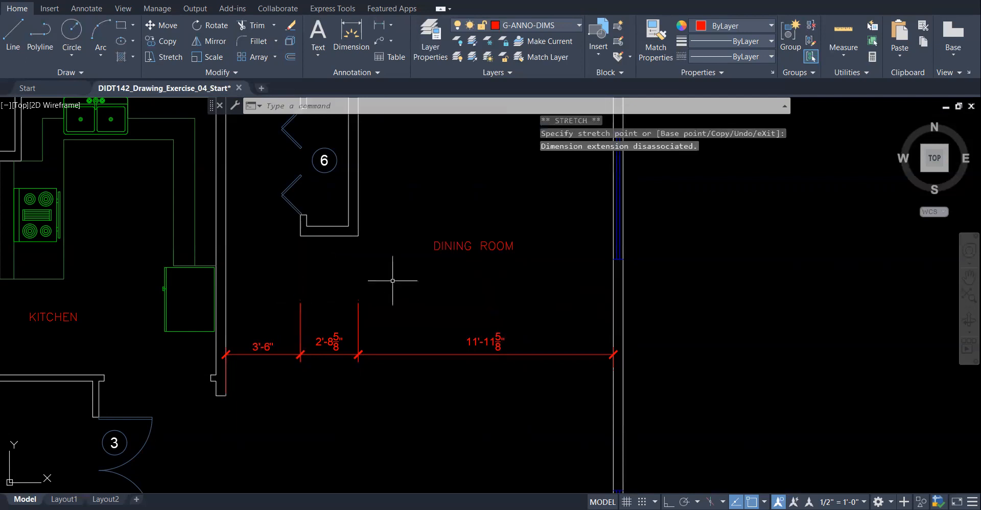
- Zoom out to show the whole floor plan with the dining-room dimension chain
scroll(394, 278, "down", 2)
scroll(567, 347, "down", 2)
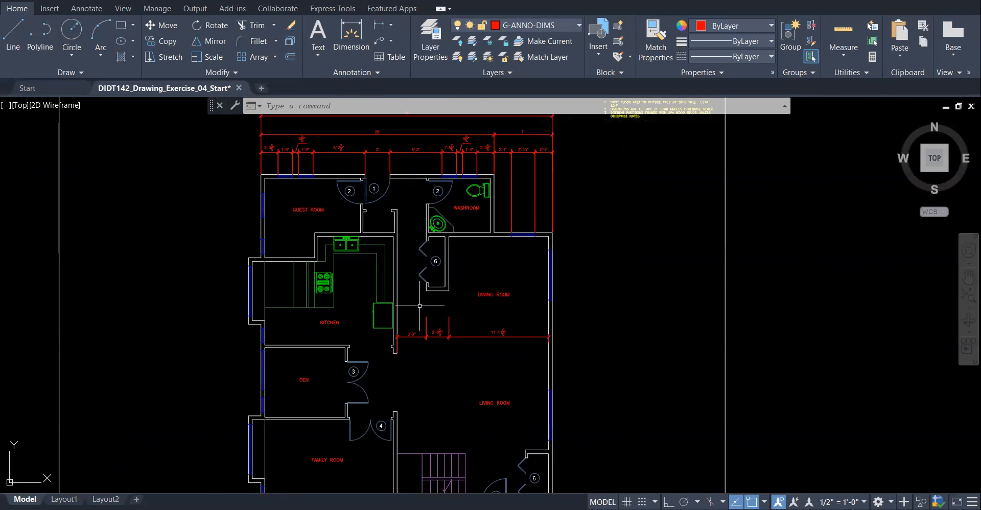
scroll(429, 190, "down", 3)
scroll(430, 255, "up", 3)
scroll(388, 311, "down", 3)
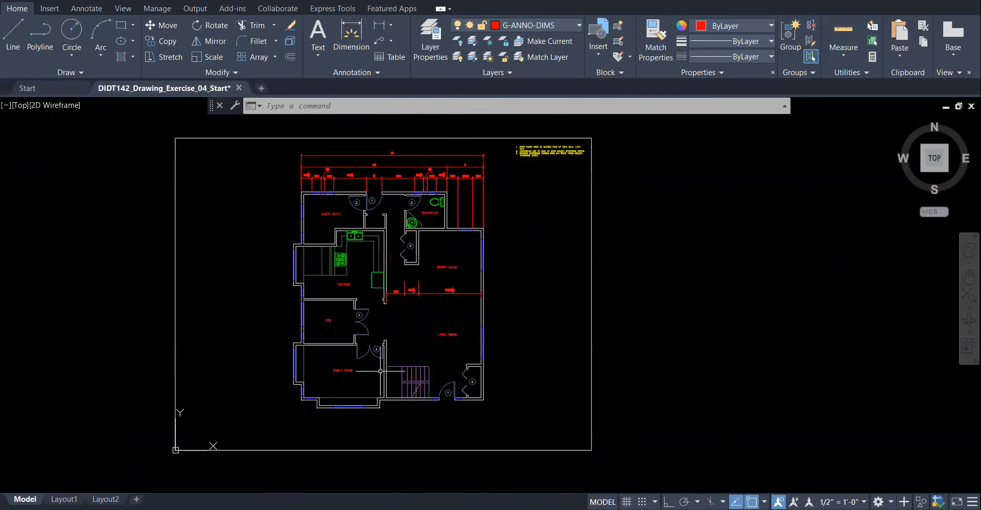